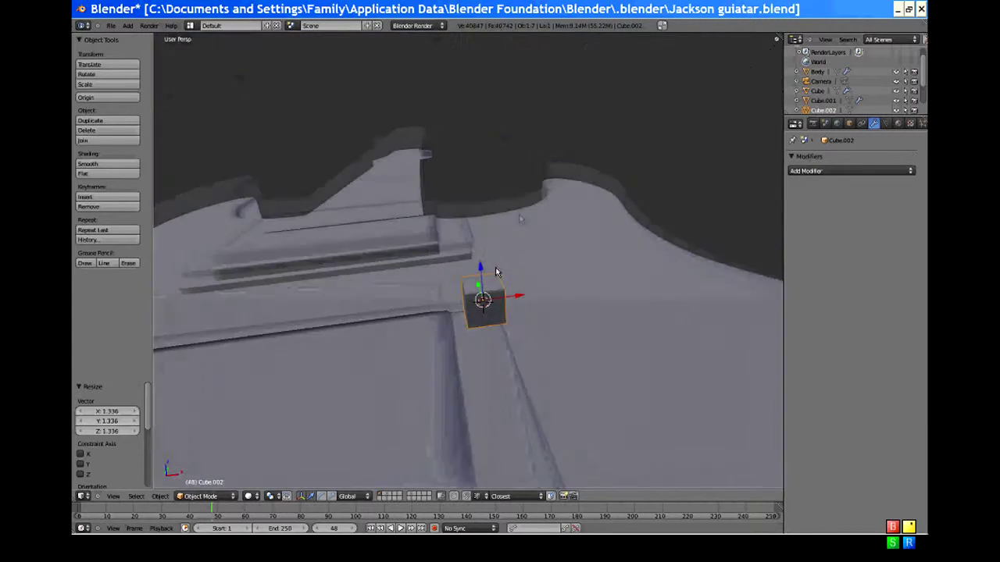
Step: Lower the cube along Z onto the narrow ledge beside the large raised block and flatten its height to about 0.505
{"action": "key", "text": "g"}
{"action": "key", "text": "z"}
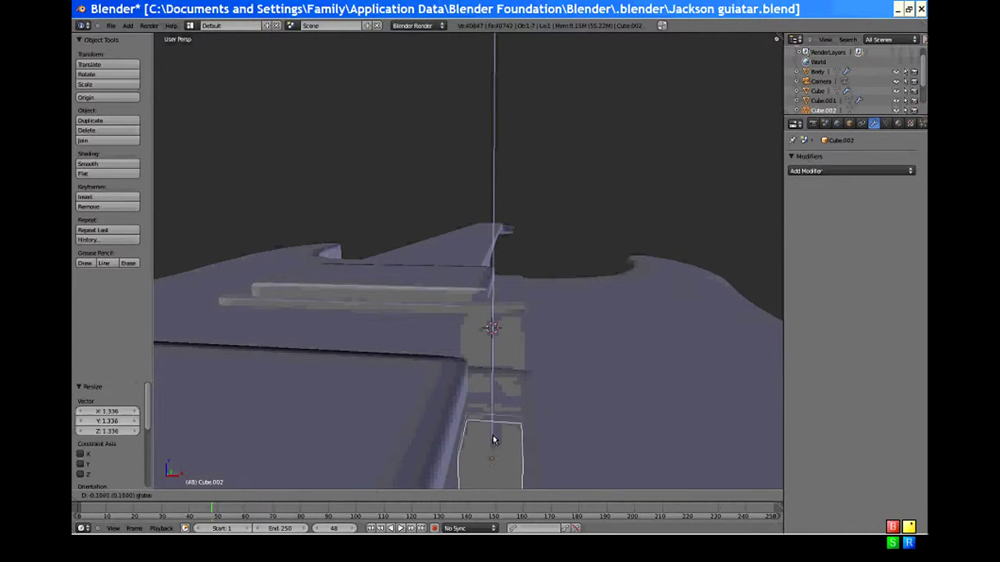
{"action": "left_click", "coordinate": [493, 440]}
{"action": "middle_click_drag", "start_coordinate": [493, 440], "coordinate": [577, 424]}
{"action": "key", "text": "s"}
{"action": "key", "text": "z"}
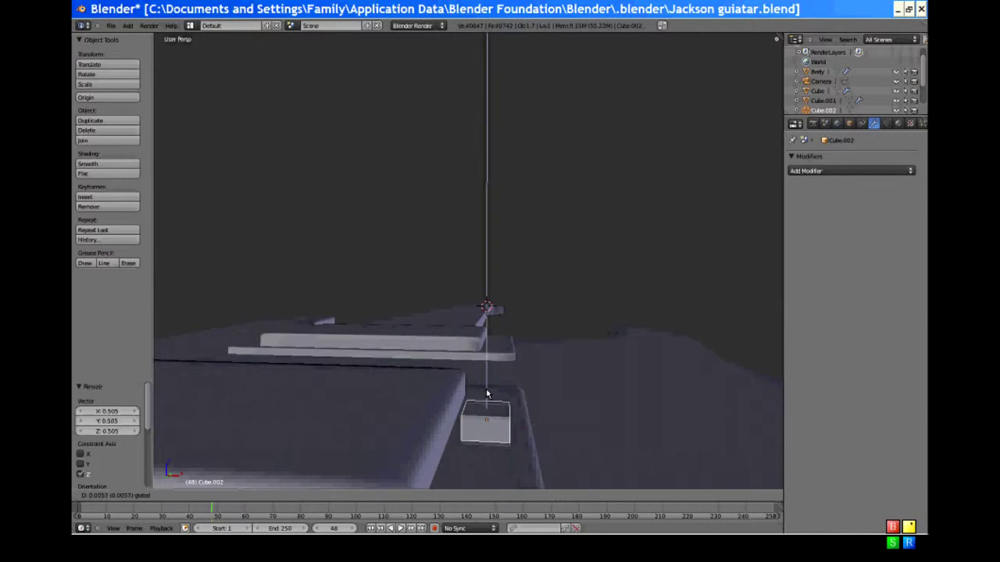
{"action": "left_click", "coordinate": [485, 402]}
{"action": "middle_click_drag", "start_coordinate": [484, 406], "coordinate": [469, 292]}
Step: Enter mesh editing on the flattened cube and add two evenly spaced loop cuts dividing it along X
{"action": "key", "text": "Tab"}
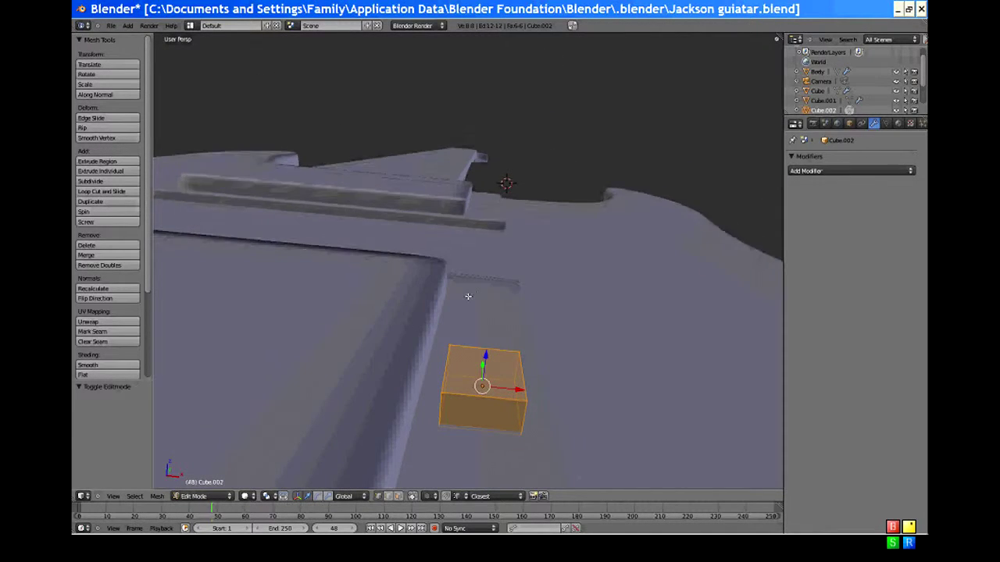
{"action": "right_click", "coordinate": [521, 406]}
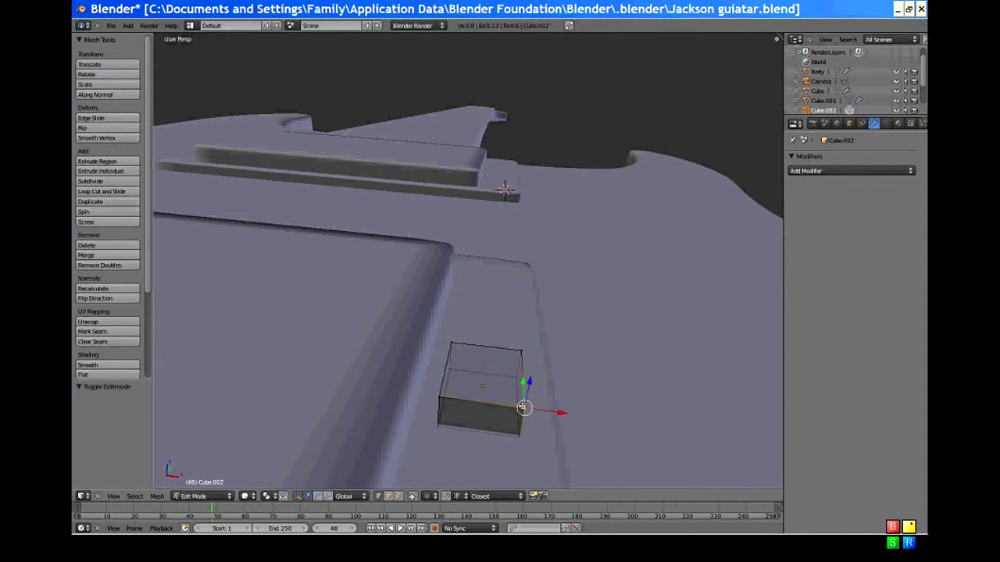
{"action": "middle_click_drag", "start_coordinate": [459, 395], "coordinate": [466, 302]}
{"action": "key", "text": "ctrl+r"}
{"action": "scroll", "coordinate": [469, 390], "scroll_direction": "up", "scroll_amount": 1}
{"action": "left_click", "coordinate": [469, 389]}
{"action": "left_click", "coordinate": [468, 389]}
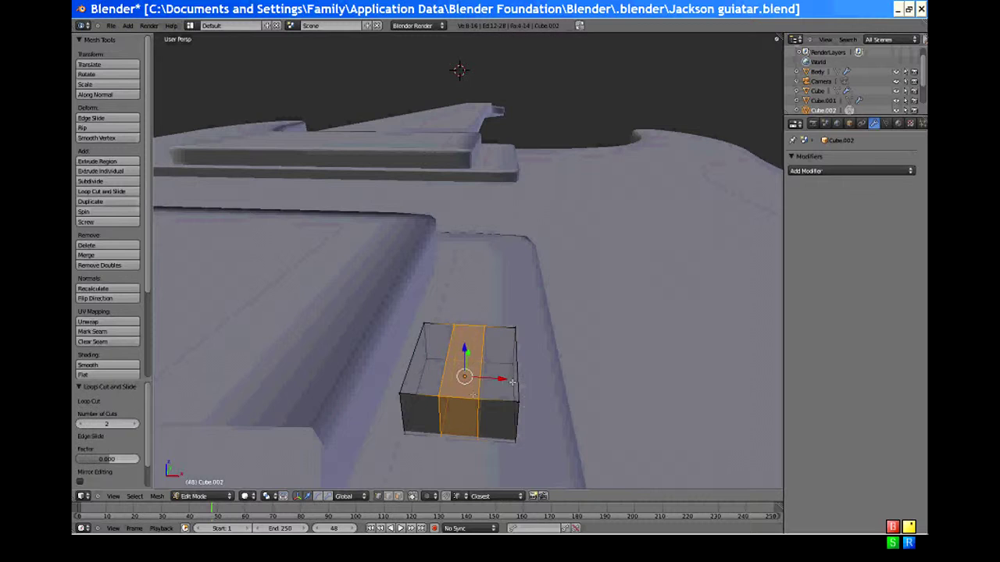
Step: Add two evenly spaced loop cuts across the block in the perpendicular direction
{"action": "middle_click_drag", "start_coordinate": [468, 387], "coordinate": [506, 382]}
{"action": "key", "text": "ctrl+r"}
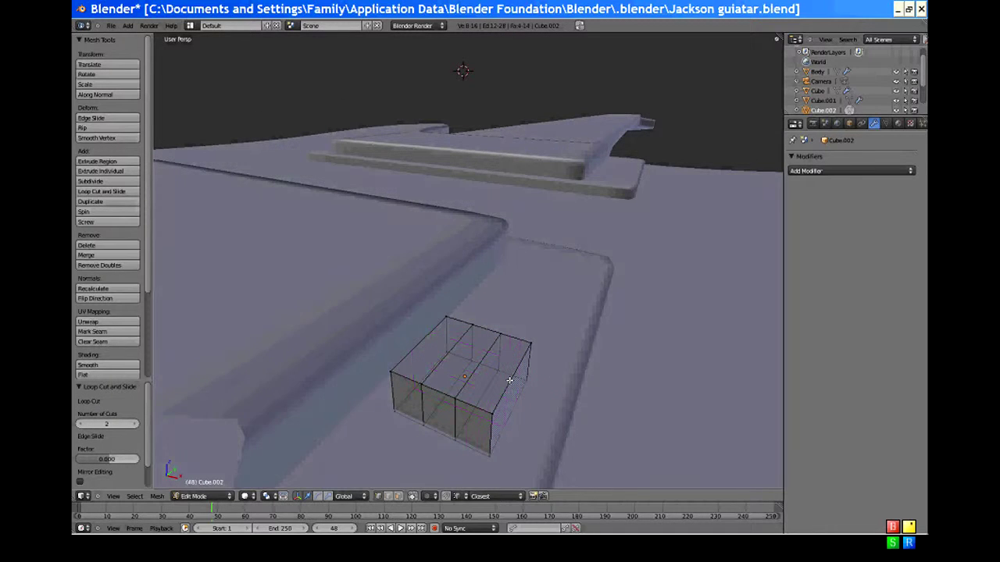
{"action": "left_click", "coordinate": [511, 378]}
{"action": "right_click", "coordinate": [511, 379]}
{"action": "middle_click_drag", "start_coordinate": [511, 378], "coordinate": [537, 355]}
Step: Narrow the block's middle strips by scaling each pair of inner edge loops closer together, along X and along Y
{"action": "right_click", "coordinate": [478, 383], "text": "alt"}
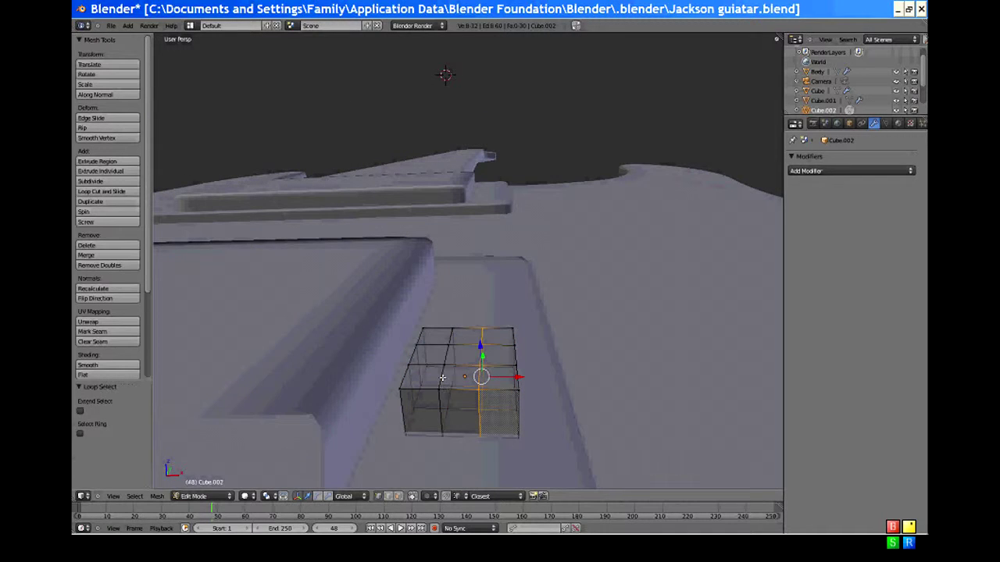
{"action": "key", "text": "s"}
{"action": "key", "text": "x"}
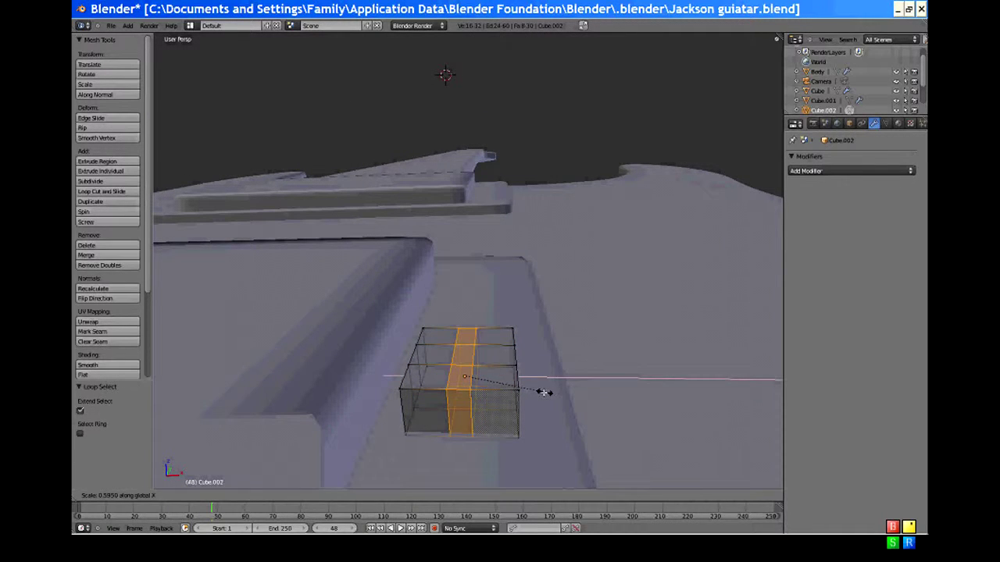
{"action": "left_click", "coordinate": [534, 396]}
{"action": "right_click", "coordinate": [486, 364], "text": "alt"}
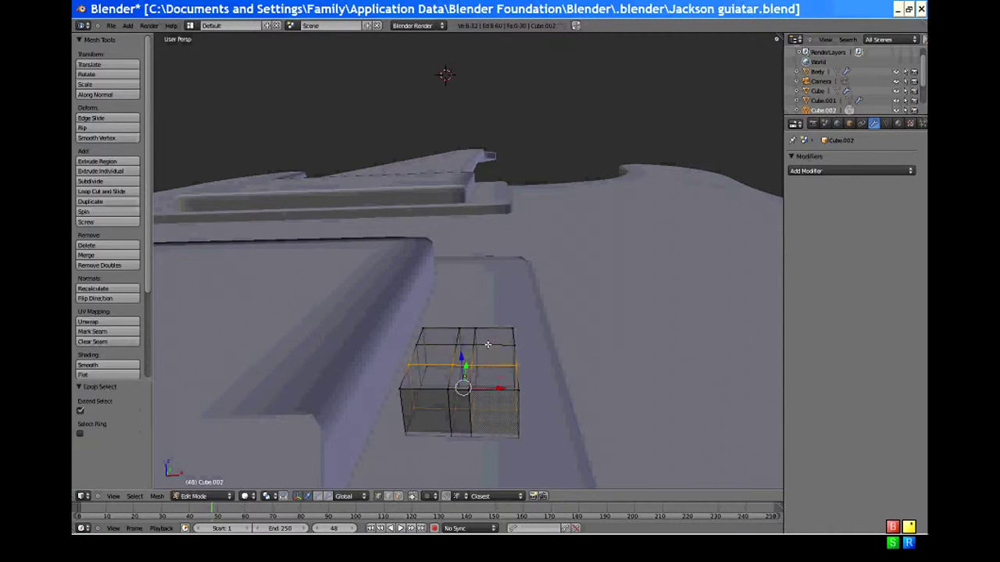
{"action": "key", "text": "s"}
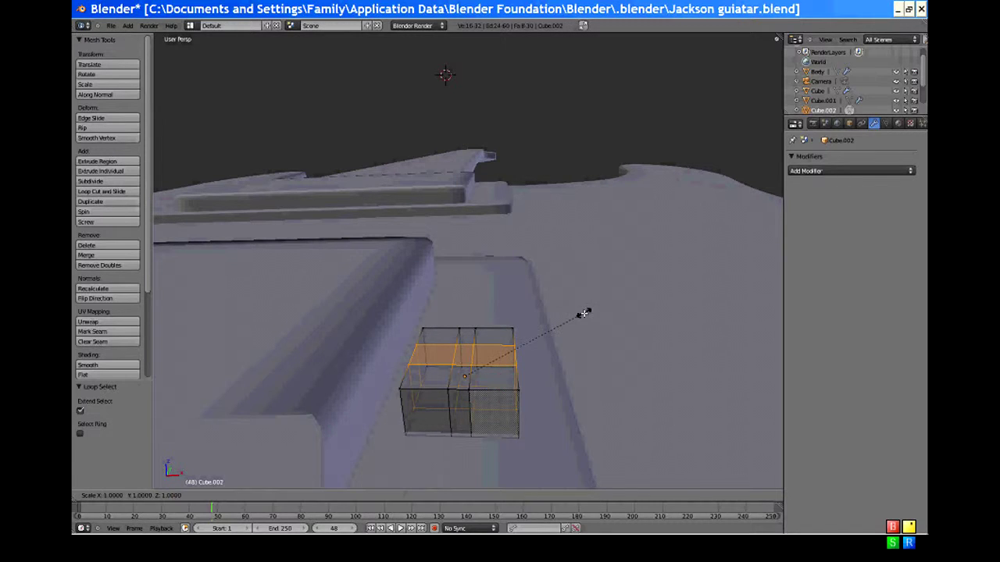
{"action": "left_click", "coordinate": [523, 329]}
Step: Add a centred loop cut in each outer strip so the block's top becomes a five-by-five grid
{"action": "middle_click_drag", "start_coordinate": [520, 330], "coordinate": [497, 396]}
{"action": "left_click", "coordinate": [497, 396]}
{"action": "right_click", "coordinate": [497, 398]}
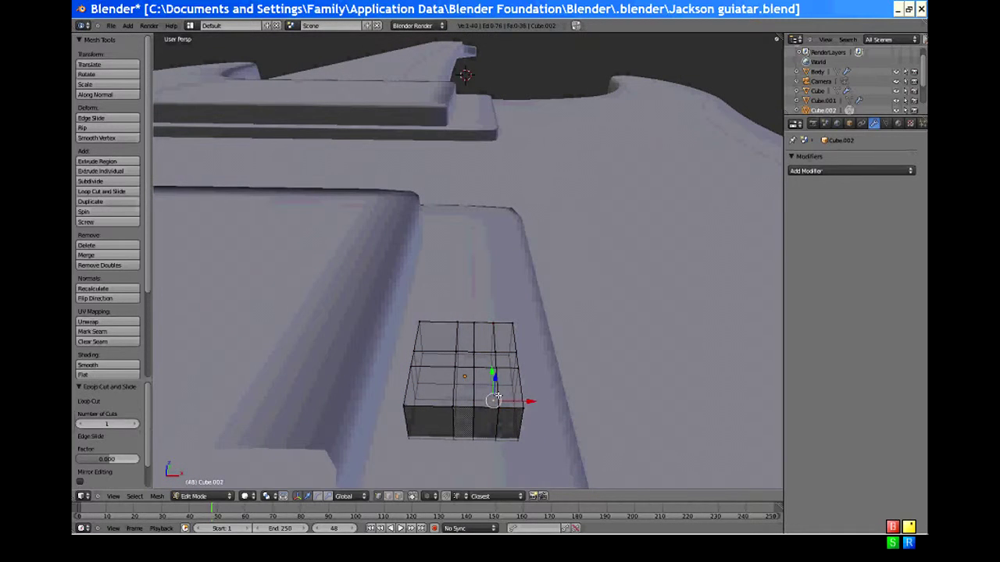
{"action": "left_click", "coordinate": [434, 397]}
{"action": "right_click", "coordinate": [434, 397]}
Step: Add a Subdivision Surface modifier to the block
{"action": "middle_click_drag", "start_coordinate": [435, 397], "coordinate": [775, 198]}
{"action": "left_click", "coordinate": [850, 170]}
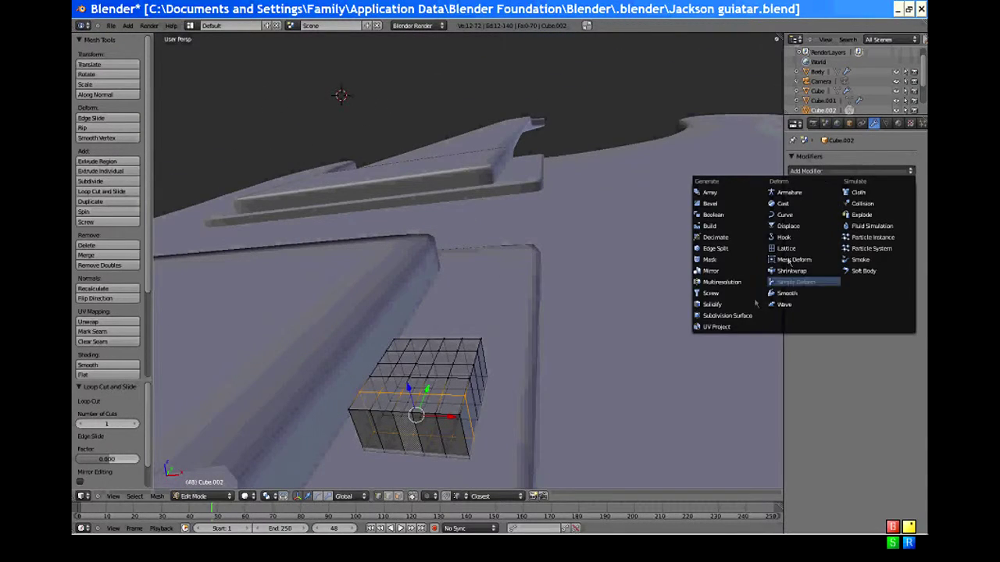
{"action": "left_click", "coordinate": [728, 317]}
{"action": "middle_click_drag", "start_coordinate": [575, 349], "coordinate": [434, 469]}
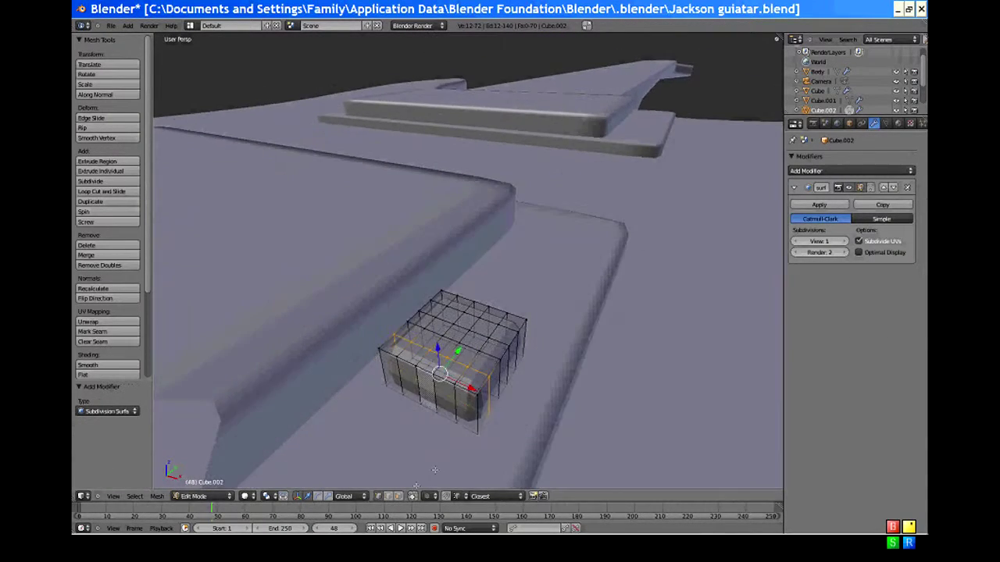
Step: Select the five cross-shaped faces at the centre of the block's top and extrude them about 0.009 downward along Z
{"action": "left_click", "coordinate": [413, 498]}
{"action": "middle_click_drag", "start_coordinate": [470, 313], "coordinate": [488, 398]}
{"action": "left_click", "coordinate": [398, 496]}
{"action": "middle_click_drag", "start_coordinate": [437, 367], "coordinate": [461, 321]}
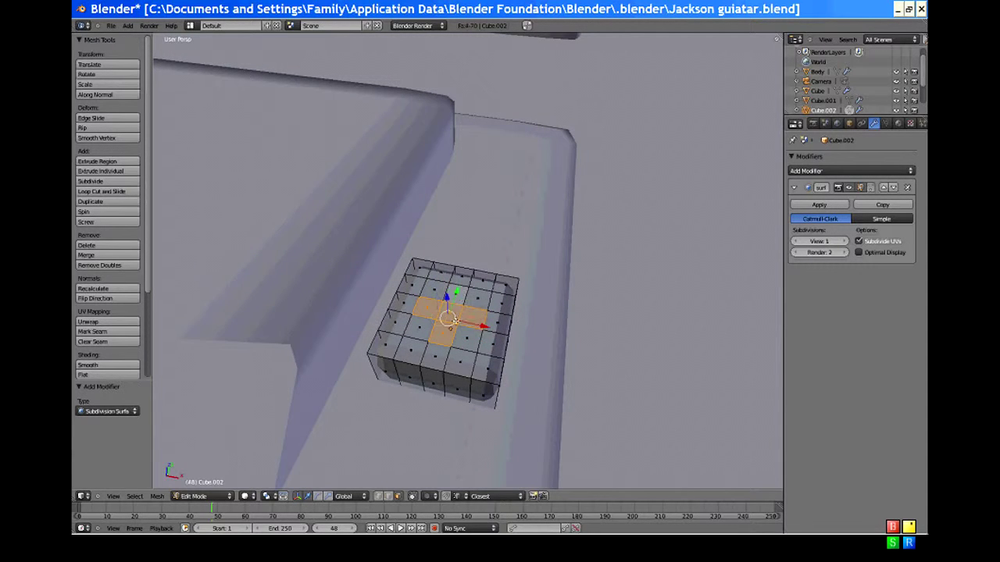
{"action": "middle_click_drag", "start_coordinate": [457, 294], "coordinate": [455, 277]}
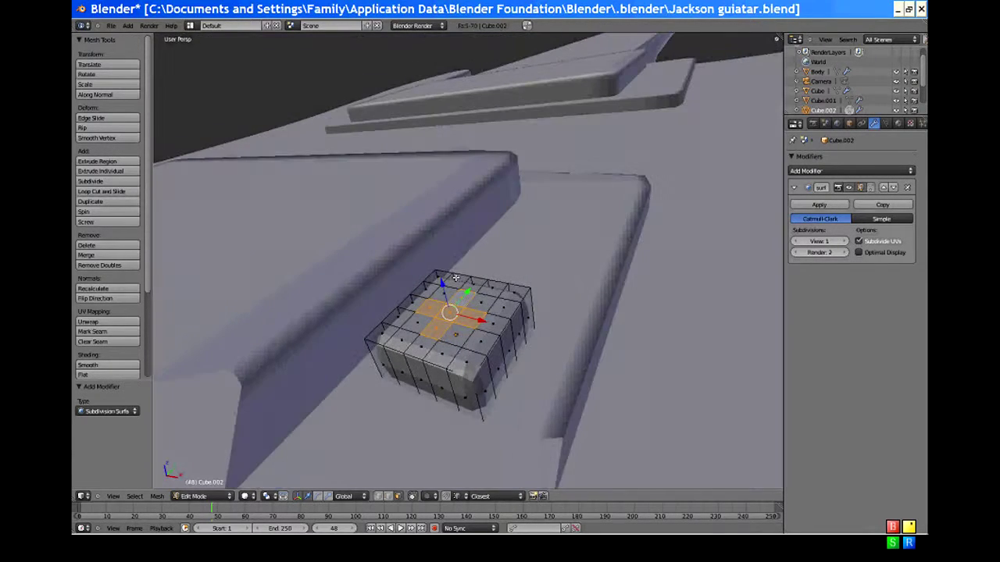
{"action": "key", "text": "e"}
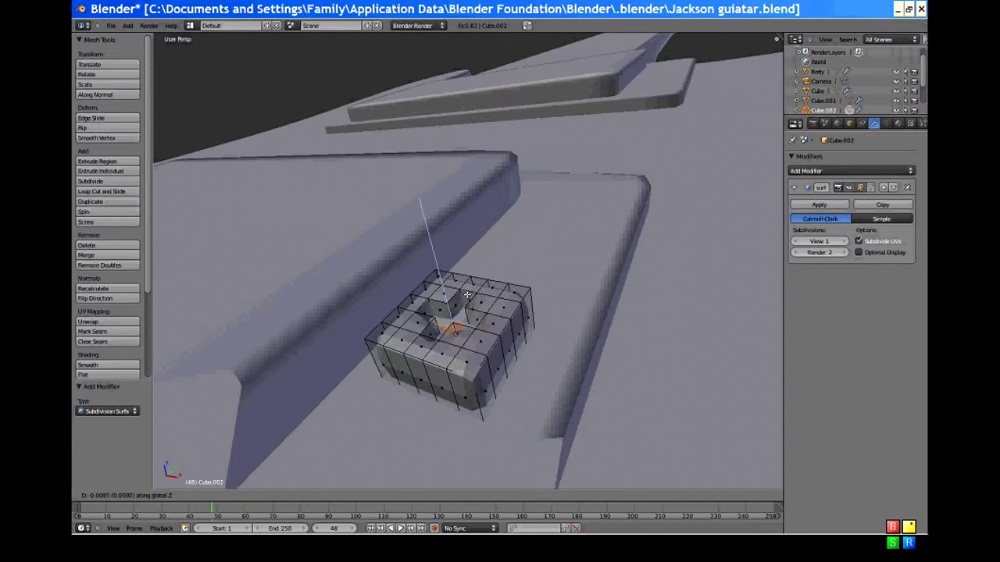
{"action": "left_click", "coordinate": [466, 295]}
Step: Select the block's four vertical corner edges and enable proportional editing
{"action": "middle_click_drag", "start_coordinate": [466, 294], "coordinate": [317, 372]}
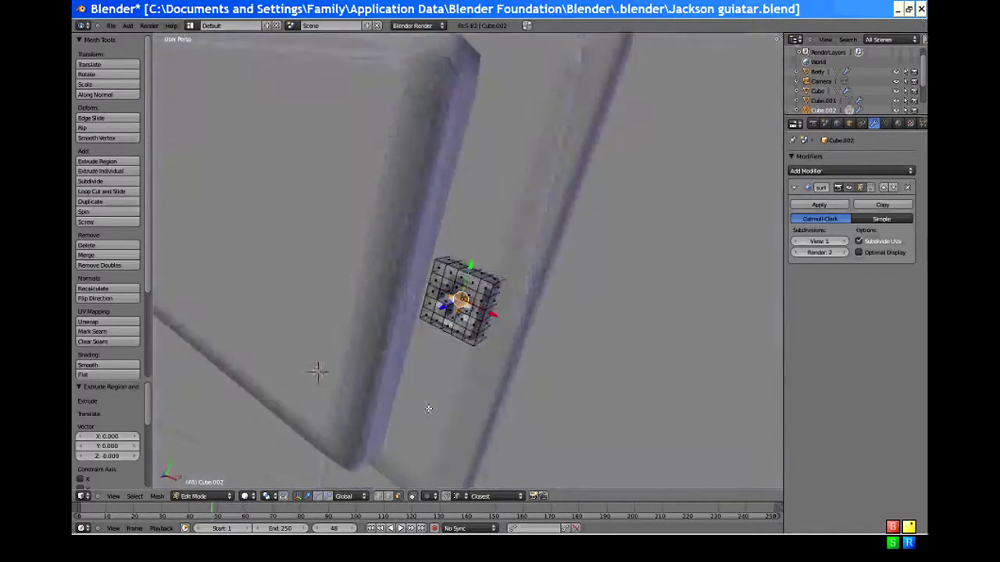
{"action": "scroll", "coordinate": [403, 368], "scroll_direction": "up", "scroll_amount": 3}
{"action": "middle_click_drag", "start_coordinate": [428, 408], "coordinate": [408, 428]}
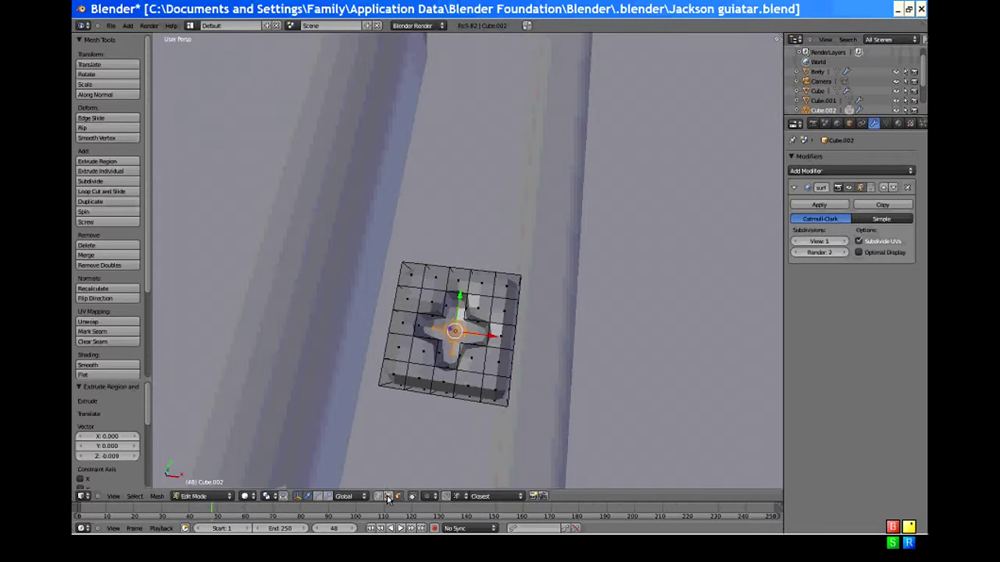
{"action": "middle_click_drag", "start_coordinate": [523, 378], "coordinate": [518, 293]}
{"action": "middle_click_drag", "start_coordinate": [518, 380], "coordinate": [531, 329]}
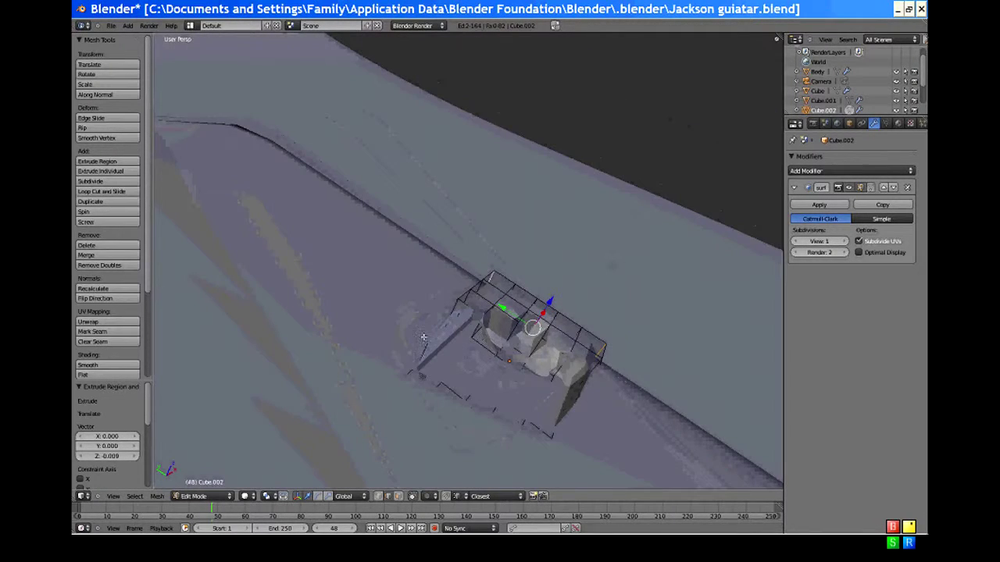
{"action": "middle_click_drag", "start_coordinate": [423, 337], "coordinate": [414, 480]}
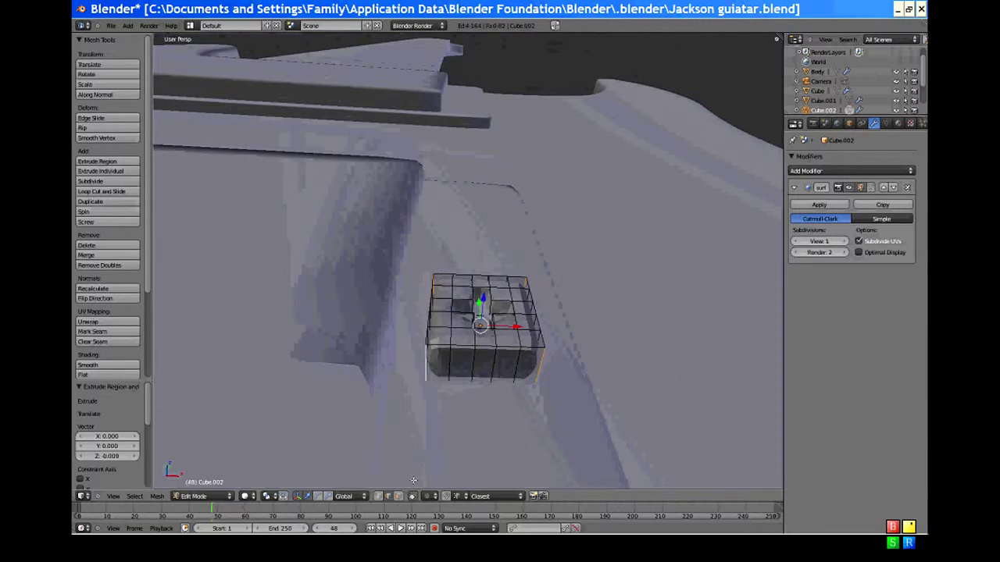
{"action": "left_click", "coordinate": [434, 495]}
{"action": "left_click", "coordinate": [440, 474]}
Step: Round the block from the top view by scaling the corner edges to about 0.65 in X and Y with smooth falloff
{"action": "middle_click_drag", "start_coordinate": [408, 319], "coordinate": [405, 357]}
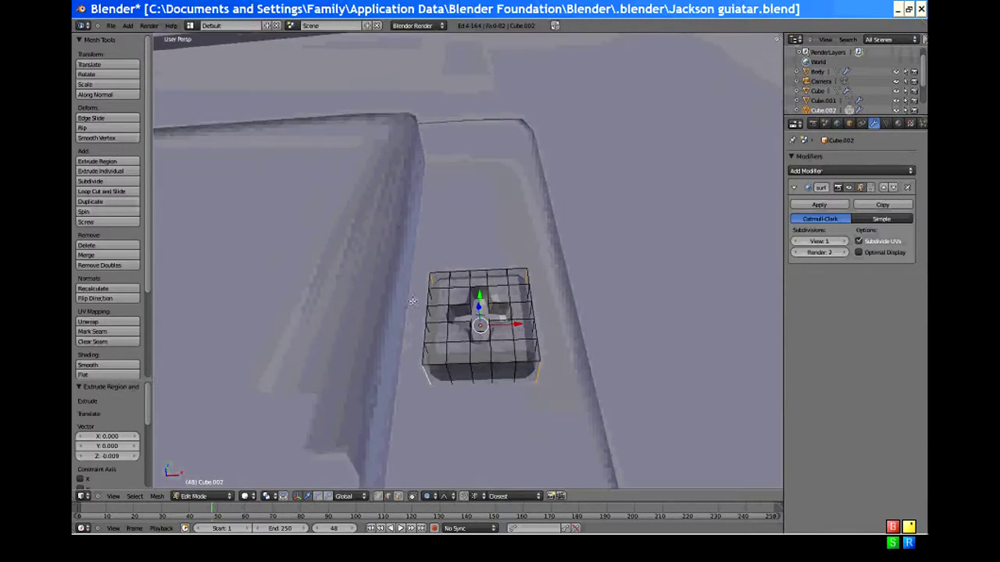
{"action": "middle_click_drag", "start_coordinate": [412, 302], "coordinate": [540, 336]}
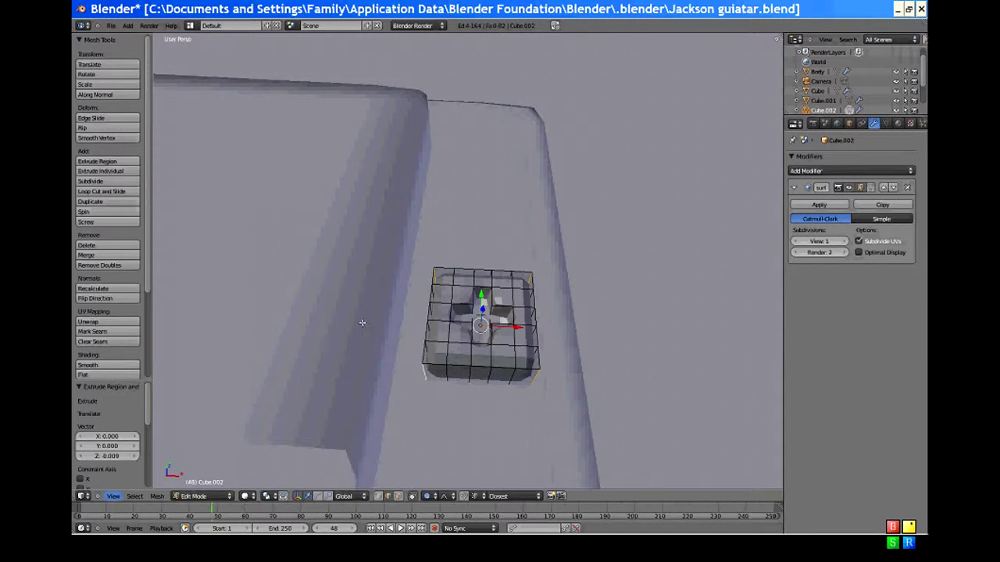
{"action": "middle_click_drag", "start_coordinate": [362, 322], "coordinate": [428, 501]}
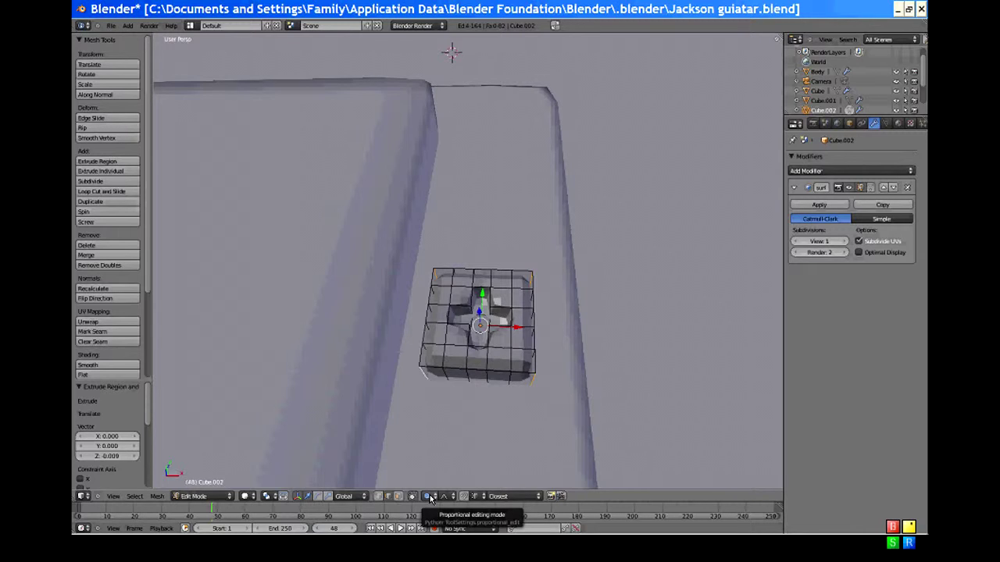
{"action": "middle_click_drag", "start_coordinate": [430, 500], "coordinate": [466, 255]}
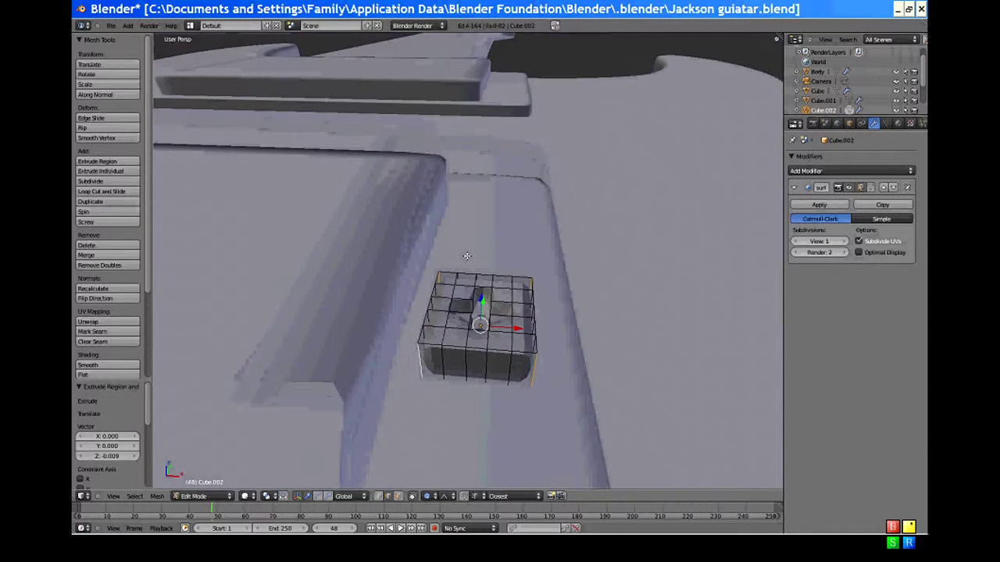
{"action": "key", "text": "s"}
{"action": "key", "text": "shift+z"}
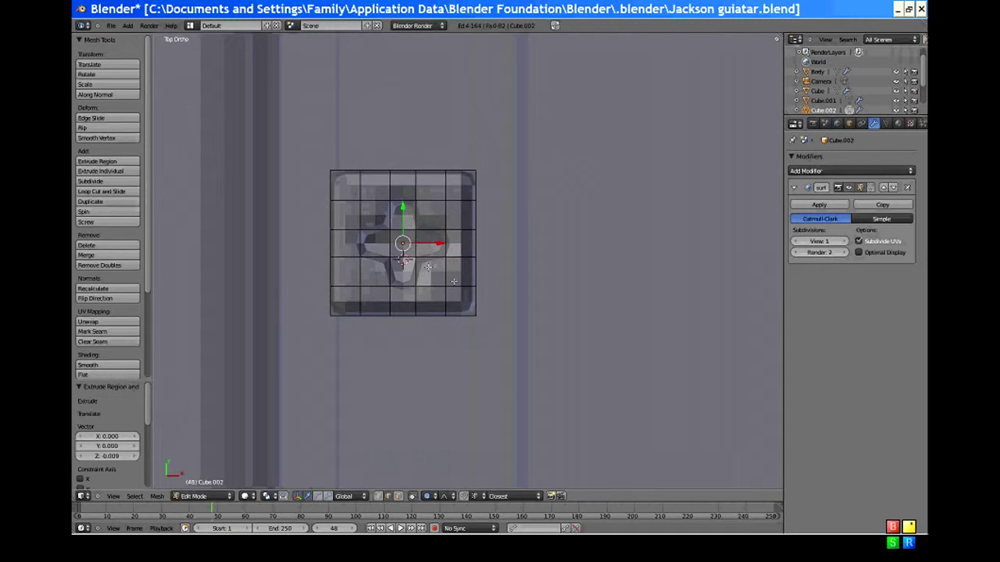
{"action": "middle_click_drag", "start_coordinate": [461, 288], "coordinate": [505, 310], "text": "shift"}
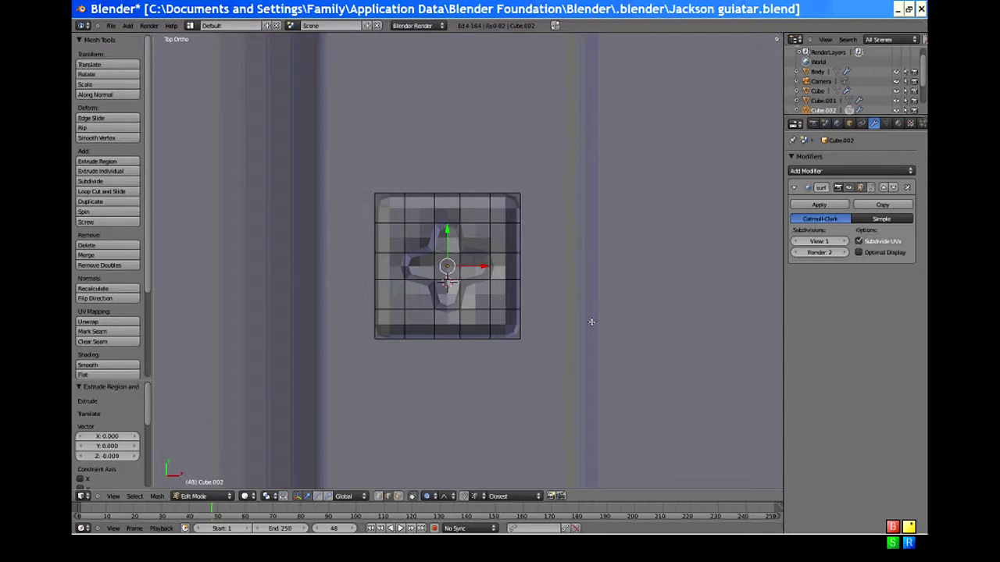
{"action": "key", "text": "s"}
{"action": "key", "text": "shift+z"}
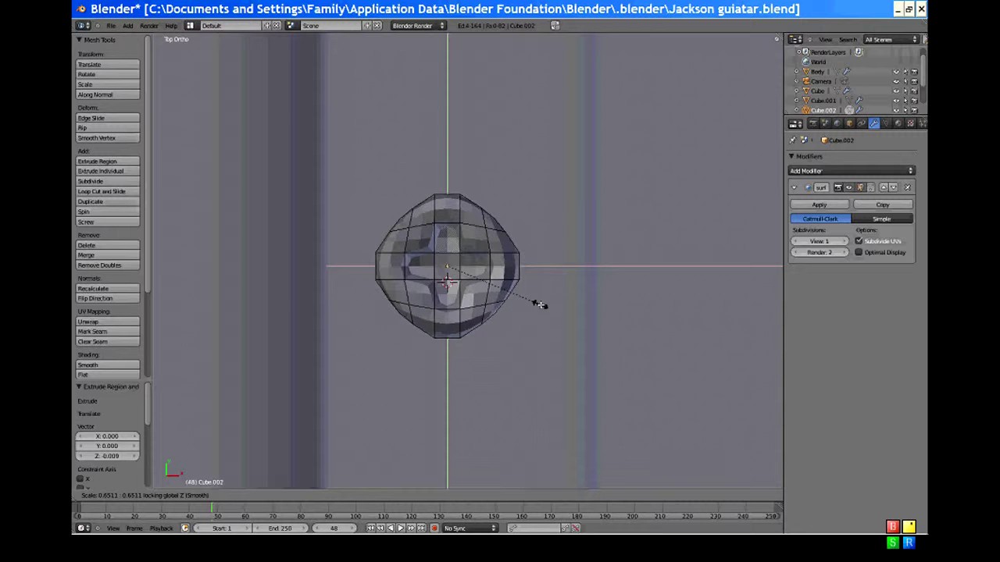
{"action": "left_click", "coordinate": [539, 303]}
Step: Select the full outer edge loop around the top of the rounded screw head
{"action": "scroll", "coordinate": [469, 341], "scroll_direction": "down", "scroll_amount": 4}
{"action": "middle_click_drag", "start_coordinate": [469, 342], "coordinate": [451, 294]}
{"action": "right_click", "coordinate": [452, 294], "text": "alt"}
{"action": "right_click", "coordinate": [453, 277], "text": "alt"}
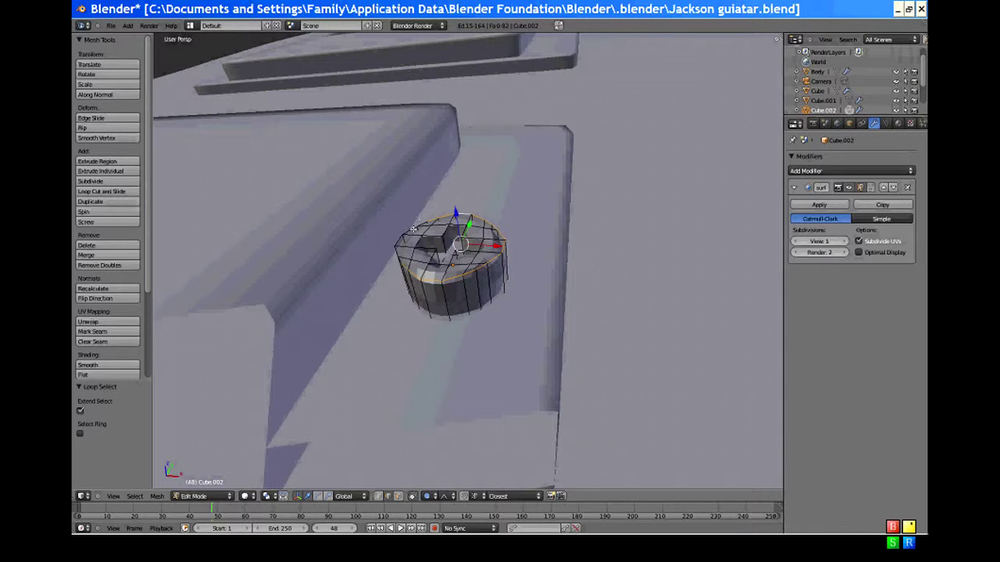
{"action": "middle_click_drag", "start_coordinate": [400, 240], "coordinate": [440, 475]}
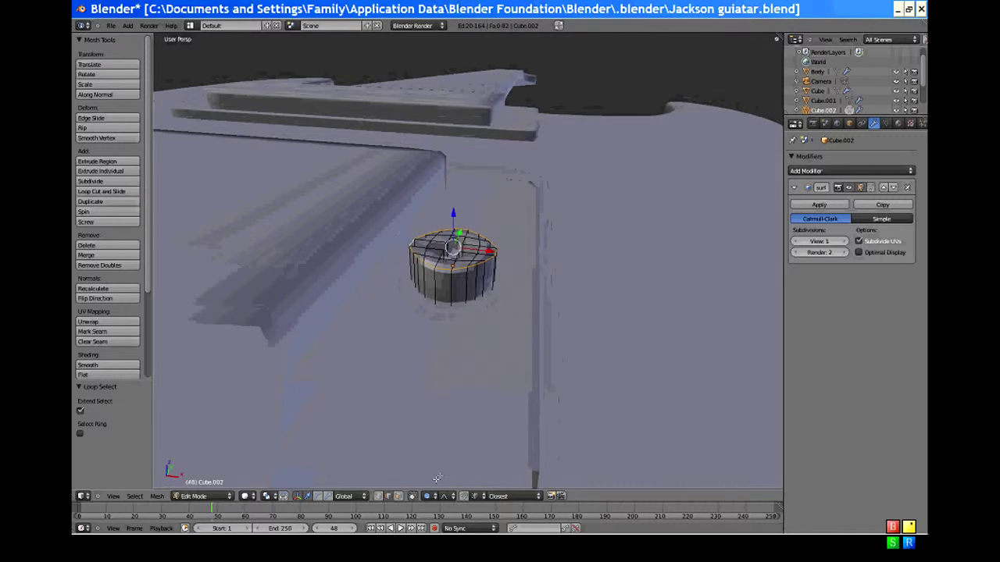
{"action": "middle_click_drag", "start_coordinate": [535, 352], "coordinate": [474, 346]}
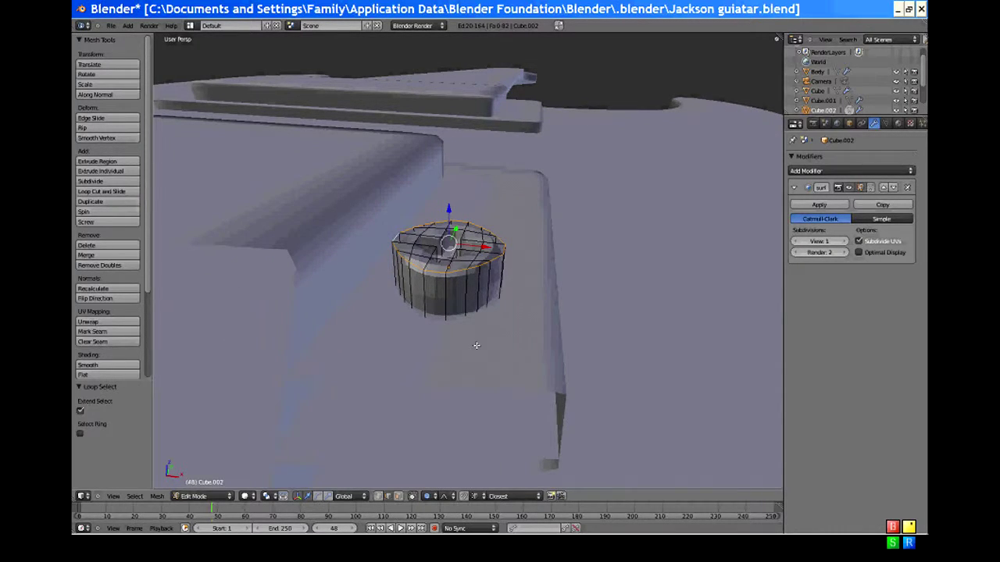
Step: Save the guitar file over the existing version
{"action": "key", "text": "ctrl+o"}
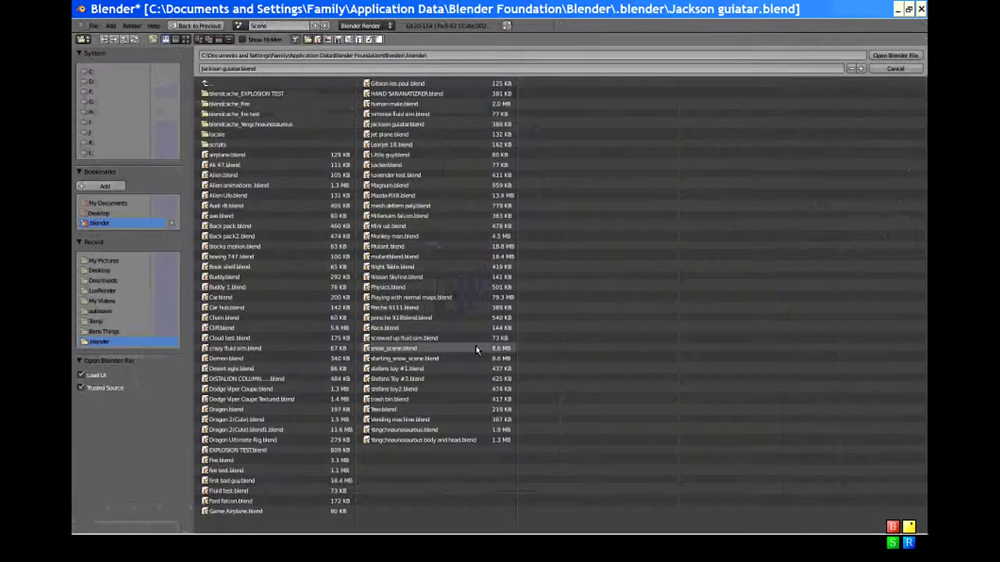
{"action": "left_click", "coordinate": [897, 72]}
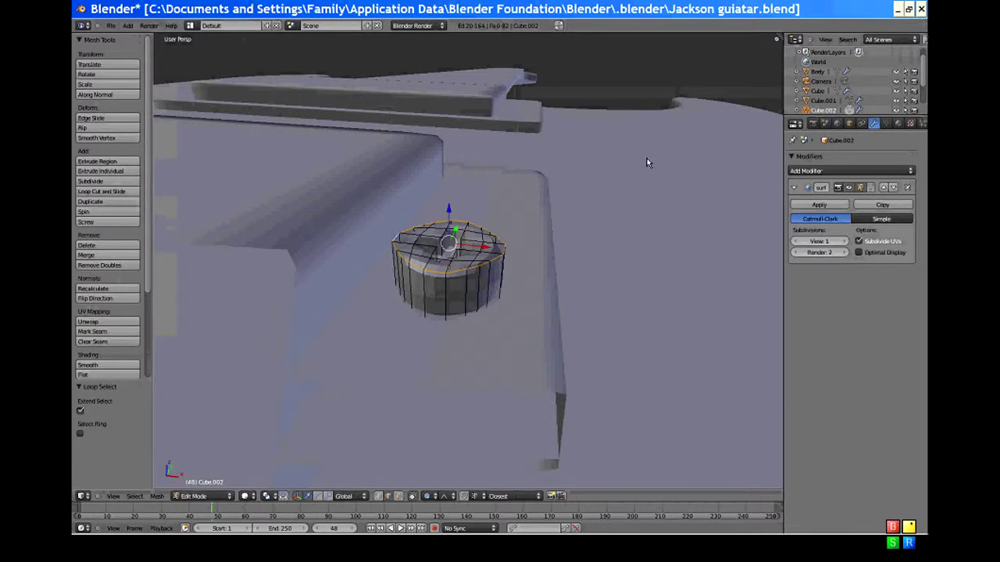
{"action": "key", "text": "ctrl+s"}
{"action": "left_click", "coordinate": [451, 261]}
Step: Lower the screw head's selected top rim by about 0.005 along Z
{"action": "middle_click_drag", "start_coordinate": [450, 262], "coordinate": [447, 224]}
{"action": "left_click_drag", "start_coordinate": [444, 207], "coordinate": [457, 219]}
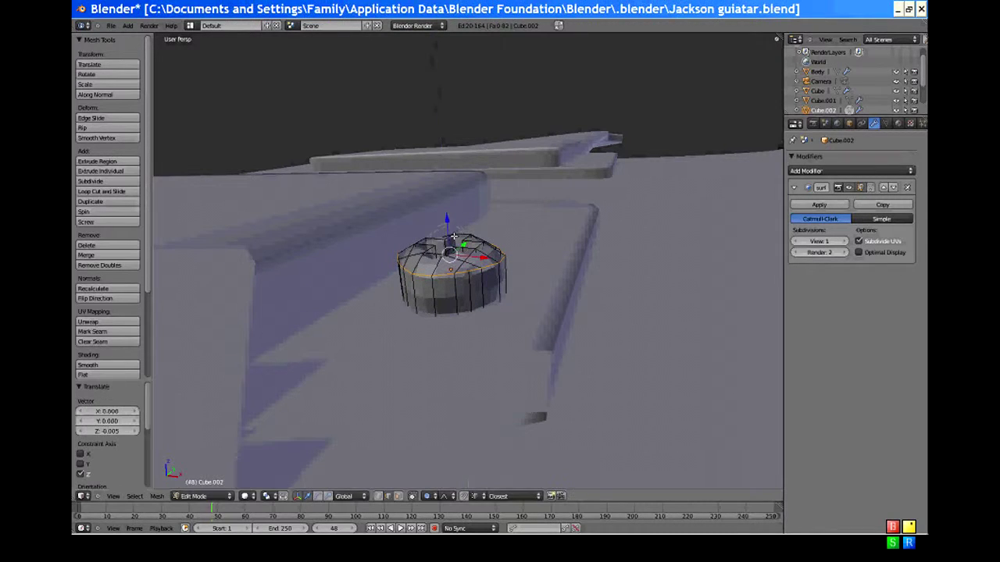
Step: Sink the whole screw head mesh along Z into the ledge and give the object smooth shading
{"action": "key", "text": "a"}
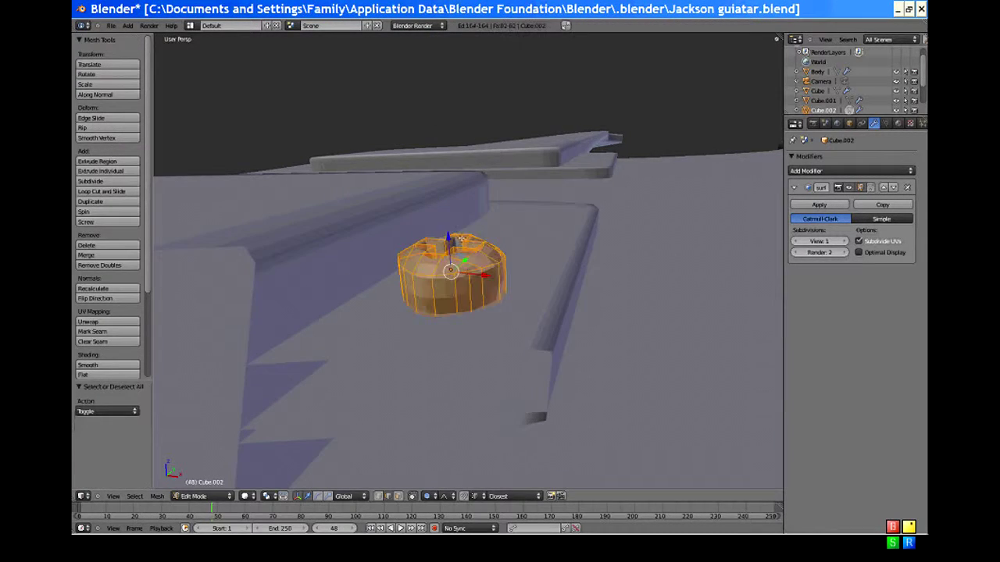
{"action": "left_click_drag", "start_coordinate": [445, 239], "coordinate": [447, 260]}
{"action": "middle_click_drag", "start_coordinate": [447, 260], "coordinate": [402, 284]}
{"action": "key", "text": "Tab"}
{"action": "left_click", "coordinate": [96, 165]}
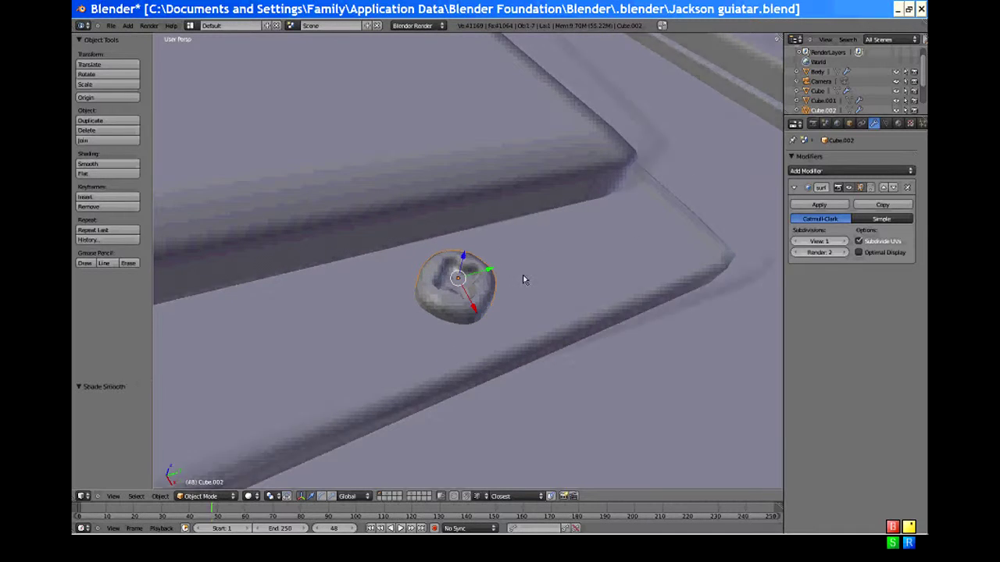
Step: Raise the screw head's Subdivision Surface viewport level to 2
{"action": "mouse_move", "coordinate": [524, 279]}
{"action": "middle_mouse_down"}
{"action": "mouse_move", "coordinate": [442, 346]}
{"action": "mouse_move", "coordinate": [522, 272]}
{"action": "mouse_move", "coordinate": [481, 323]}
{"action": "mouse_move", "coordinate": [523, 250]}
{"action": "mouse_move", "coordinate": [431, 310]}
{"action": "mouse_move", "coordinate": [489, 397]}
{"action": "mouse_move", "coordinate": [396, 252]}
{"action": "mouse_move", "coordinate": [453, 339]}
{"action": "mouse_move", "coordinate": [414, 375]}
{"action": "mouse_move", "coordinate": [346, 297]}
{"action": "mouse_move", "coordinate": [495, 365]}
{"action": "mouse_move", "coordinate": [378, 285]}
{"action": "mouse_move", "coordinate": [576, 201]}
{"action": "mouse_move", "coordinate": [426, 385]}
{"action": "mouse_move", "coordinate": [453, 375]}
{"action": "mouse_move", "coordinate": [393, 283]}
{"action": "middle_mouse_up"}
{"action": "left_click", "coordinate": [844, 241]}
{"action": "scroll", "coordinate": [481, 323], "scroll_direction": "up", "scroll_amount": 1}
{"action": "right_click", "coordinate": [393, 284]}
{"action": "middle_click_drag", "start_coordinate": [538, 320], "coordinate": [447, 314]}
Step: Select the pickups object on the guitar body and set its origin to its geometry
{"action": "right_click", "coordinate": [414, 294]}
{"action": "right_click", "coordinate": [423, 246]}
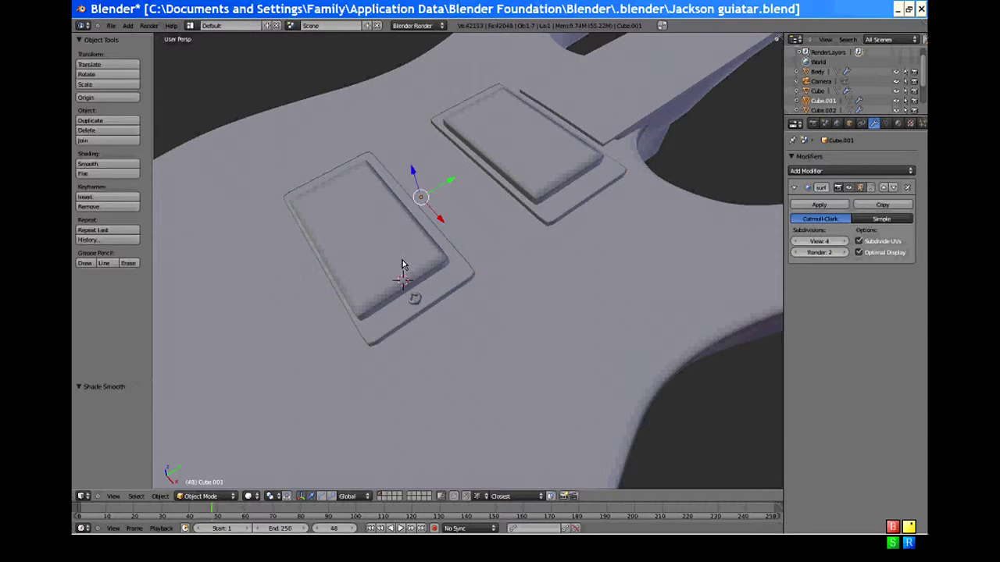
{"action": "middle_click_drag", "start_coordinate": [430, 230], "coordinate": [515, 239]}
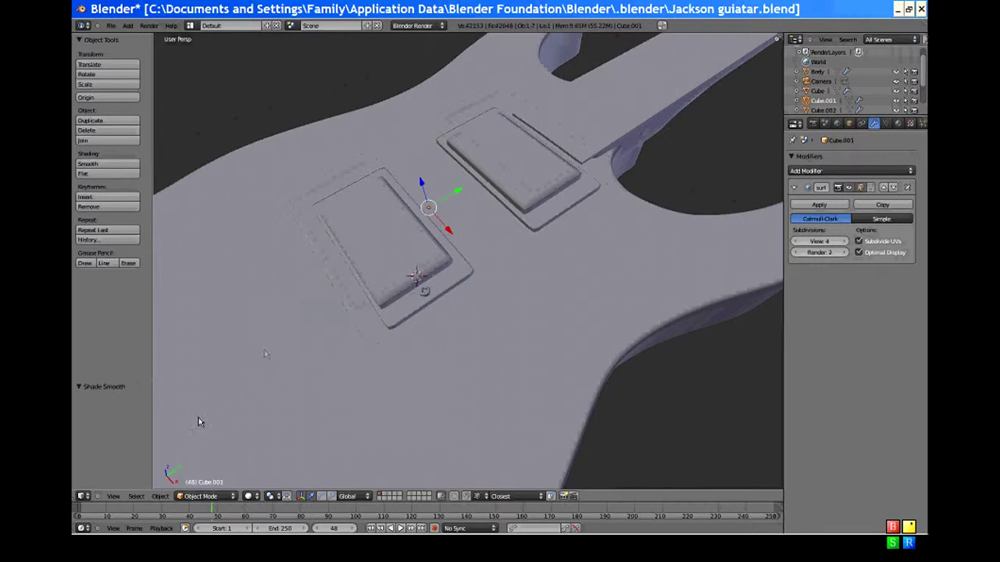
{"action": "left_click", "coordinate": [160, 495]}
{"action": "mouse_move", "coordinate": [213, 465]}
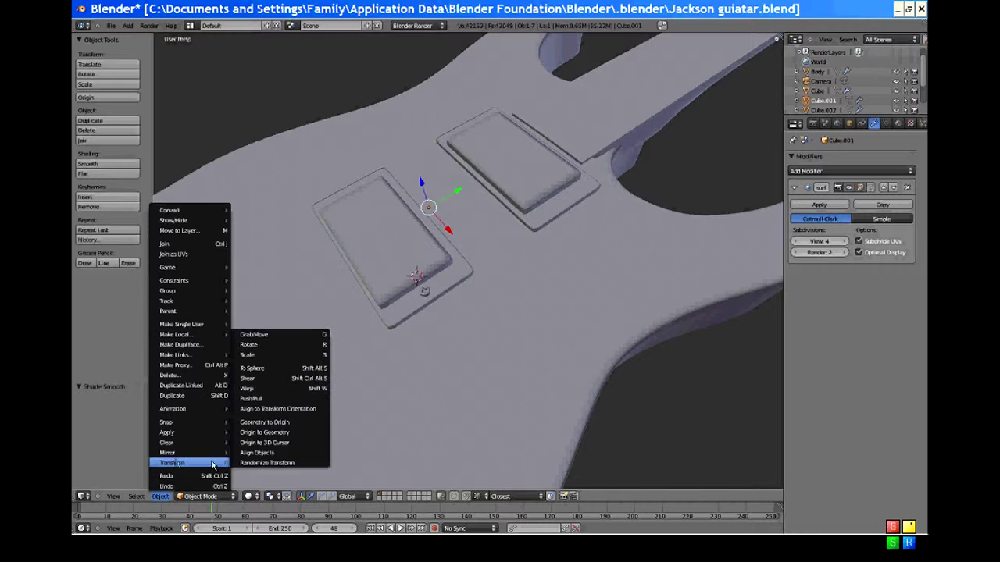
{"action": "left_click", "coordinate": [282, 432]}
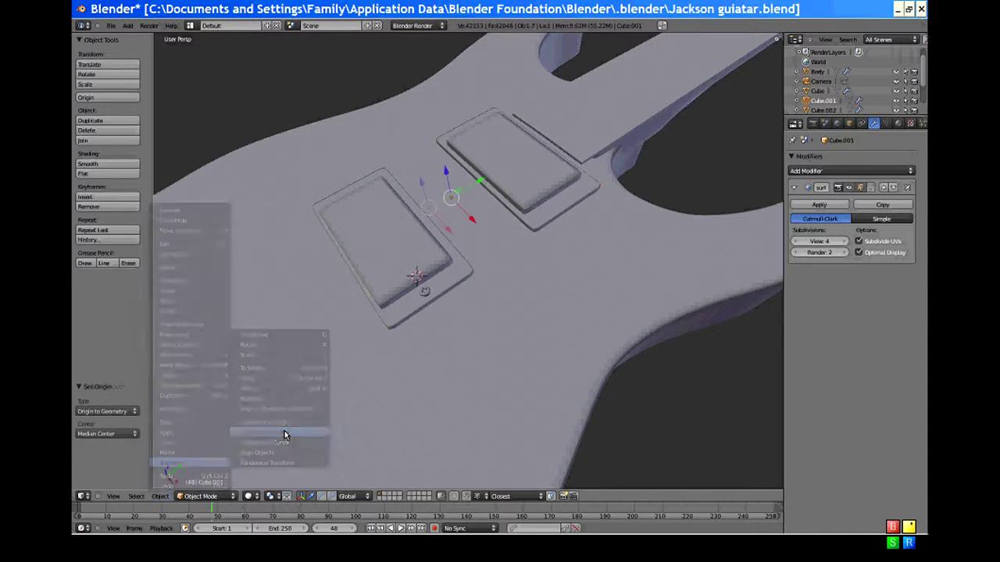
Step: Select the screw head and add a Mirror modifier below its collapsed Subdivision Surface modifier
{"action": "middle_click_drag", "start_coordinate": [333, 313], "coordinate": [491, 286]}
{"action": "right_click", "coordinate": [490, 288]}
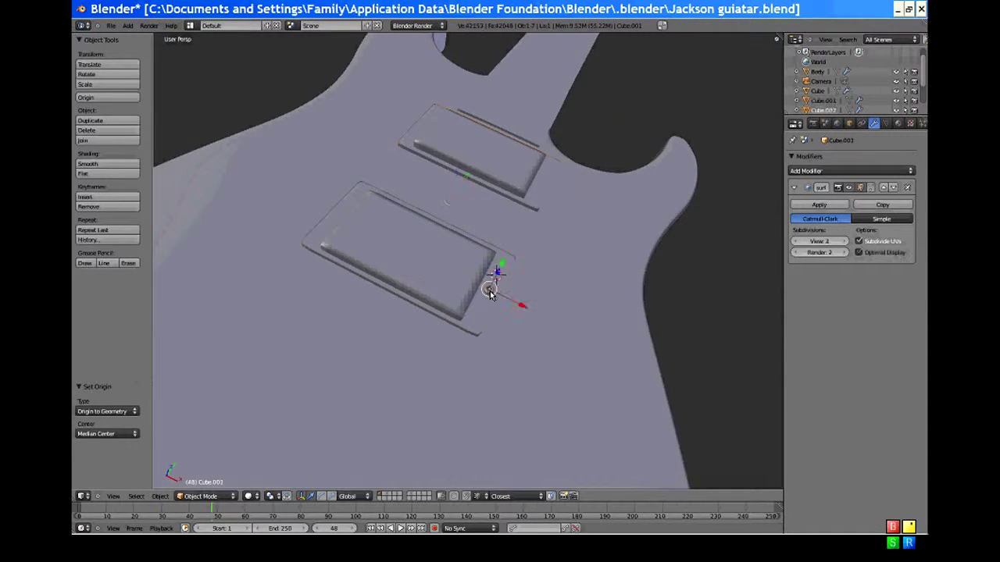
{"action": "left_click", "coordinate": [797, 188]}
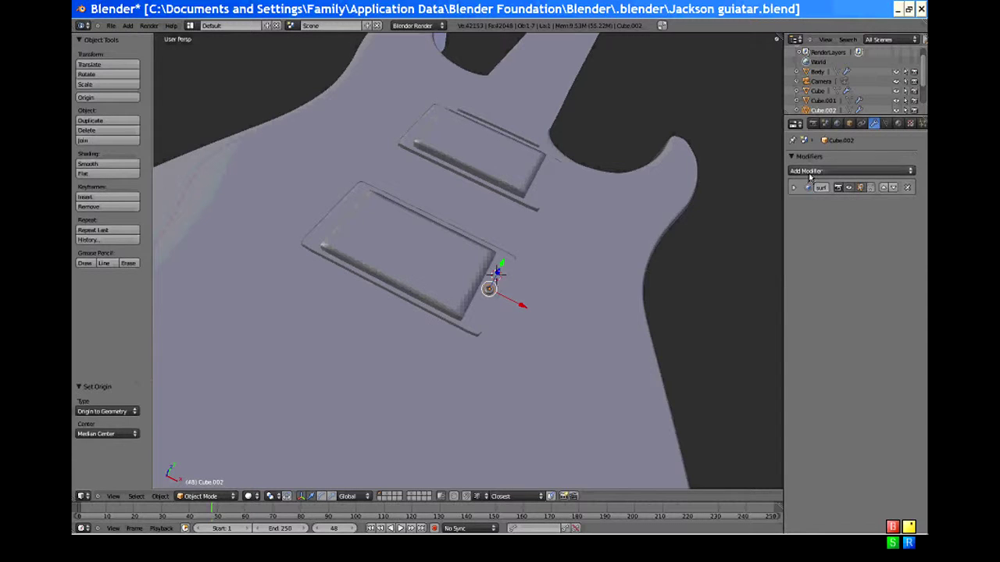
{"action": "left_click", "coordinate": [808, 173]}
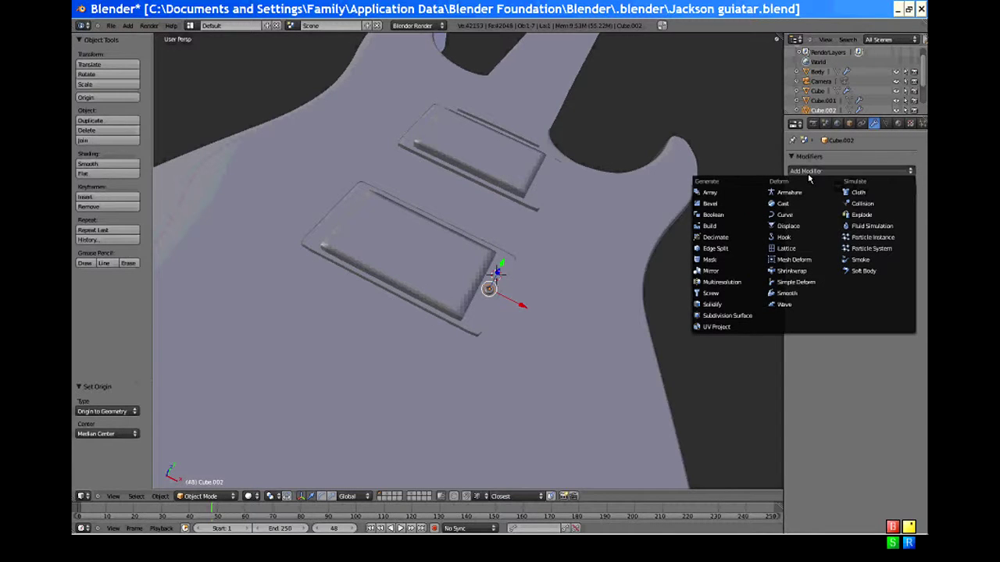
{"action": "left_click", "coordinate": [722, 271]}
Step: Turn off the X, Y and Z axes of the screw's Mirror modifier and look through the available mirror objects
{"action": "middle_click_drag", "start_coordinate": [578, 279], "coordinate": [469, 205]}
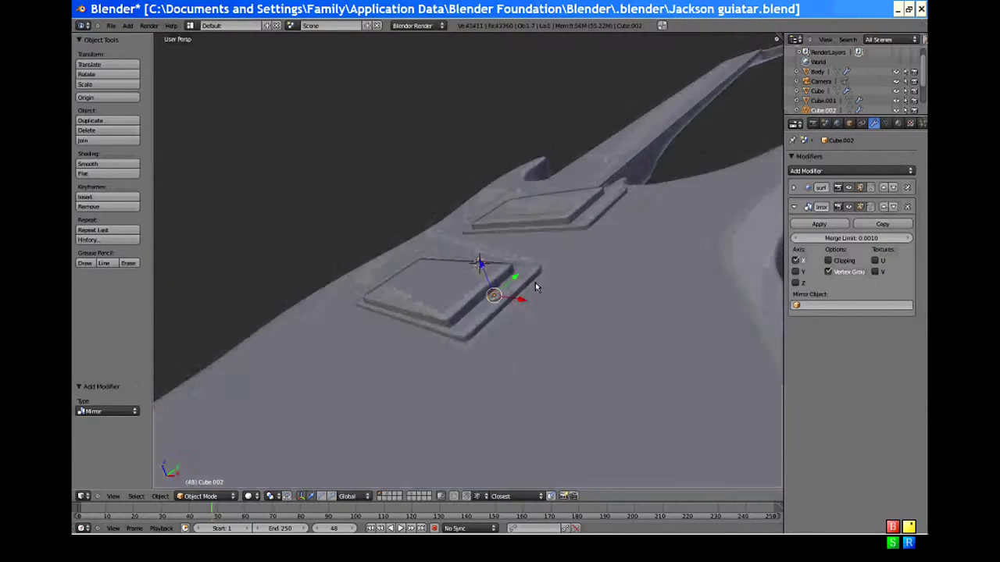
{"action": "scroll", "coordinate": [541, 301], "scroll_direction": "up", "scroll_amount": 6}
{"action": "middle_click_drag", "start_coordinate": [546, 317], "coordinate": [512, 391]}
{"action": "scroll", "coordinate": [512, 390], "scroll_direction": "up", "scroll_amount": 1}
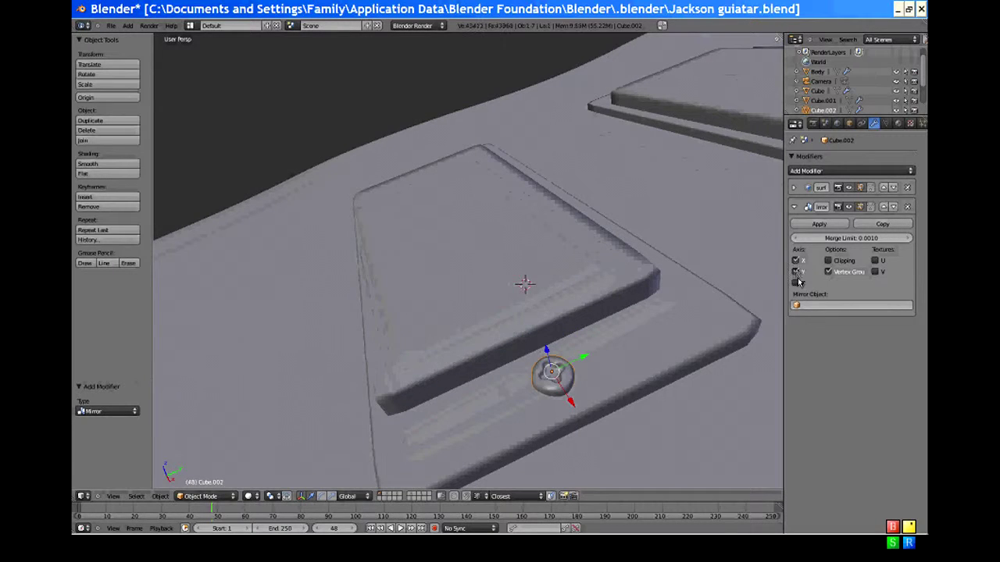
{"action": "left_click", "coordinate": [796, 282]}
{"action": "left_click", "coordinate": [796, 283]}
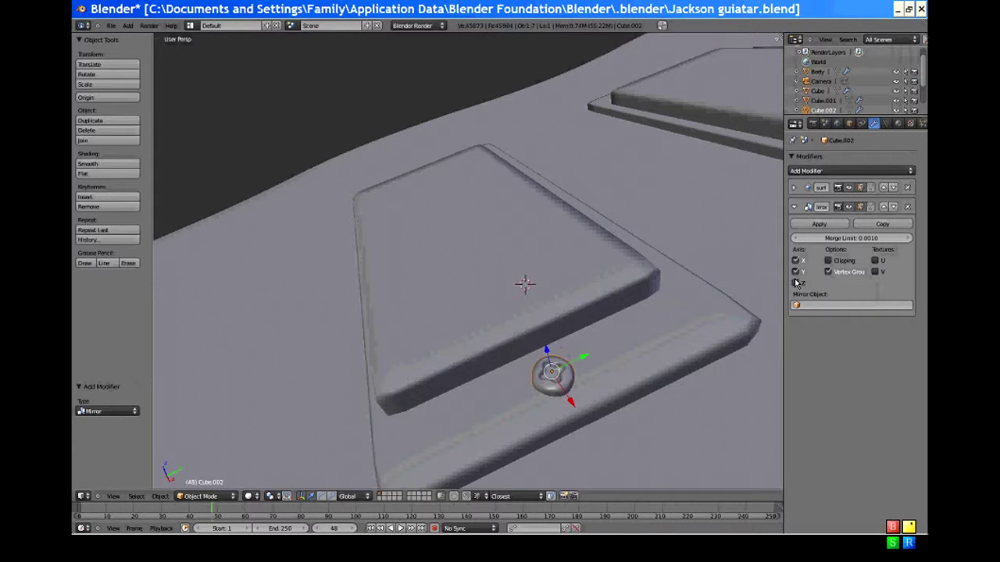
{"action": "left_click", "coordinate": [812, 303]}
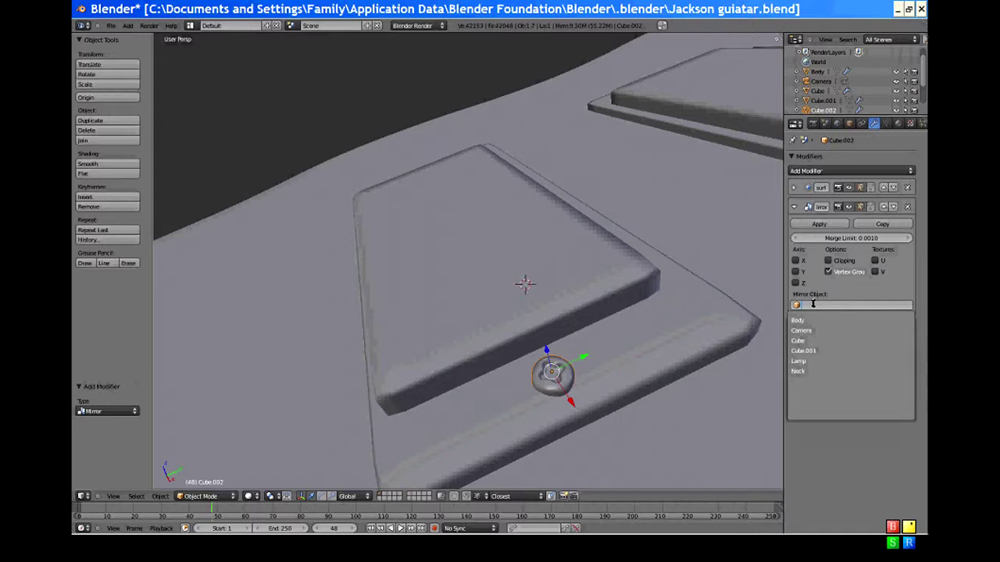
Step: Rename the pickups object as Pick Ups and the screw head object as Screw
{"action": "right_click", "coordinate": [489, 315]}
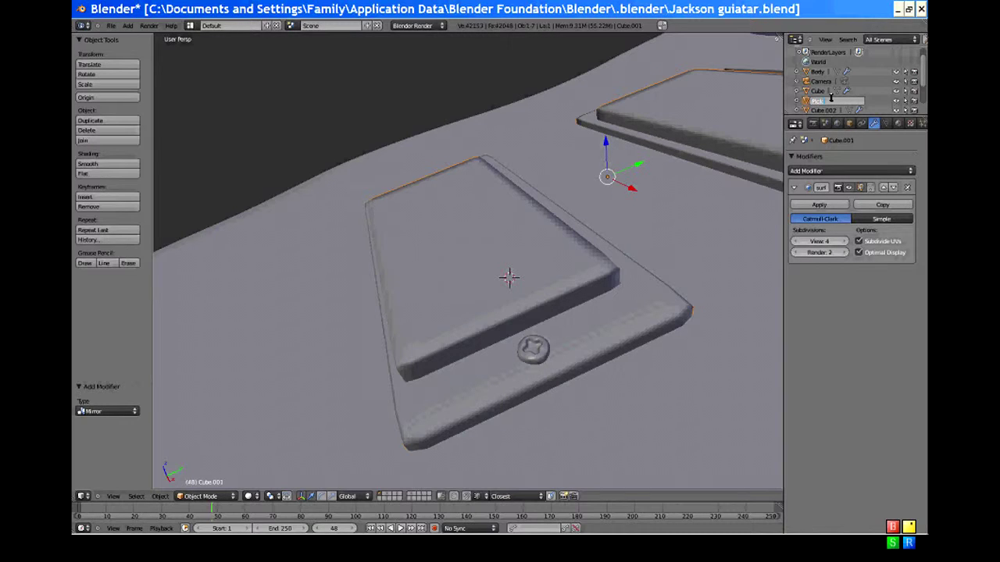
{"action": "key", "text": "Return"}
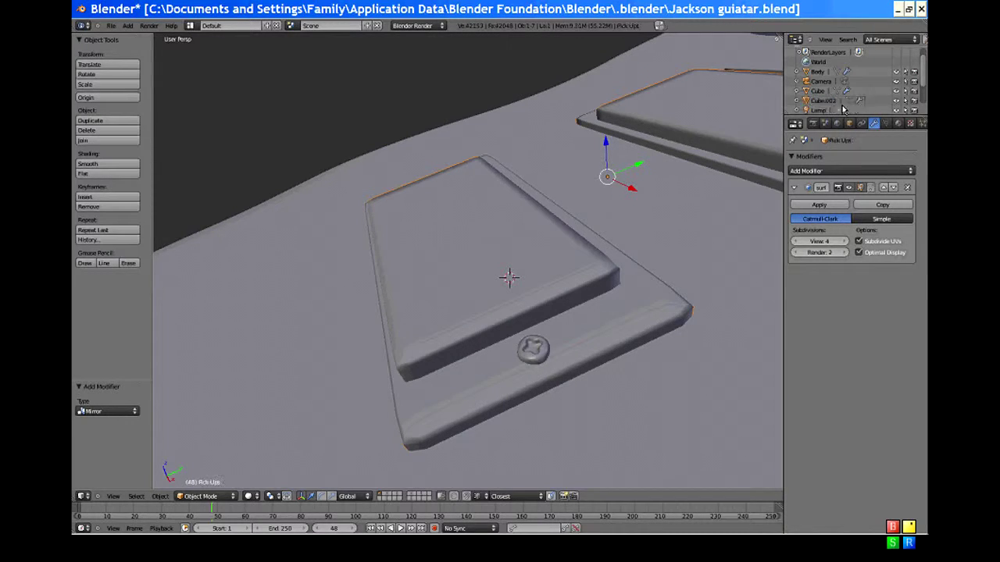
{"action": "left_click", "coordinate": [822, 102]}
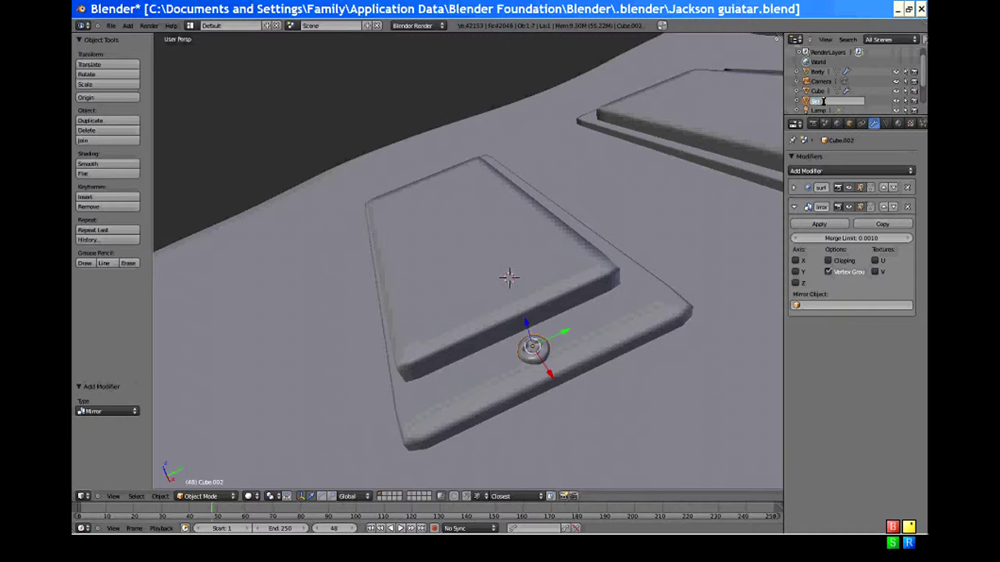
{"action": "type", "text": "Screw"}
{"action": "key", "text": "Return"}
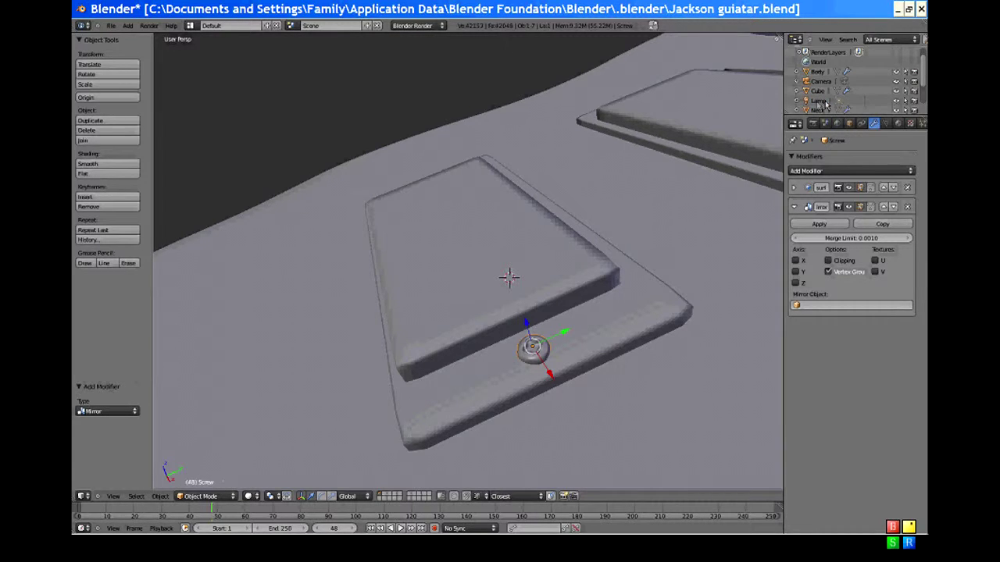
Step: Rename the fretboard's Cube object as Fret Board
{"action": "left_click", "coordinate": [817, 95]}
{"action": "scroll", "coordinate": [817, 97], "scroll_direction": "down", "scroll_amount": 2}
{"action": "scroll", "coordinate": [598, 179], "scroll_direction": "down", "scroll_amount": 8}
{"action": "middle_click_drag", "start_coordinate": [598, 178], "coordinate": [580, 205]}
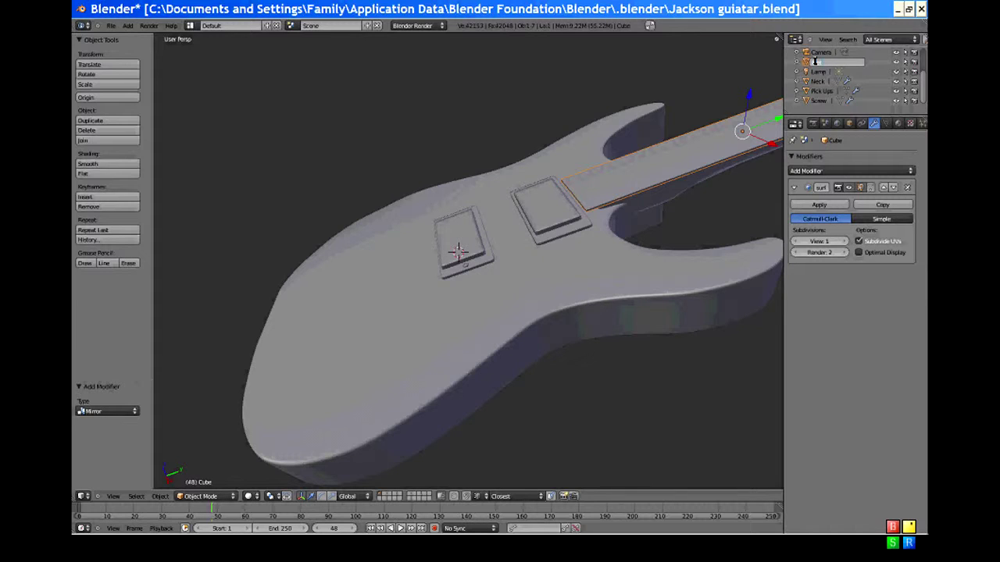
{"action": "left_click", "coordinate": [815, 62]}
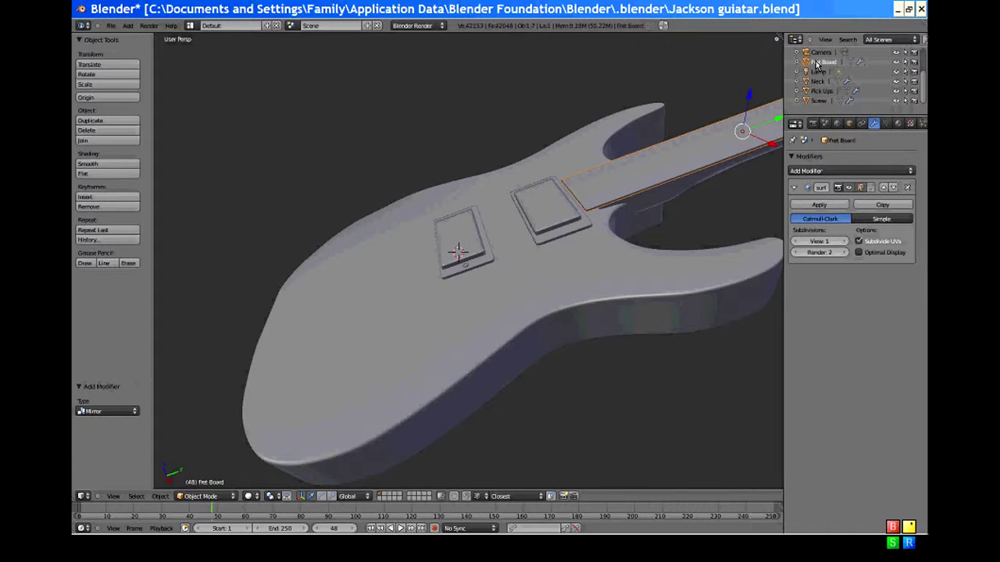
Step: Mirror the screw around the Pick Ups object on the X and Y axes
{"action": "scroll", "coordinate": [475, 273], "scroll_direction": "up", "scroll_amount": 5}
{"action": "right_click", "coordinate": [462, 269]}
{"action": "key", "text": "shift+r"}
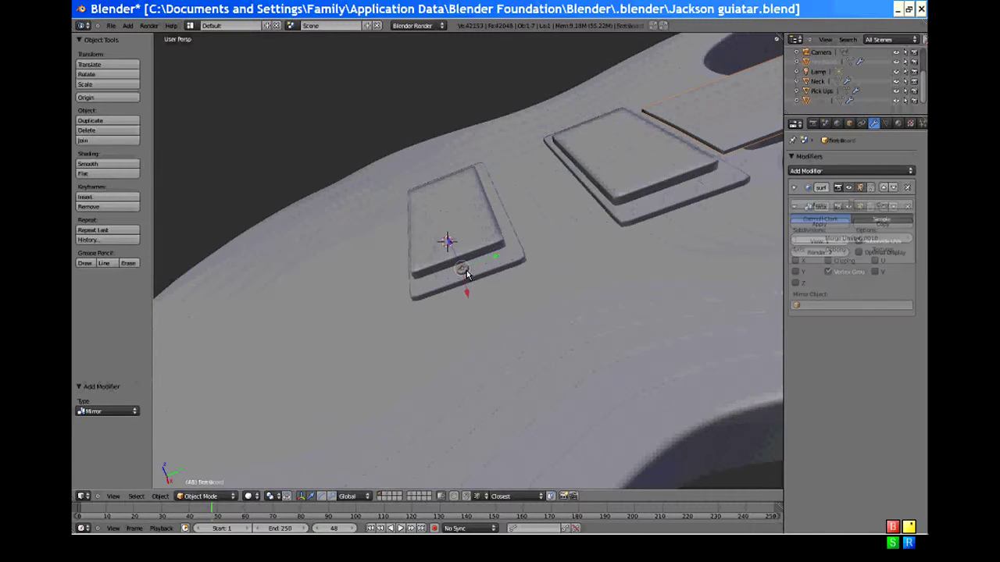
{"action": "left_click", "coordinate": [848, 305]}
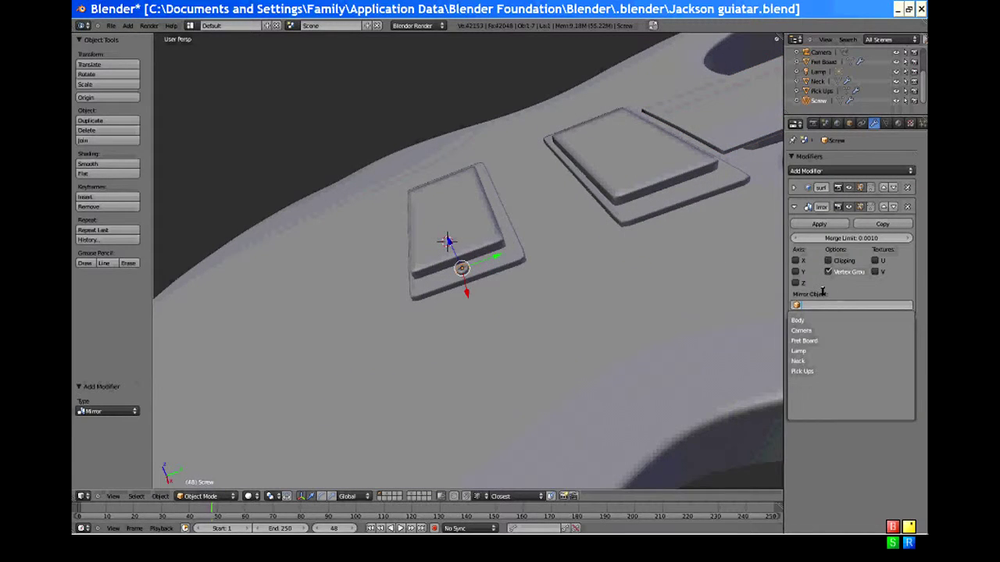
{"action": "left_click", "coordinate": [802, 371]}
{"action": "middle_click_drag", "start_coordinate": [575, 329], "coordinate": [500, 305]}
{"action": "left_click", "coordinate": [795, 260]}
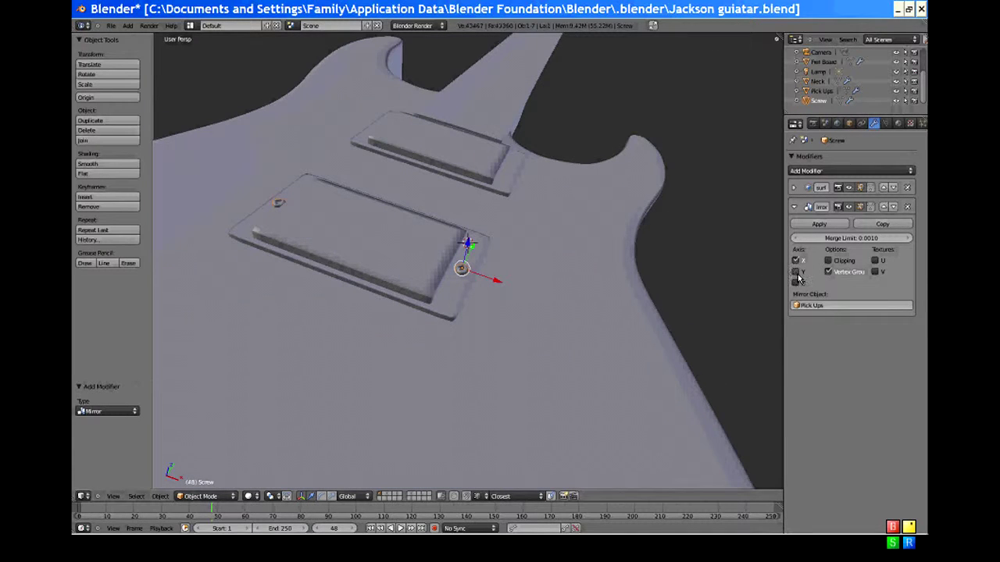
{"action": "left_click", "coordinate": [795, 271]}
Step: Examine the mirrored screws at the ends of both pickups
{"action": "middle_click_drag", "start_coordinate": [625, 301], "coordinate": [372, 273]}
{"action": "key", "text": "Tab"}
{"action": "key", "text": "Tab"}
{"action": "right_click", "coordinate": [420, 275]}
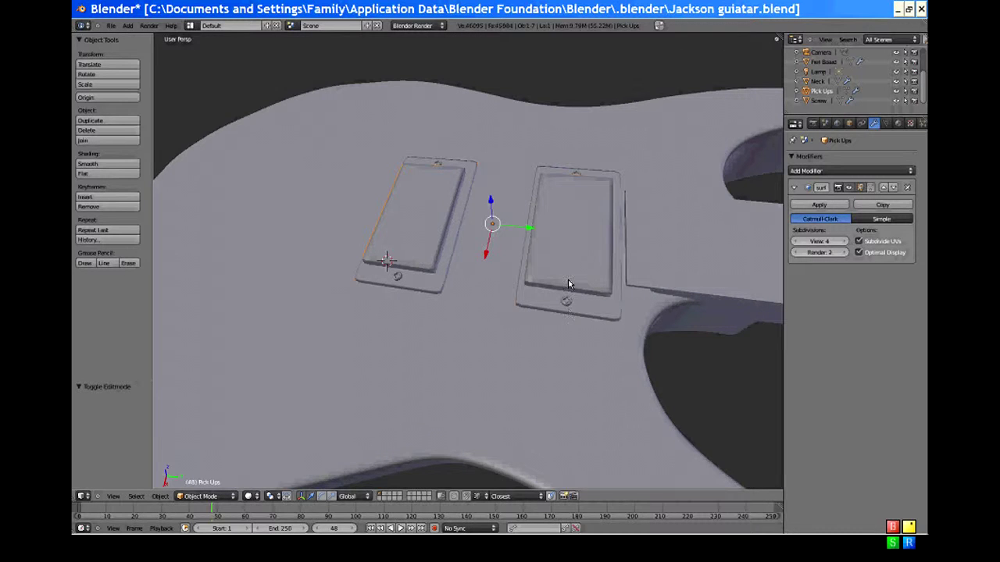
{"action": "middle_click_drag", "start_coordinate": [576, 167], "coordinate": [503, 388]}
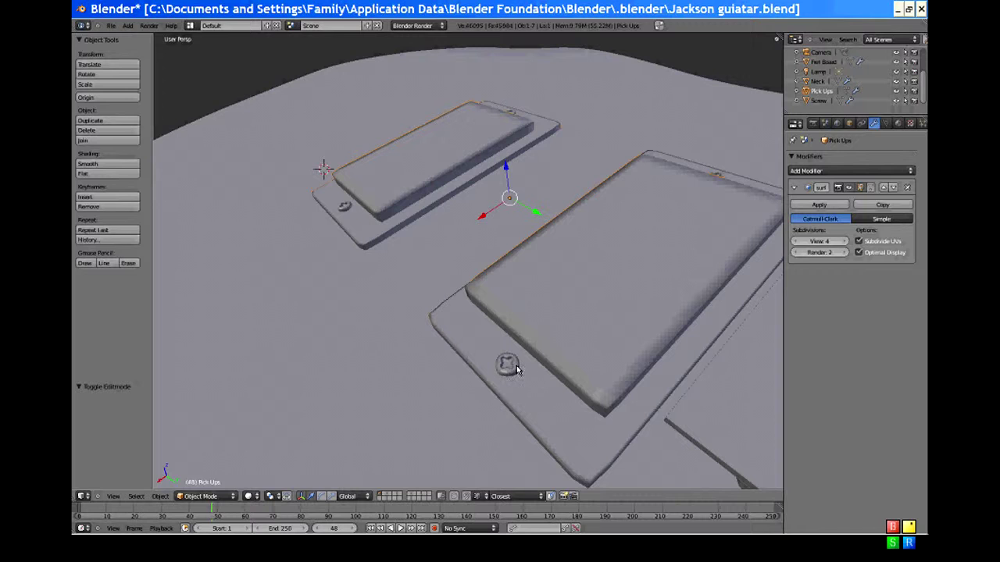
Step: Select the Screw object, open its mesh for editing and frame the original screw head closely
{"action": "right_click", "coordinate": [517, 370]}
{"action": "middle_click_drag", "start_coordinate": [721, 310], "coordinate": [489, 289]}
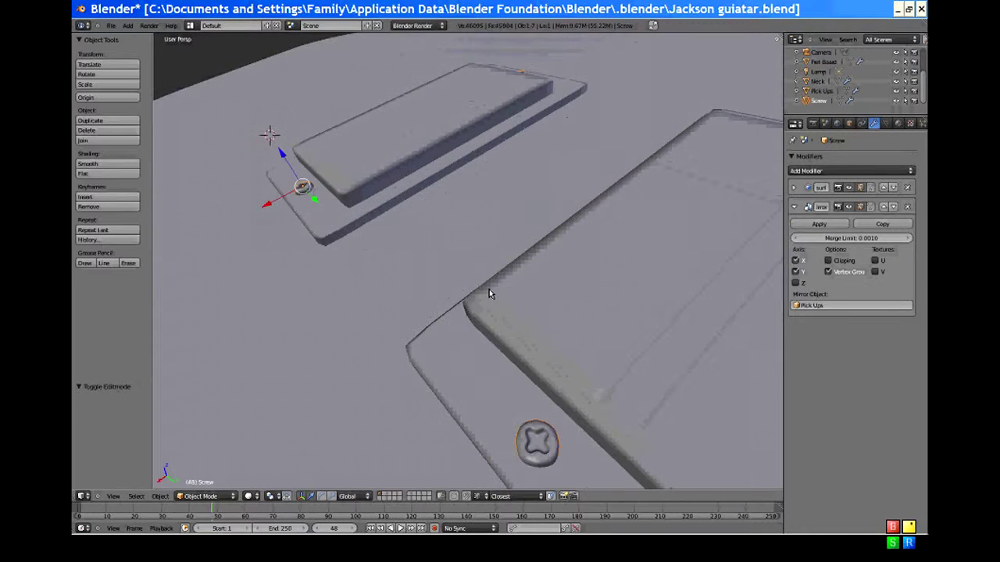
{"action": "scroll", "coordinate": [480, 303], "scroll_direction": "down", "scroll_amount": 1}
{"action": "key", "text": "Tab"}
{"action": "middle_click_drag", "start_coordinate": [417, 306], "coordinate": [536, 336]}
{"action": "scroll", "coordinate": [536, 336], "scroll_direction": "up", "scroll_amount": 3}
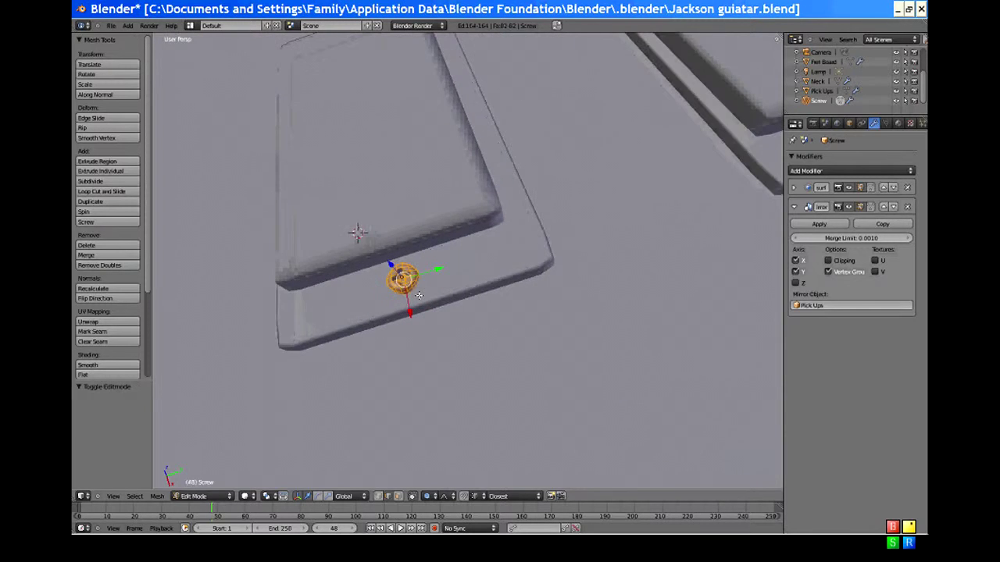
{"action": "key", "text": "KP_Decimal"}
{"action": "middle_click_drag", "start_coordinate": [427, 292], "coordinate": [500, 274]}
{"action": "scroll", "coordinate": [525, 301], "scroll_direction": "up", "scroll_amount": 3}
Step: Select the outer edges outlining the cross recess on the screw head
{"action": "right_click", "coordinate": [478, 282]}
{"action": "right_click", "coordinate": [484, 276], "text": "shift"}
{"action": "right_click", "coordinate": [482, 258]}
{"action": "right_click", "coordinate": [491, 280], "text": "shift"}
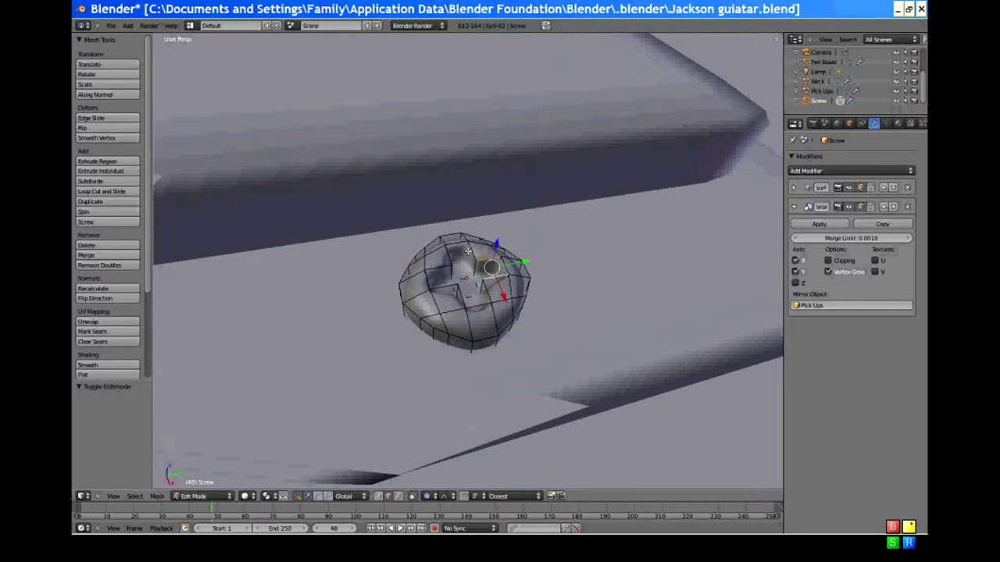
{"action": "right_click", "coordinate": [467, 249], "text": "shift"}
{"action": "right_click", "coordinate": [438, 265], "text": "shift"}
{"action": "right_click", "coordinate": [428, 280], "text": "shift"}
{"action": "right_click", "coordinate": [450, 293], "text": "shift"}
{"action": "right_click", "coordinate": [443, 291], "text": "shift"}
Step: Crease the selected outline of the cross recess by 1.000
{"action": "middle_click_drag", "start_coordinate": [490, 298], "coordinate": [553, 290]}
{"action": "key", "text": "ctrl+e"}
{"action": "left_click", "coordinate": [553, 290]}
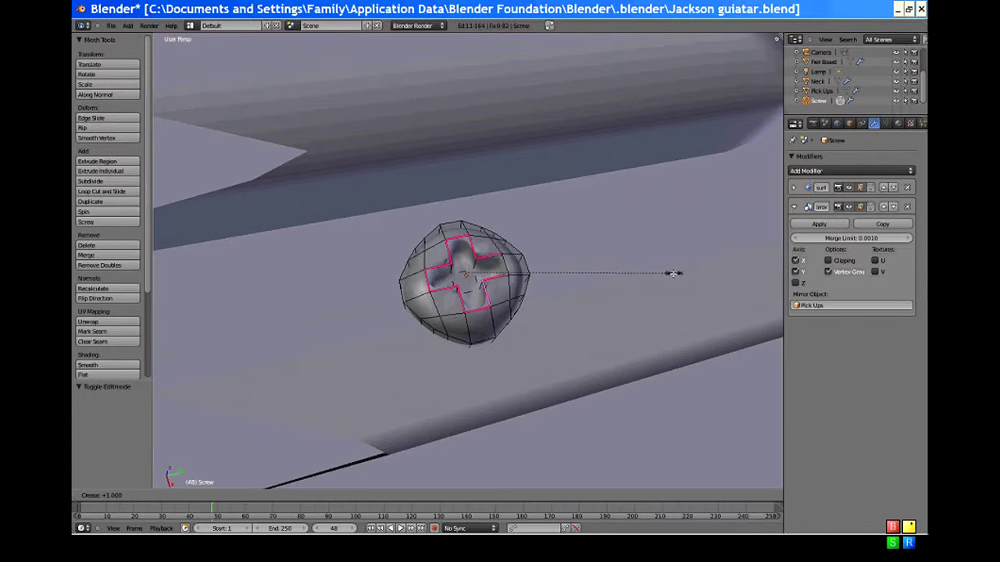
{"action": "left_click", "coordinate": [642, 279]}
Step: Extend the edge selection to the inner corners and walls of the cross recess
{"action": "middle_click_drag", "start_coordinate": [504, 277], "coordinate": [464, 276]}
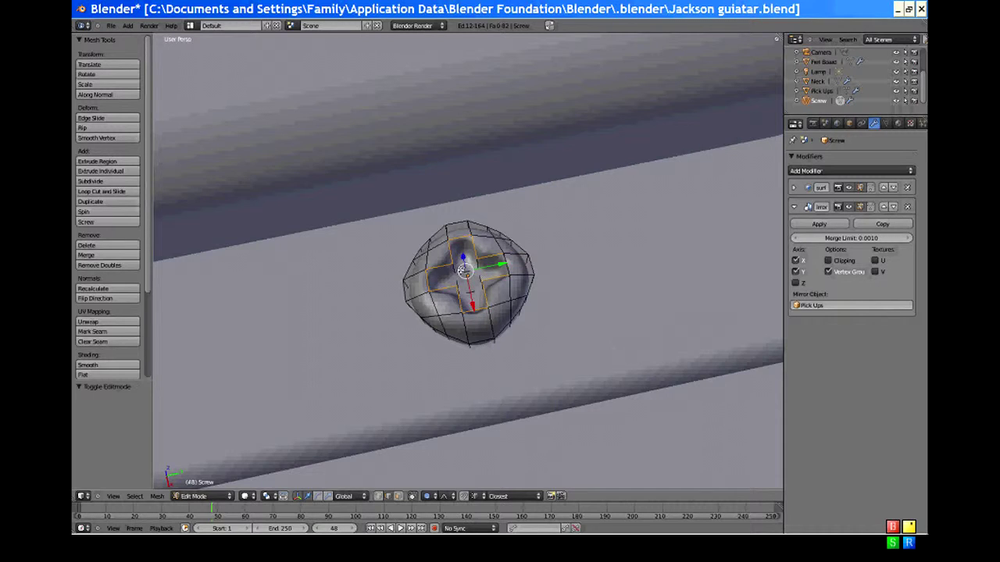
{"action": "middle_click_drag", "start_coordinate": [461, 270], "coordinate": [440, 266]}
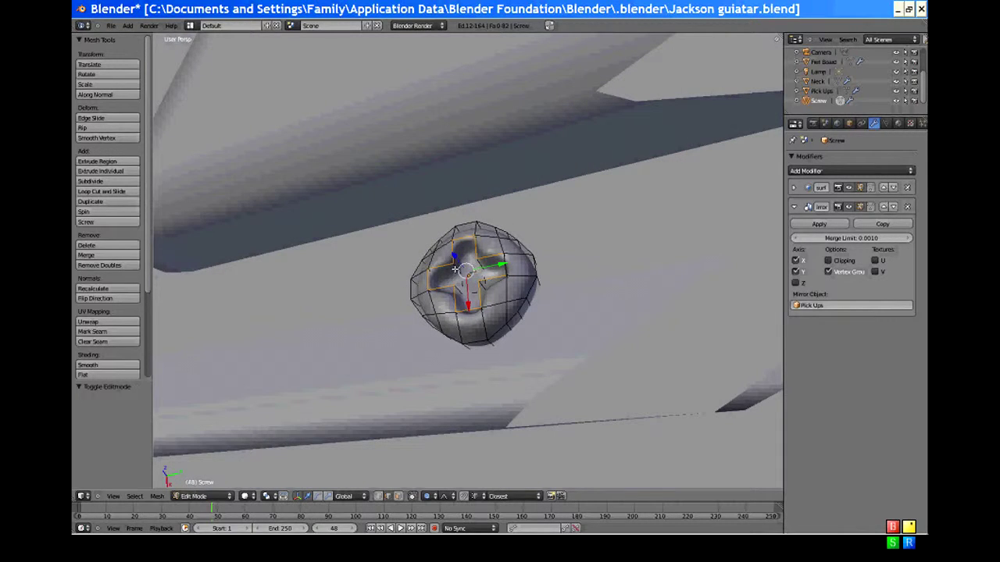
{"action": "middle_click_drag", "start_coordinate": [663, 261], "coordinate": [673, 257]}
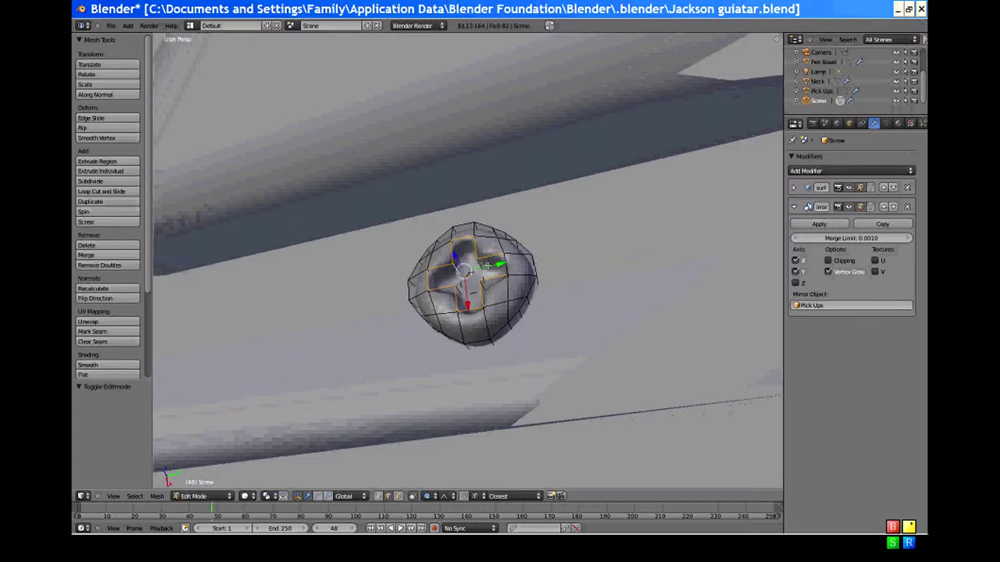
{"action": "middle_click_drag", "start_coordinate": [487, 266], "coordinate": [498, 291]}
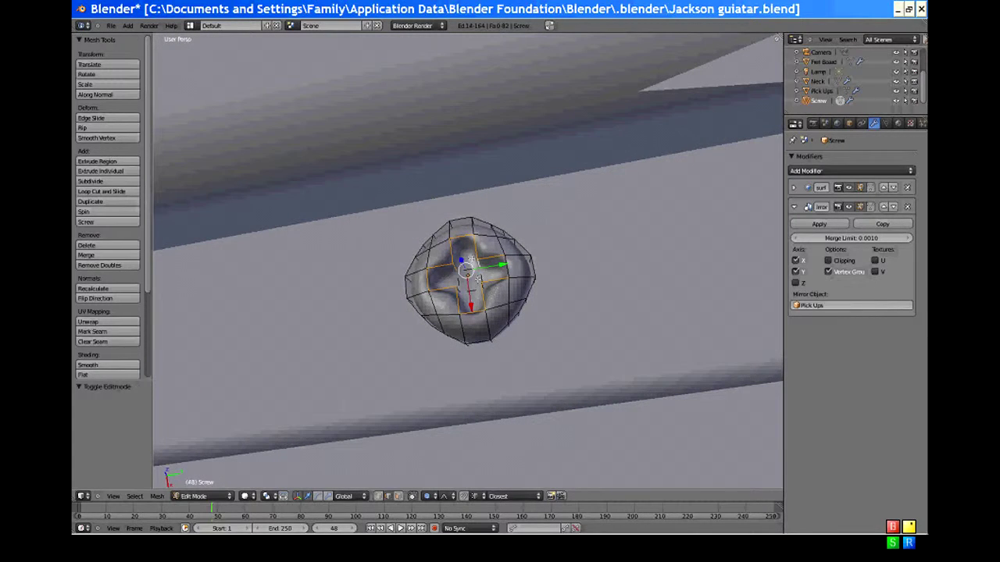
{"action": "left_click", "coordinate": [449, 287]}
{"action": "right_click", "coordinate": [451, 287]}
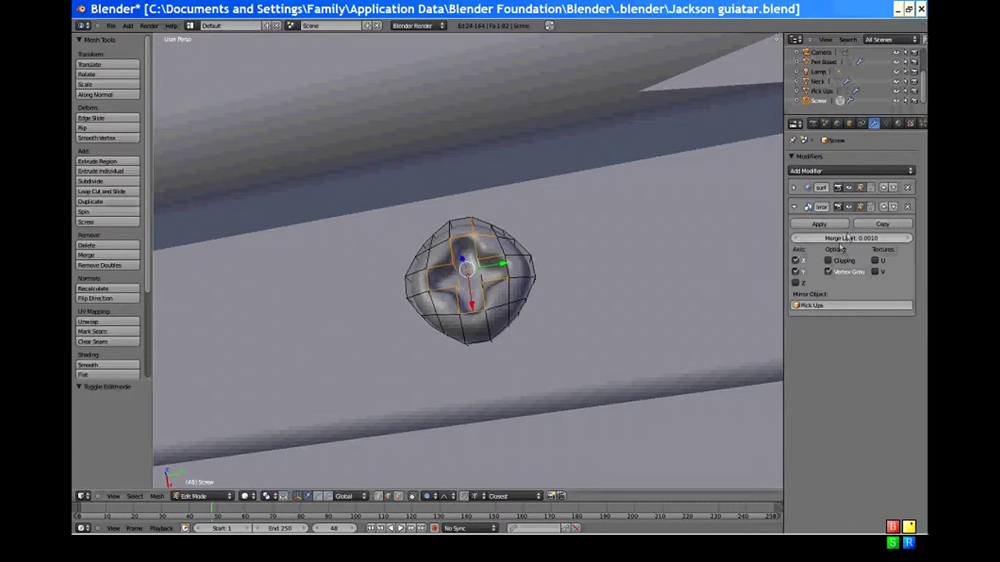
Step: Hide the Subdivision Surface preview and select all wall and floor faces of the cross recess
{"action": "left_click", "coordinate": [850, 188]}
{"action": "mouse_move", "coordinate": [474, 252]}
{"action": "middle_mouse_down"}
{"action": "mouse_move", "coordinate": [485, 286]}
{"action": "mouse_move", "coordinate": [472, 235]}
{"action": "mouse_move", "coordinate": [471, 247]}
{"action": "middle_mouse_up"}
{"action": "right_click", "coordinate": [470, 261]}
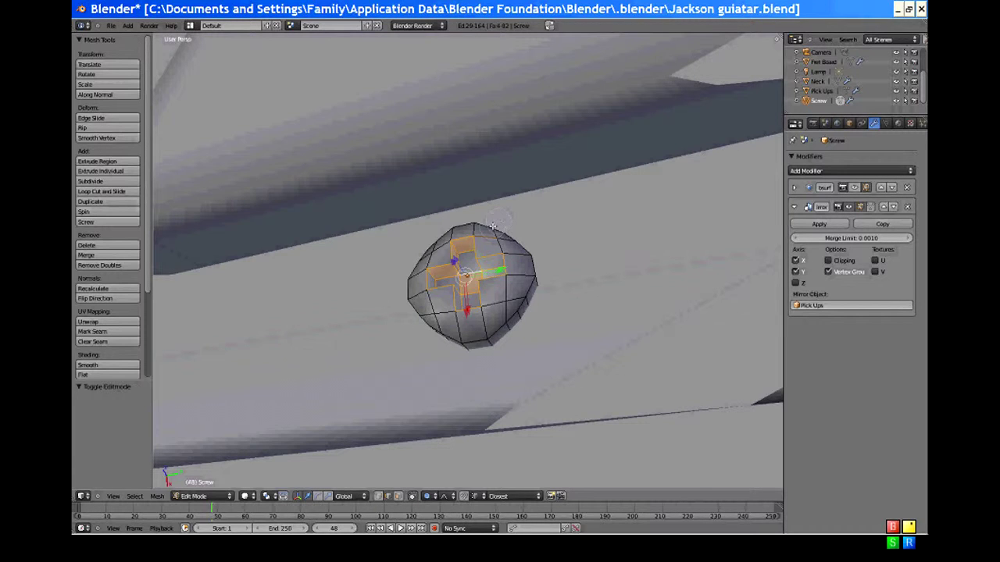
{"action": "middle_click_drag", "start_coordinate": [492, 226], "coordinate": [469, 316]}
{"action": "mouse_move", "coordinate": [479, 286]}
{"action": "left_mouse_down"}
{"action": "mouse_move", "coordinate": [478, 297]}
{"action": "mouse_move", "coordinate": [462, 269]}
{"action": "mouse_move", "coordinate": [485, 274]}
{"action": "left_mouse_up"}
{"action": "middle_click_drag", "start_coordinate": [484, 289], "coordinate": [446, 307]}
{"action": "right_click", "coordinate": [440, 271], "text": "shift"}
{"action": "middle_click_drag", "start_coordinate": [440, 271], "coordinate": [525, 221]}
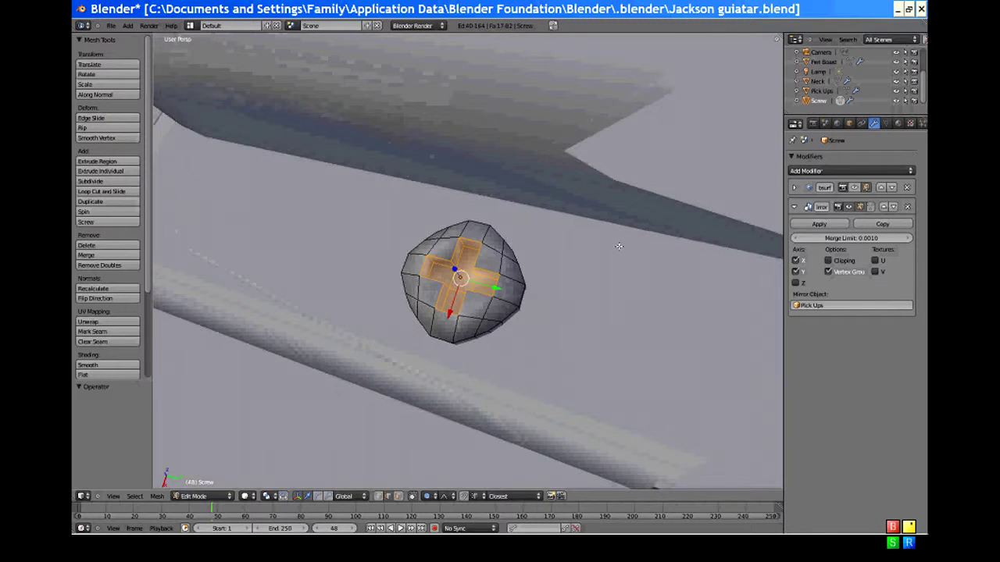
Step: Restore the subdivision preview, crease all selected recess edges by about 0.7 and return to Object Mode
{"action": "left_click", "coordinate": [865, 189]}
{"action": "middle_click_drag", "start_coordinate": [543, 263], "coordinate": [571, 236]}
{"action": "key", "text": "ctrl+e"}
{"action": "left_click", "coordinate": [570, 236]}
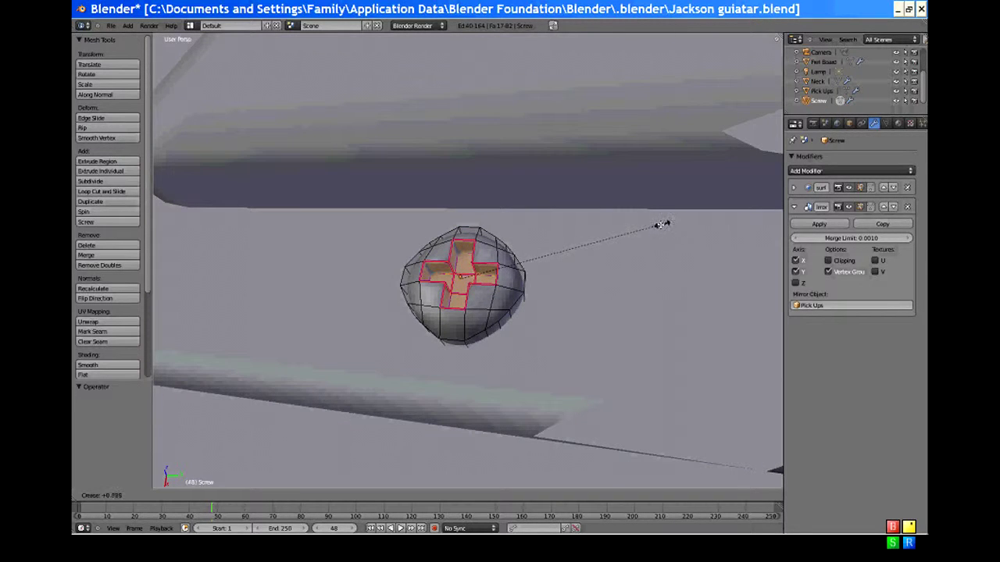
{"action": "left_click", "coordinate": [648, 228]}
{"action": "key", "text": "Tab"}
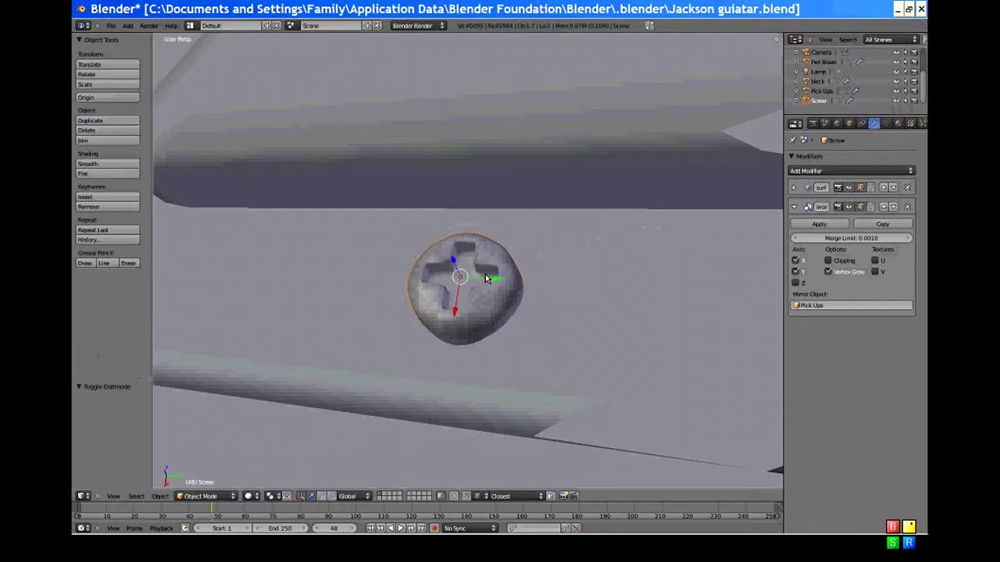
Step: Enter Edit Mode on the screw, switch to face selection and disable proportional editing
{"action": "middle_click_drag", "start_coordinate": [485, 274], "coordinate": [422, 284]}
{"action": "key", "text": "Tab"}
{"action": "right_click", "coordinate": [429, 282]}
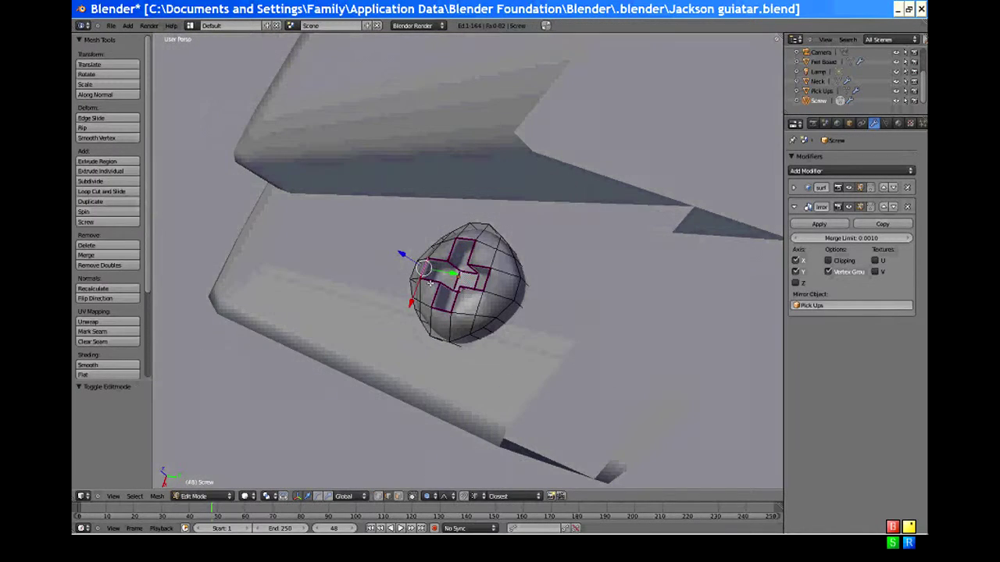
{"action": "left_click", "coordinate": [400, 497]}
{"action": "left_click", "coordinate": [426, 497]}
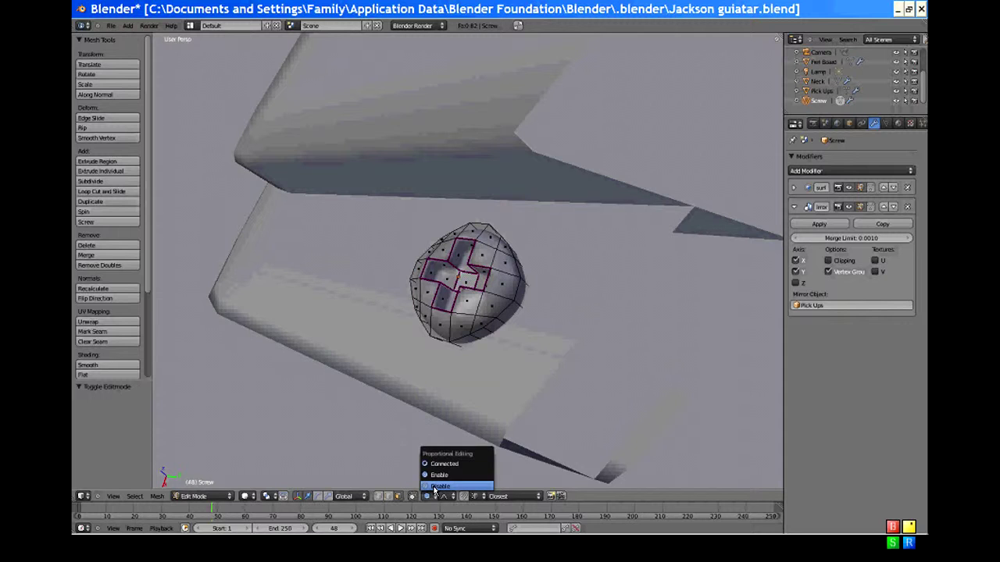
{"action": "left_click", "coordinate": [452, 485]}
Step: Select the two end walls of the recess arm running along Y and scale them by 0.548 along X
{"action": "right_click", "coordinate": [434, 271]}
{"action": "middle_click_drag", "start_coordinate": [434, 271], "coordinate": [496, 240]}
{"action": "middle_click_drag", "start_coordinate": [477, 306], "coordinate": [578, 341]}
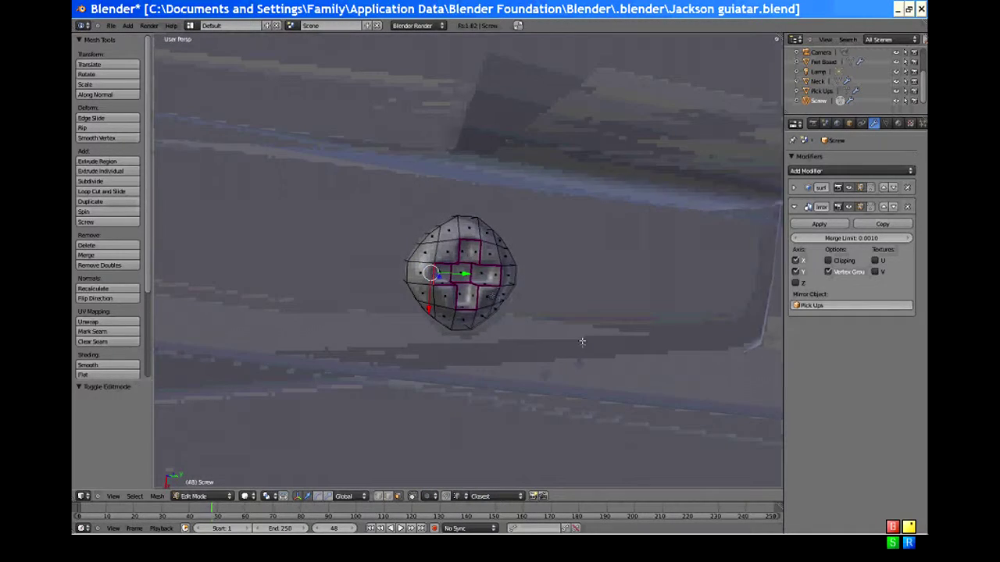
{"action": "middle_click_drag", "start_coordinate": [492, 345], "coordinate": [562, 236]}
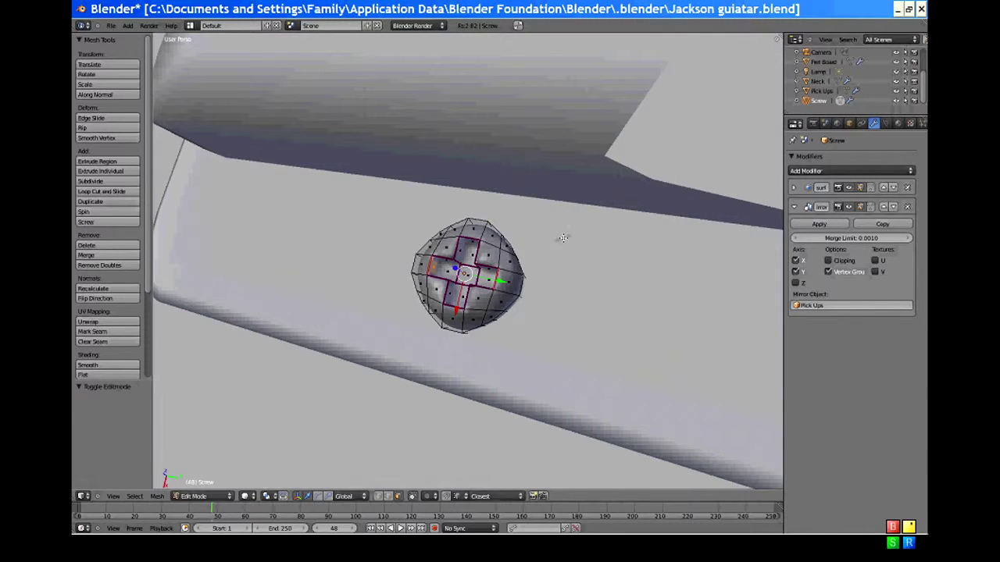
{"action": "key", "text": "s"}
{"action": "key", "text": "x"}
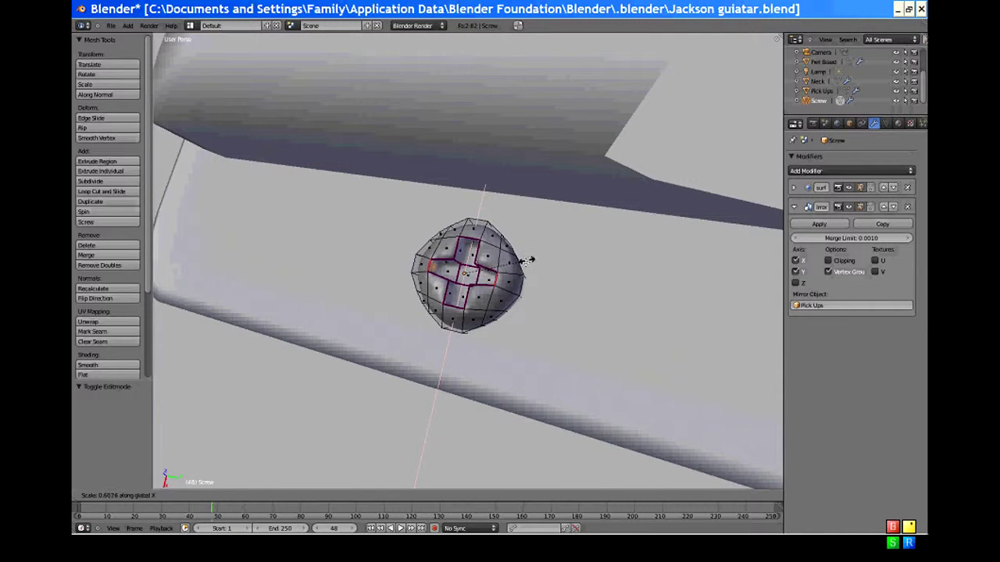
{"action": "left_click", "coordinate": [520, 264]}
Step: Select the two end walls of the recess arm running along X and narrow them along Y
{"action": "middle_click_drag", "start_coordinate": [450, 245], "coordinate": [471, 244]}
{"action": "right_click", "coordinate": [477, 241]}
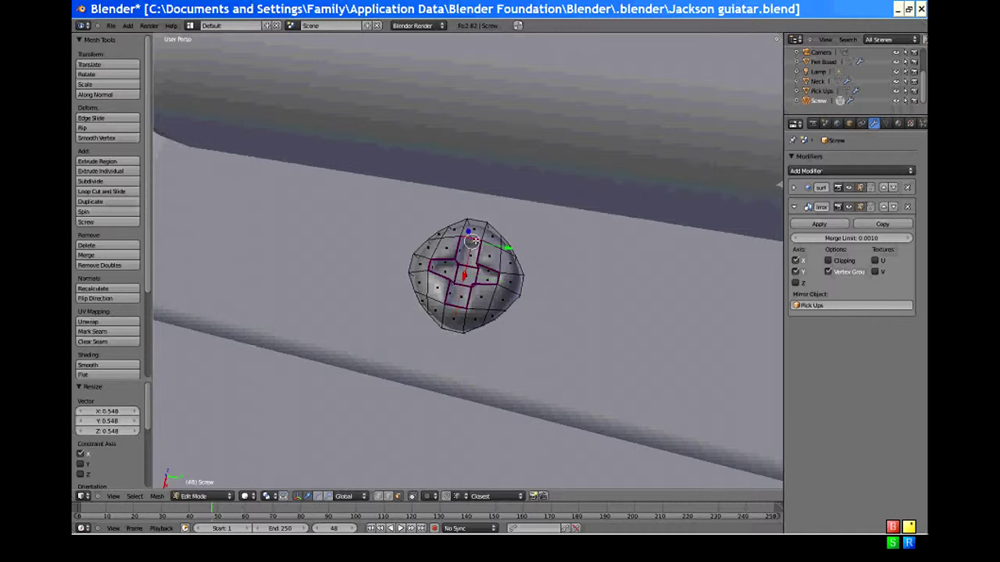
{"action": "middle_click_drag", "start_coordinate": [499, 285], "coordinate": [455, 348]}
{"action": "right_click", "coordinate": [447, 299], "text": "shift"}
{"action": "middle_click_drag", "start_coordinate": [477, 301], "coordinate": [551, 268]}
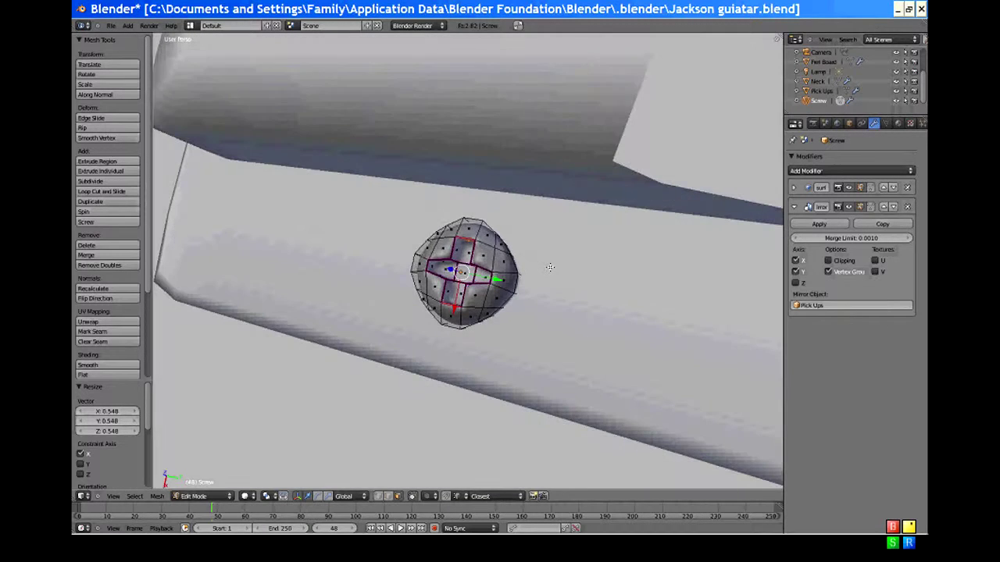
{"action": "key", "text": "s"}
{"action": "key", "text": "x"}
{"action": "key", "text": "x"}
{"action": "key", "text": "x"}
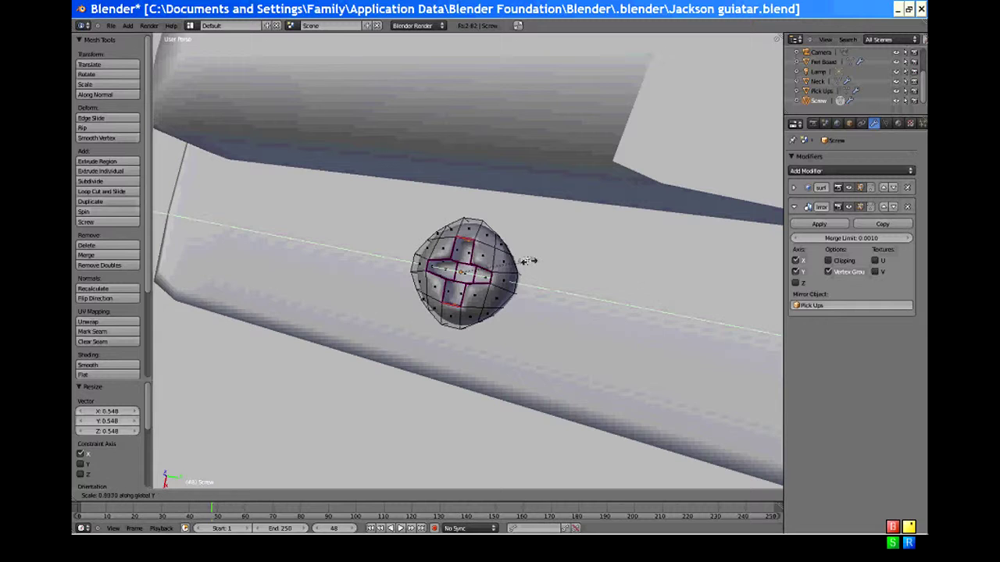
{"action": "left_click", "coordinate": [499, 258]}
Step: Return to Object Mode and set the screw's Subdivision Surface levels to View 1 and Render 3
{"action": "key", "text": "Tab"}
{"action": "middle_click_drag", "start_coordinate": [494, 270], "coordinate": [462, 289]}
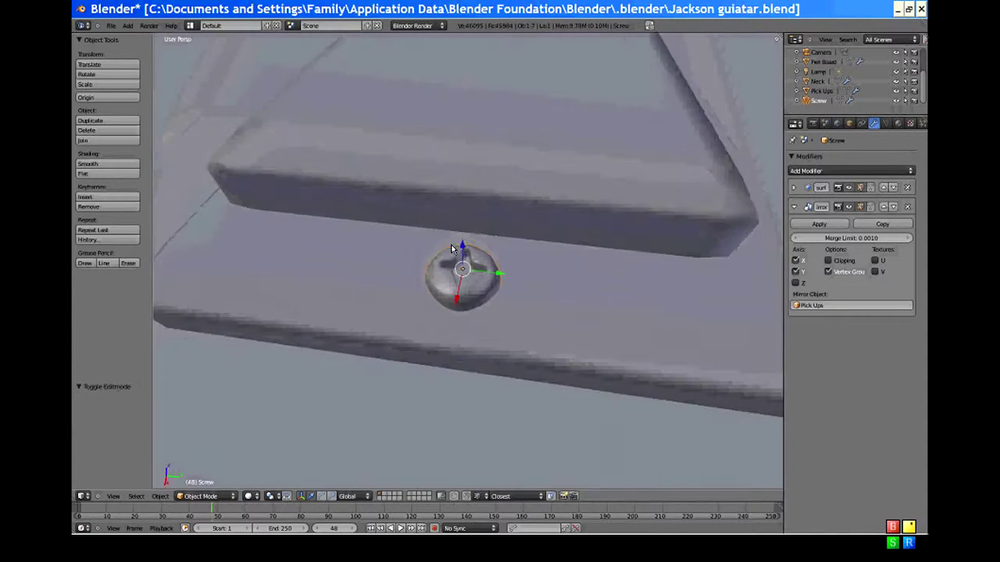
{"action": "left_click", "coordinate": [794, 188]}
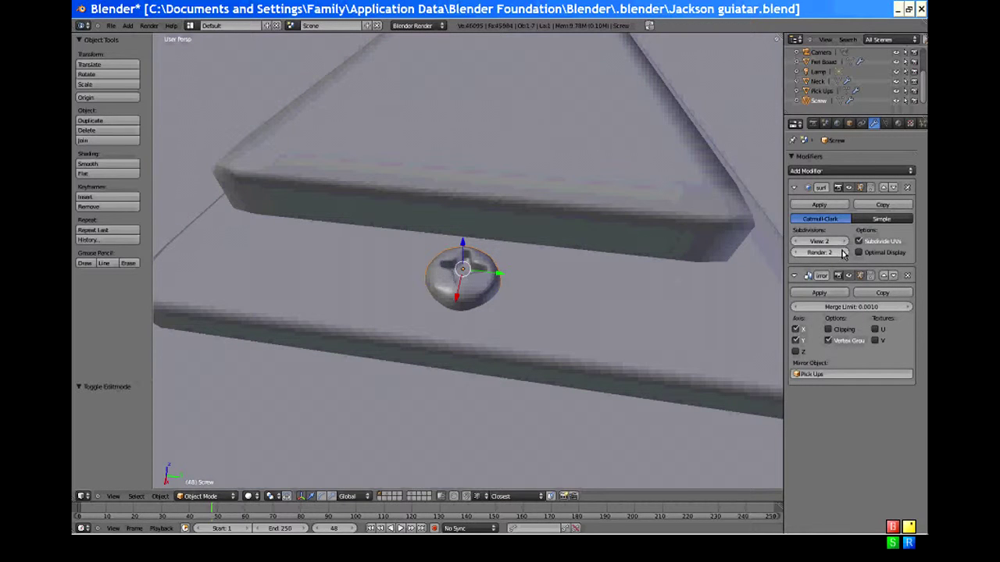
{"action": "left_click", "coordinate": [796, 242]}
Step: Examine the mirrored screws on both pickups from a distance and up close
{"action": "middle_click_drag", "start_coordinate": [438, 208], "coordinate": [432, 343]}
{"action": "scroll", "coordinate": [398, 259], "scroll_direction": "down", "scroll_amount": 10}
{"action": "scroll", "coordinate": [497, 282], "scroll_direction": "down", "scroll_amount": 5}
{"action": "middle_click_drag", "start_coordinate": [498, 281], "coordinate": [413, 179]}
{"action": "scroll", "coordinate": [482, 354], "scroll_direction": "down", "scroll_amount": 4}
{"action": "scroll", "coordinate": [366, 190], "scroll_direction": "up", "scroll_amount": 3}
{"action": "scroll", "coordinate": [386, 330], "scroll_direction": "up", "scroll_amount": 3}
{"action": "middle_click_drag", "start_coordinate": [386, 330], "coordinate": [515, 289]}
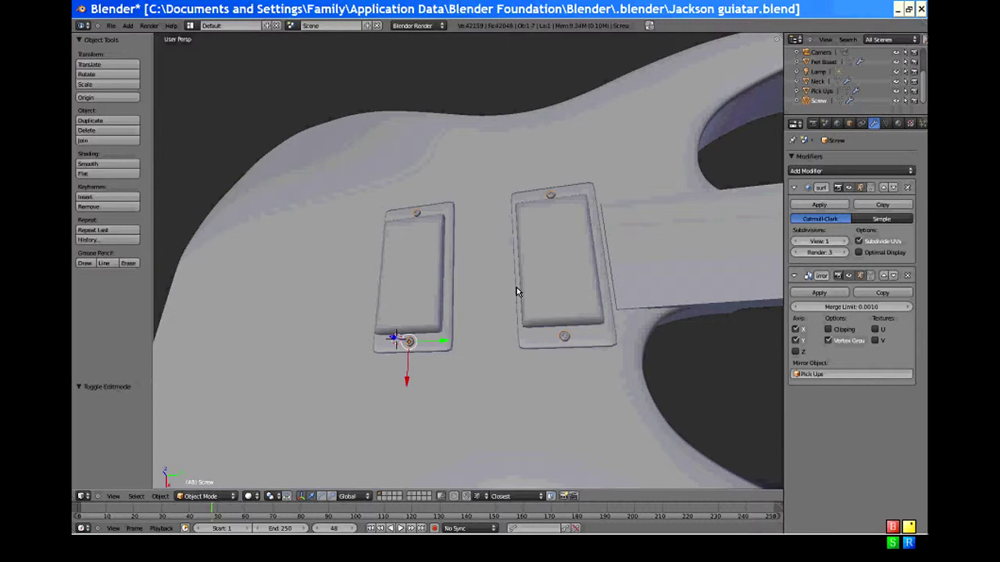
{"action": "middle_click_drag", "start_coordinate": [422, 320], "coordinate": [357, 358]}
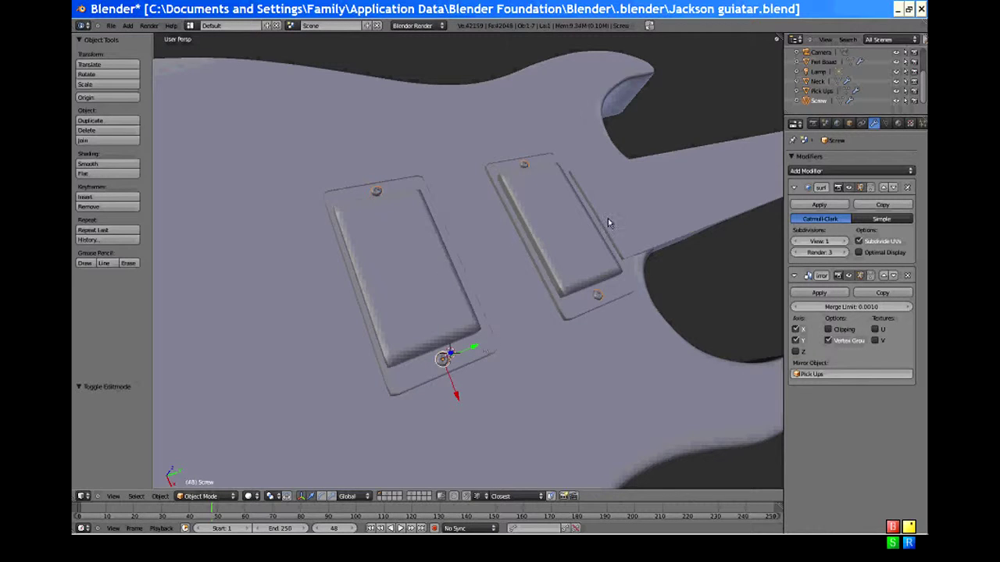
{"action": "middle_click_drag", "start_coordinate": [424, 312], "coordinate": [383, 408]}
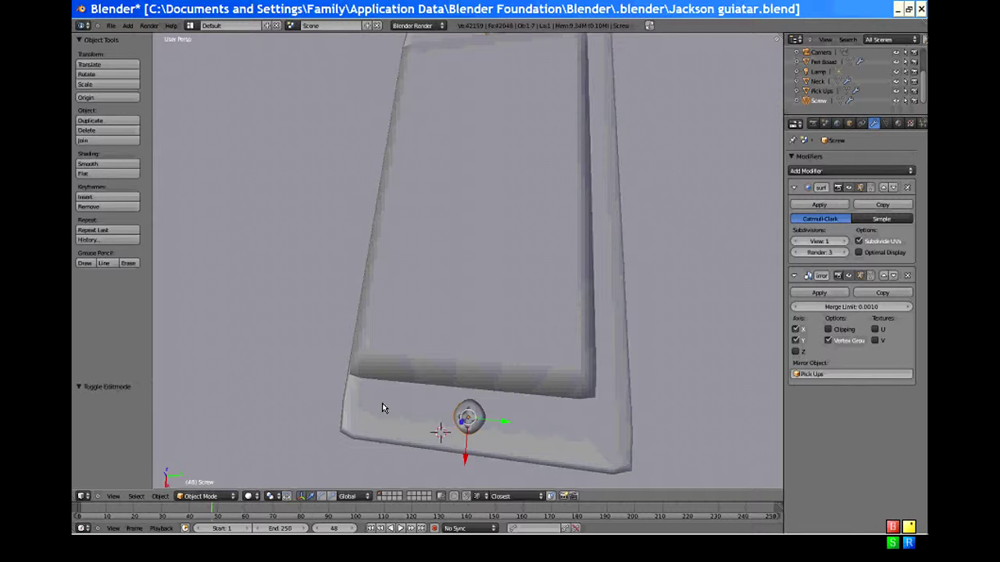
{"action": "middle_click_drag", "start_coordinate": [382, 407], "coordinate": [422, 356]}
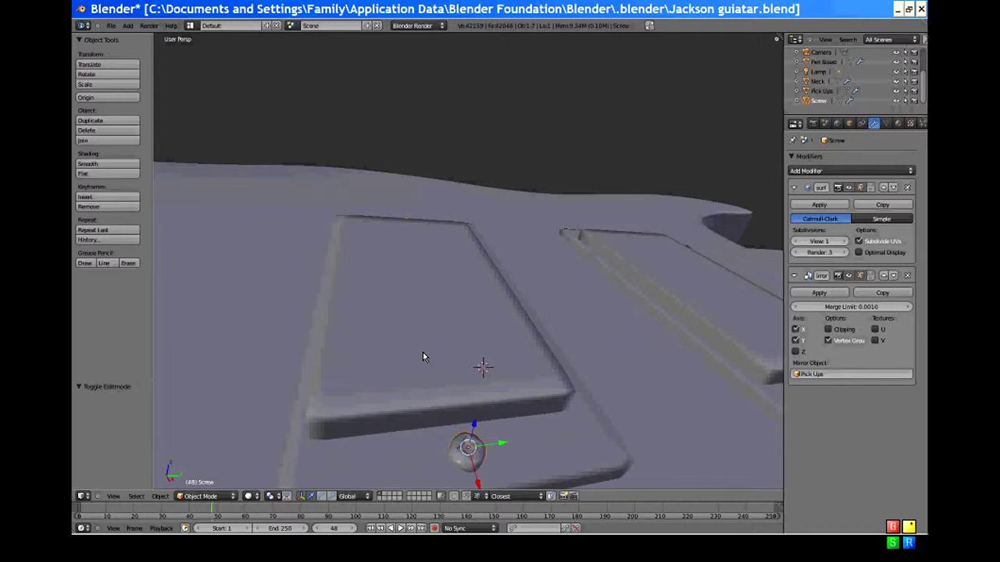
Step: Duplicate the screw, move the copy -0.121 along Y and remove its Mirror modifier
{"action": "middle_click_drag", "start_coordinate": [506, 413], "coordinate": [479, 397]}
{"action": "key", "text": "shift+d"}
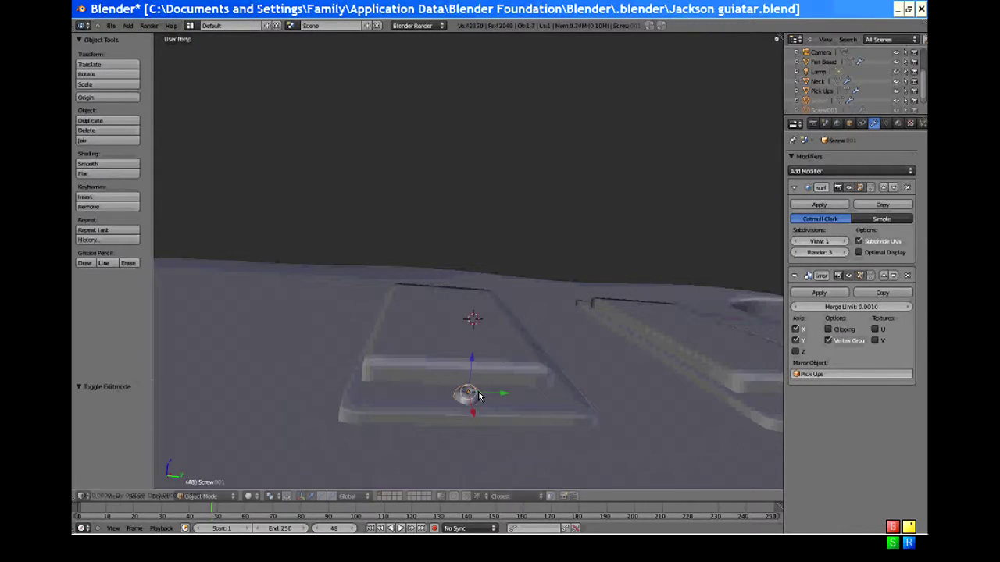
{"action": "key", "text": "y"}
{"action": "left_click", "coordinate": [397, 394]}
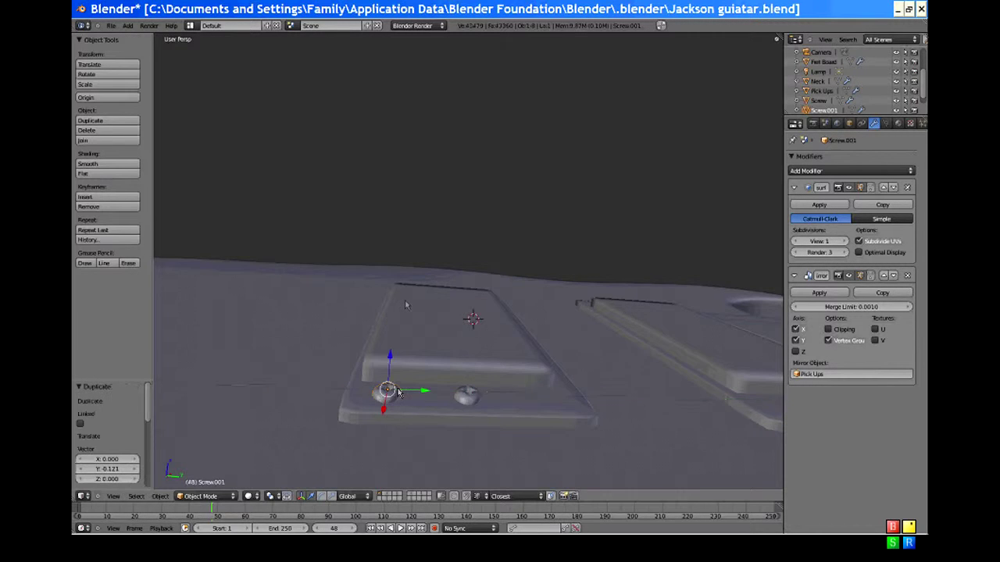
{"action": "middle_click_drag", "start_coordinate": [404, 302], "coordinate": [460, 421]}
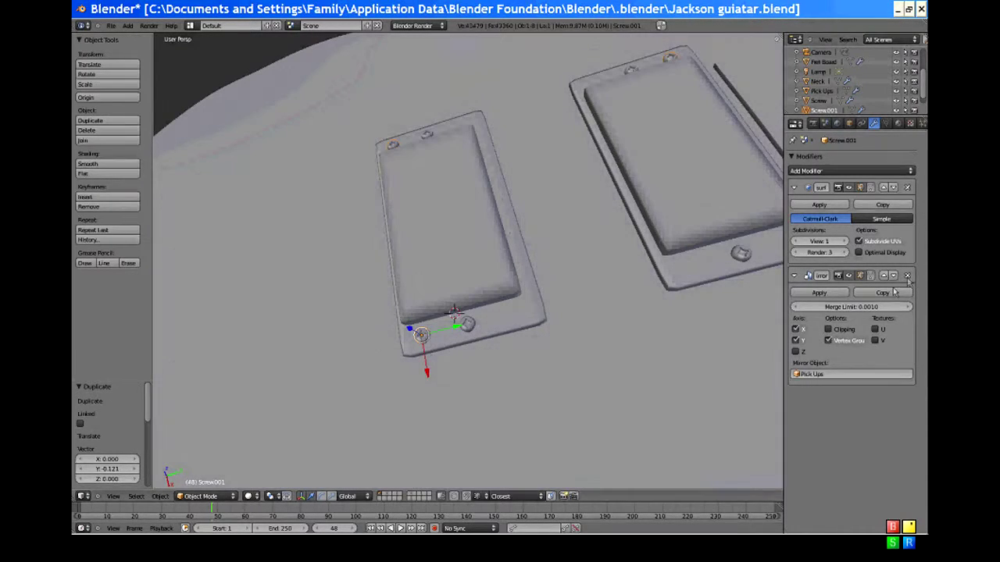
{"action": "left_click", "coordinate": [908, 275]}
Step: Enter Edit Mode on the duplicated screw and delete the loop of faces around its side
{"action": "scroll", "coordinate": [413, 244], "scroll_direction": "up", "scroll_amount": 3}
{"action": "middle_click_drag", "start_coordinate": [412, 244], "coordinate": [435, 203]}
{"action": "scroll", "coordinate": [435, 205], "scroll_direction": "up", "scroll_amount": 2}
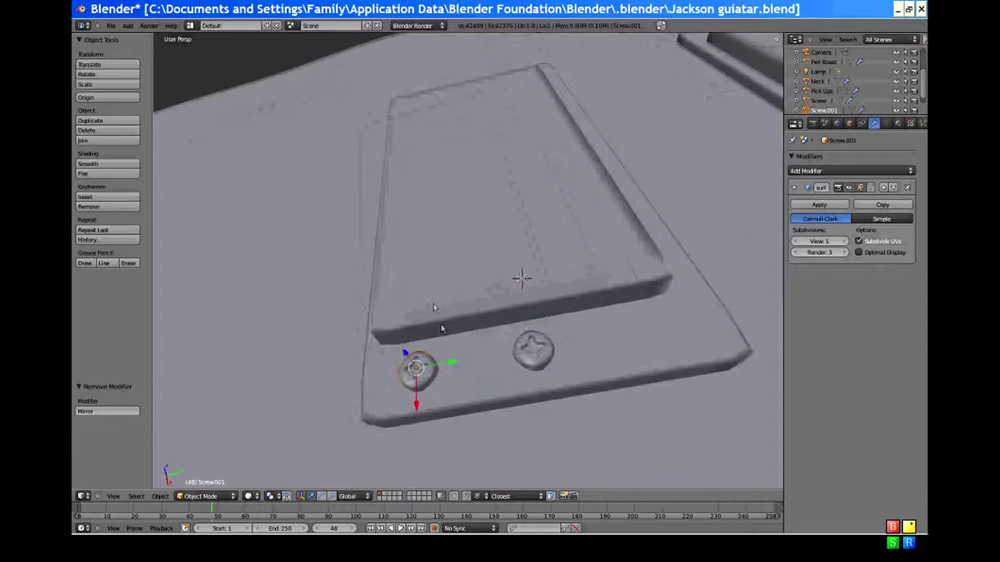
{"action": "middle_click_drag", "start_coordinate": [442, 328], "coordinate": [437, 269]}
{"action": "left_click", "coordinate": [200, 495]}
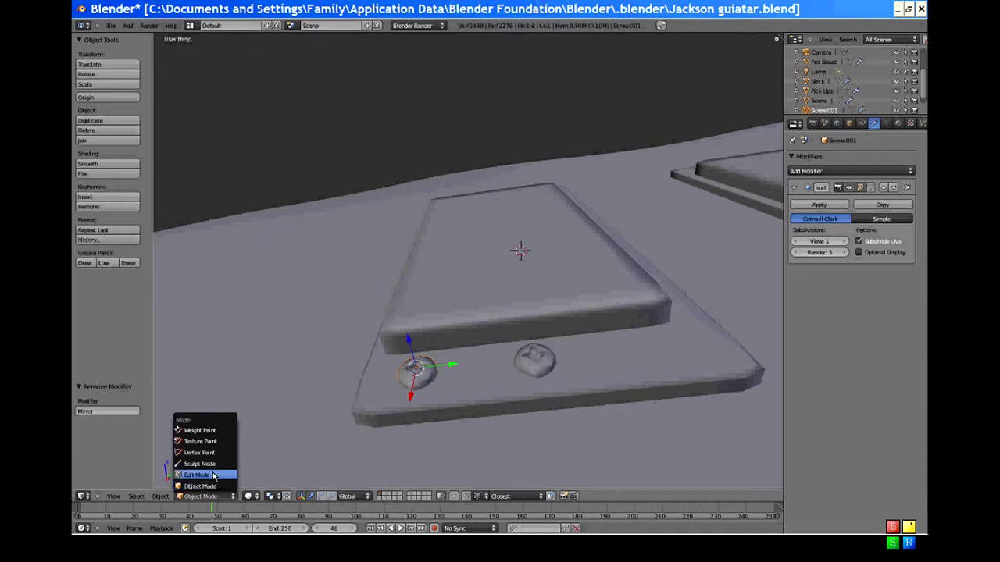
{"action": "left_click", "coordinate": [199, 474]}
{"action": "middle_click_drag", "start_coordinate": [220, 467], "coordinate": [443, 390]}
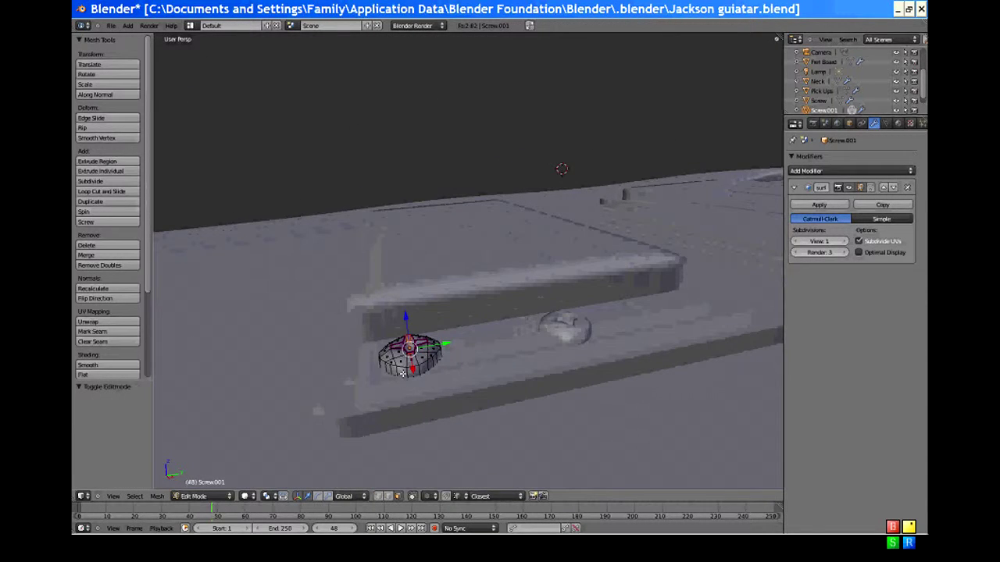
{"action": "right_click", "coordinate": [402, 373], "text": "alt"}
{"action": "key", "text": "x"}
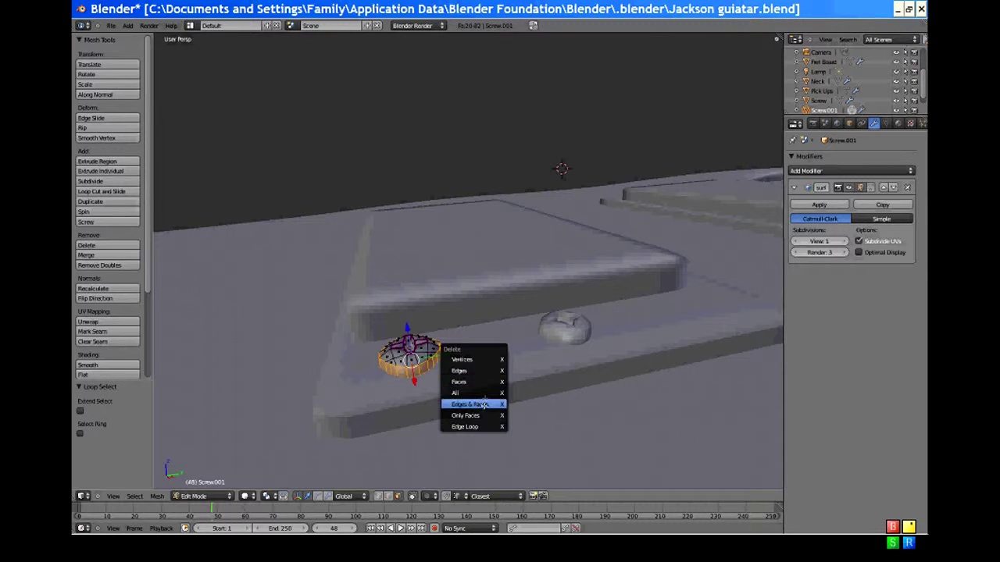
{"action": "left_click", "coordinate": [474, 382]}
Step: Select all outer faces of the duplicated screw's dome around the recess and scale them along Z
{"action": "middle_click_drag", "start_coordinate": [472, 383], "coordinate": [428, 357]}
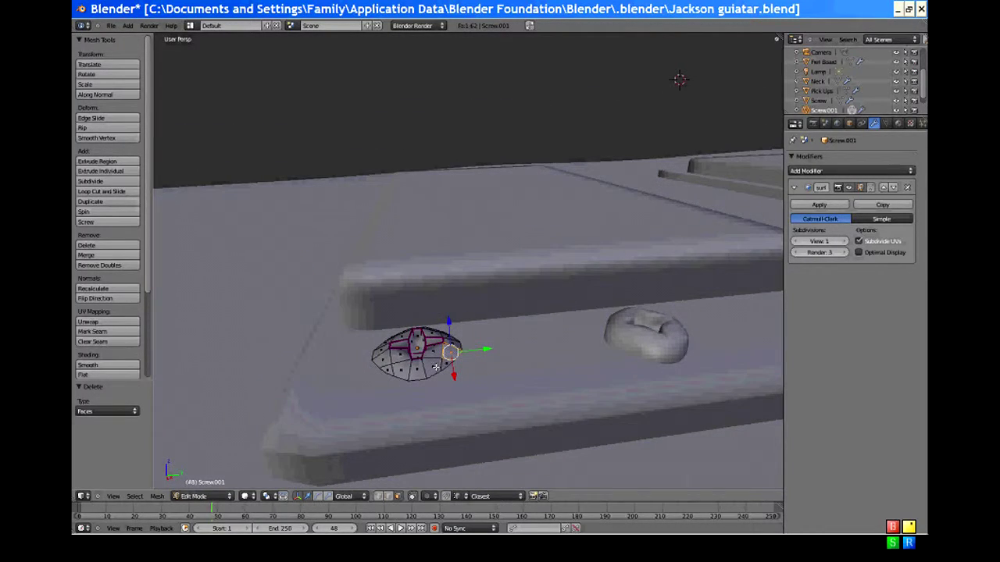
{"action": "right_click", "coordinate": [437, 367]}
{"action": "right_click", "coordinate": [414, 371], "text": "alt"}
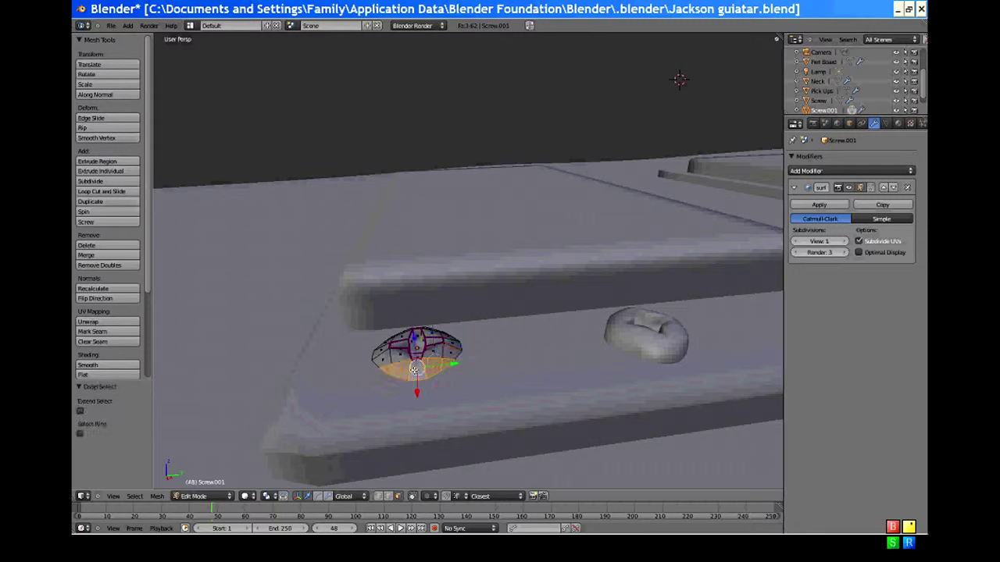
{"action": "middle_click_drag", "start_coordinate": [453, 356], "coordinate": [500, 441]}
{"action": "scroll", "coordinate": [469, 399], "scroll_direction": "up", "scroll_amount": 2}
{"action": "right_click", "coordinate": [411, 338], "text": "alt"}
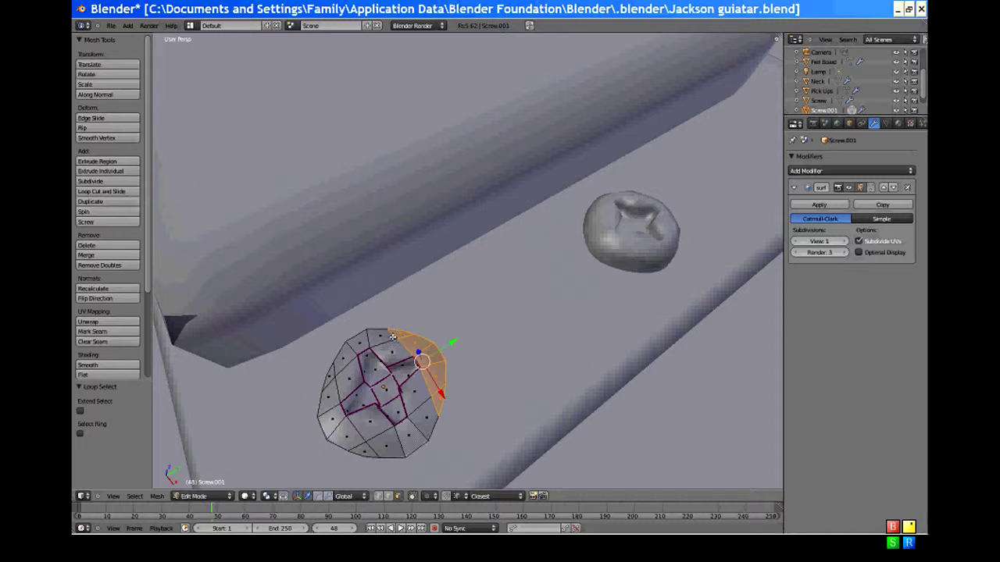
{"action": "right_click", "coordinate": [423, 448], "text": "alt+shift"}
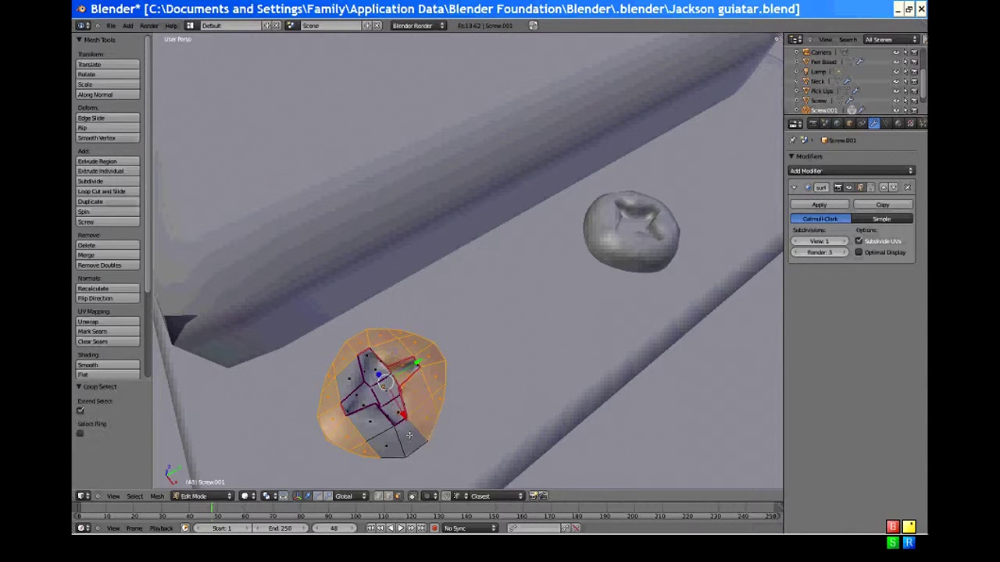
{"action": "right_click", "coordinate": [417, 429], "text": "alt+shift"}
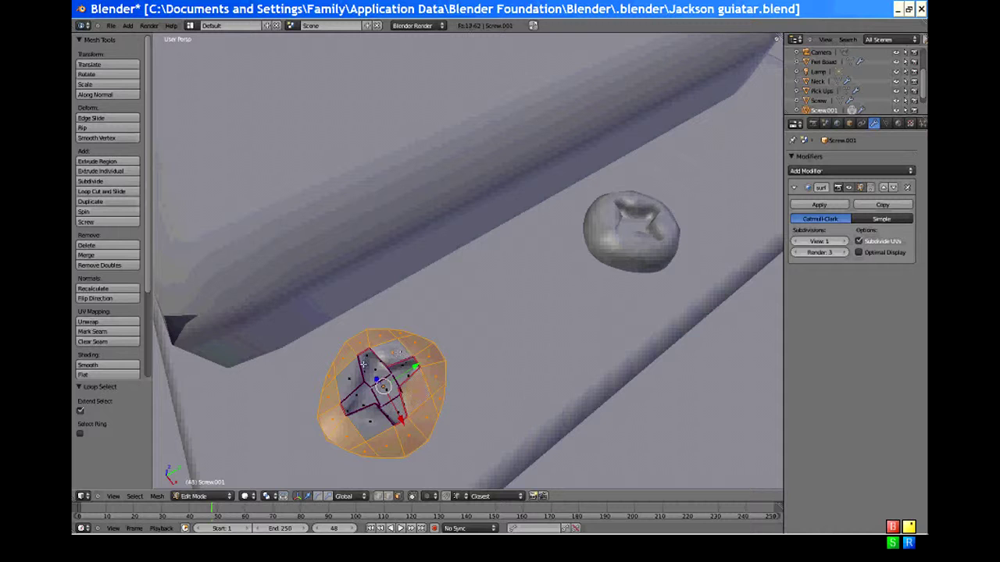
{"action": "middle_click_drag", "start_coordinate": [421, 400], "coordinate": [430, 371]}
{"action": "key", "text": "s"}
{"action": "key", "text": "z"}
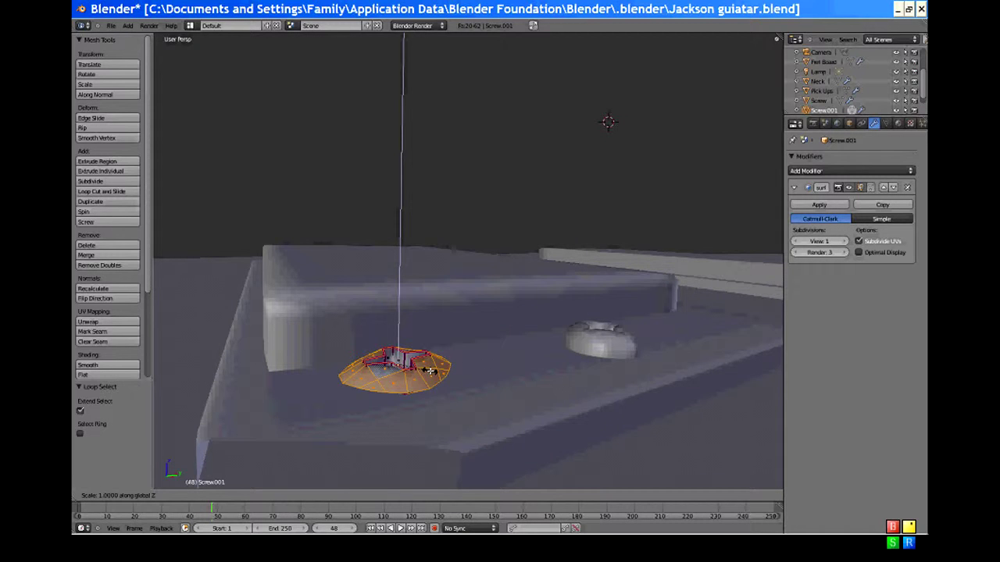
{"action": "key", "text": "Return"}
Step: Select the duplicated screw's entire mesh and move it -0.009 along Z
{"action": "middle_click_drag", "start_coordinate": [446, 349], "coordinate": [438, 329]}
{"action": "key", "text": "a"}
{"action": "key", "text": "a"}
{"action": "key", "text": "g"}
{"action": "key", "text": "z"}
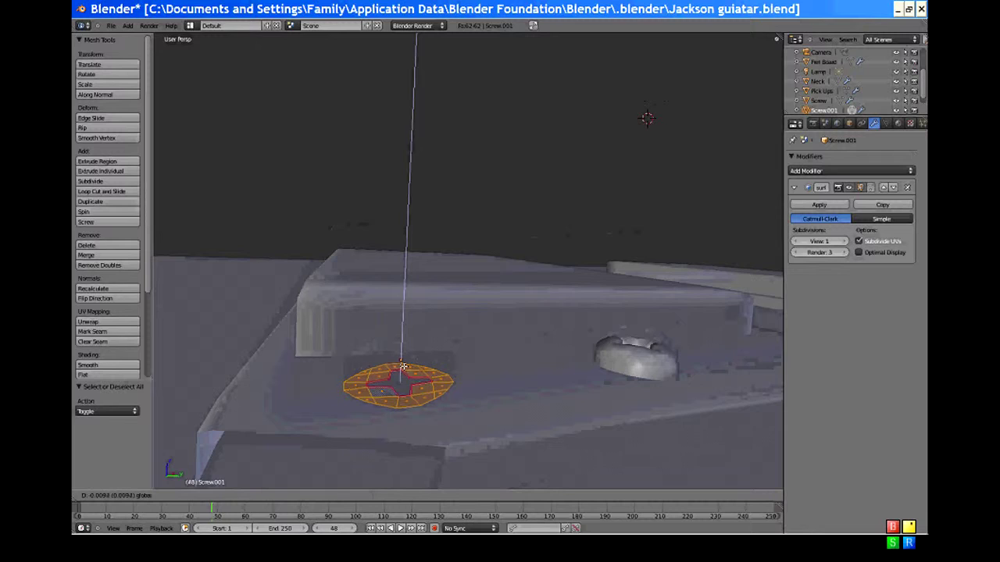
{"action": "left_click", "coordinate": [404, 365]}
{"action": "middle_click_drag", "start_coordinate": [404, 365], "coordinate": [413, 468]}
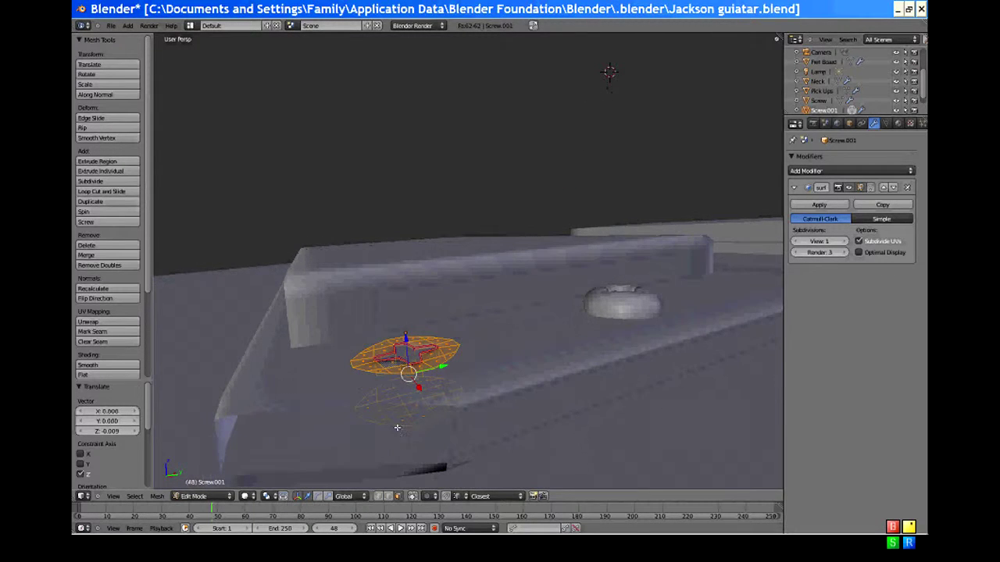
Step: Select the disconnected lower part of the duplicated screw and delete its faces
{"action": "key", "text": "l"}
{"action": "key", "text": "x"}
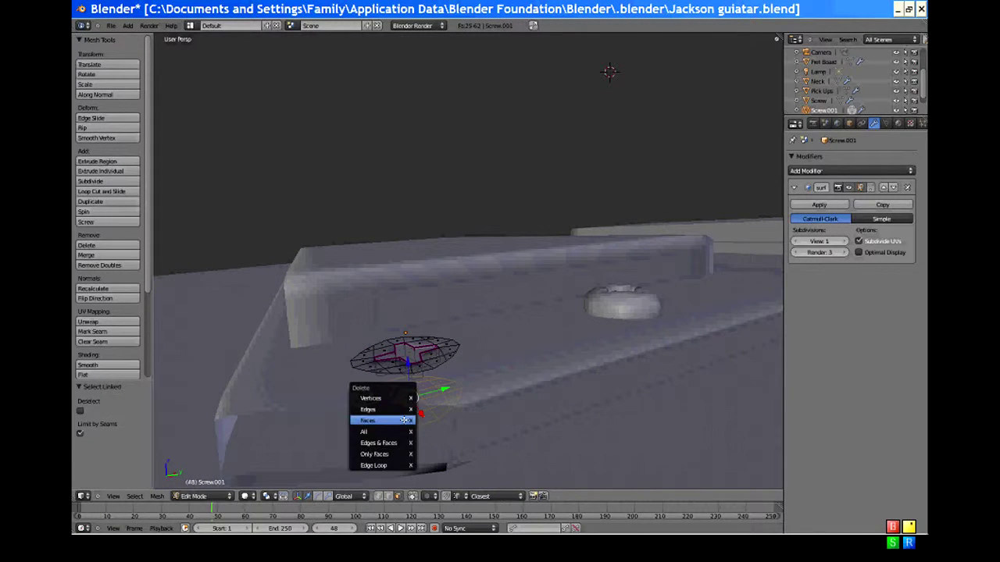
{"action": "left_click", "coordinate": [380, 416]}
Step: Extrude the dome's outer edge loop -0.002 along Z and scale the extruded rim slightly inward
{"action": "middle_click_drag", "start_coordinate": [404, 417], "coordinate": [396, 502]}
{"action": "left_click", "coordinate": [388, 497]}
{"action": "right_click", "coordinate": [456, 383], "text": "alt"}
{"action": "middle_click_drag", "start_coordinate": [456, 384], "coordinate": [470, 351]}
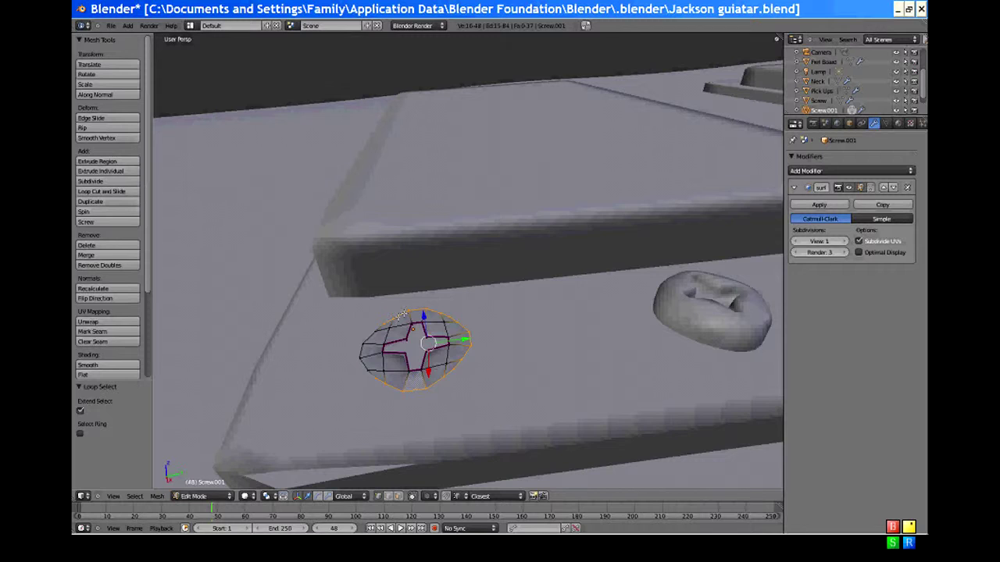
{"action": "middle_click_drag", "start_coordinate": [357, 348], "coordinate": [467, 295]}
{"action": "key", "text": "e"}
{"action": "key", "text": "z"}
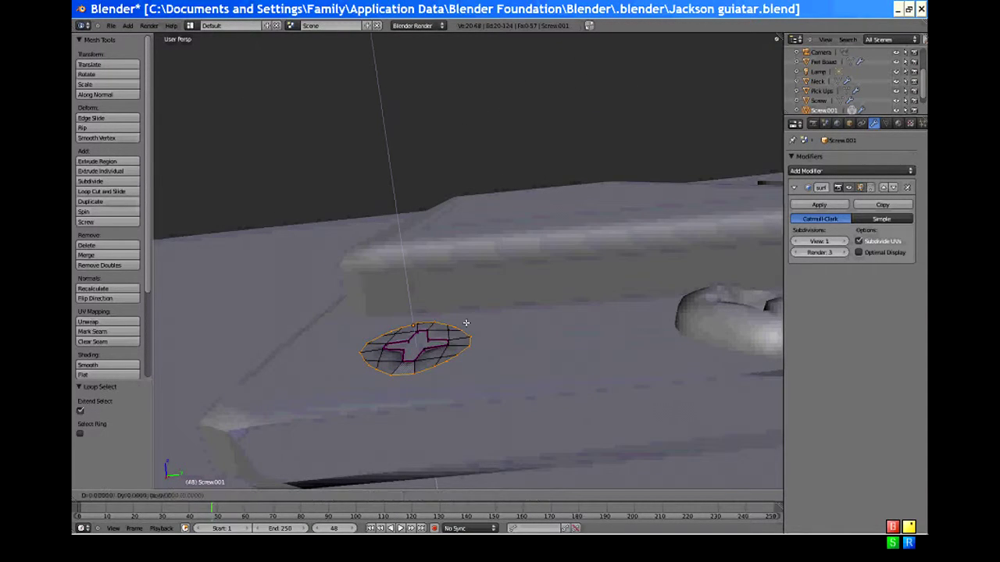
{"action": "left_click", "coordinate": [467, 328]}
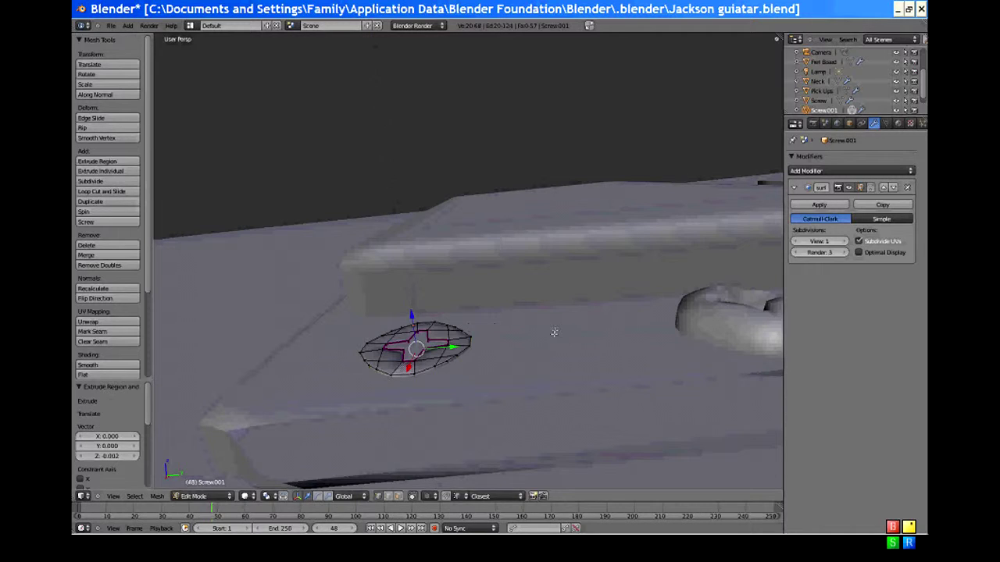
{"action": "key", "text": "s"}
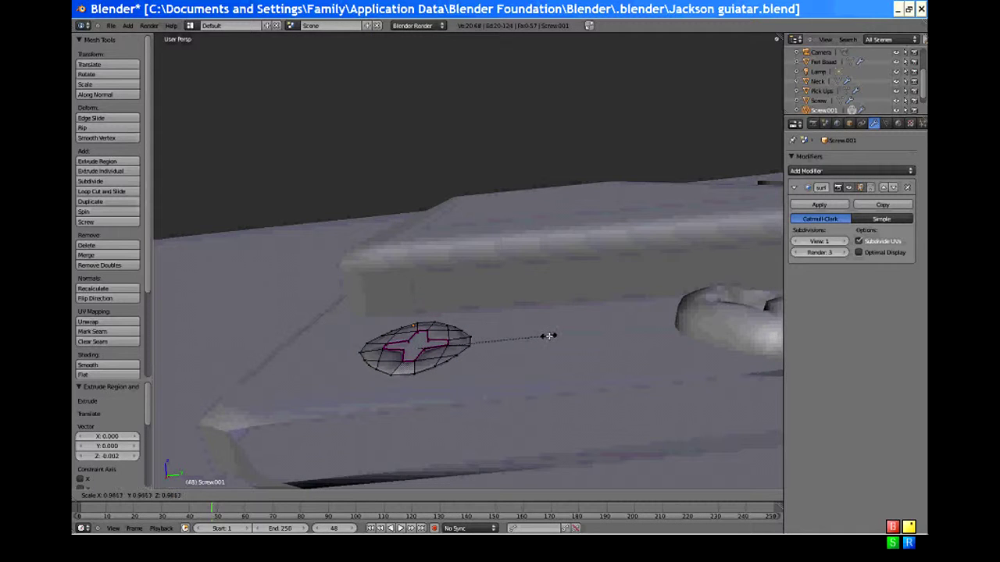
{"action": "left_click", "coordinate": [549, 336]}
Step: Select the duplicated screw's entire mesh and move it 0.001 along Z
{"action": "middle_click_drag", "start_coordinate": [548, 336], "coordinate": [522, 233]}
{"action": "key", "text": "a"}
{"action": "key", "text": "a"}
{"action": "left_click_drag", "start_coordinate": [421, 305], "coordinate": [420, 303]}
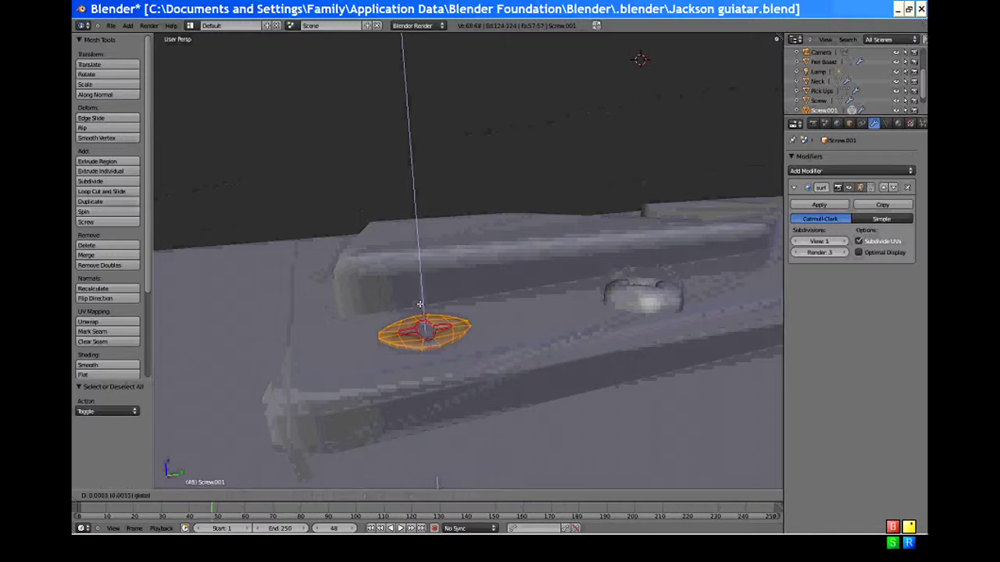
{"action": "left_click", "coordinate": [420, 305]}
{"action": "middle_click_drag", "start_coordinate": [420, 305], "coordinate": [416, 491]}
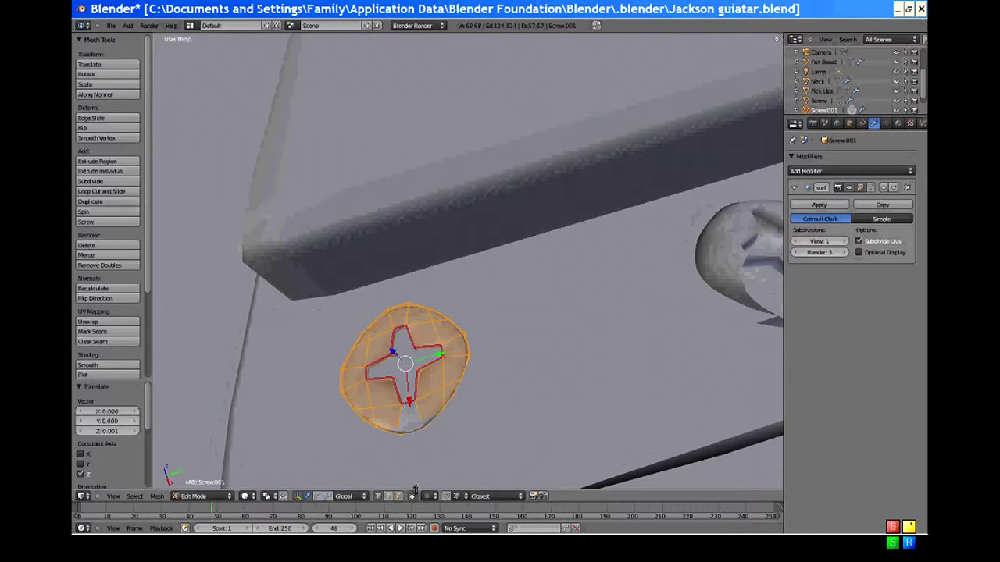
Step: Select the five floor faces of the duplicated screw's cross recess and raise them slightly along Z to make the recess shallower
{"action": "left_click", "coordinate": [400, 497]}
{"action": "middle_click_drag", "start_coordinate": [381, 353], "coordinate": [423, 352]}
{"action": "right_click", "coordinate": [405, 365]}
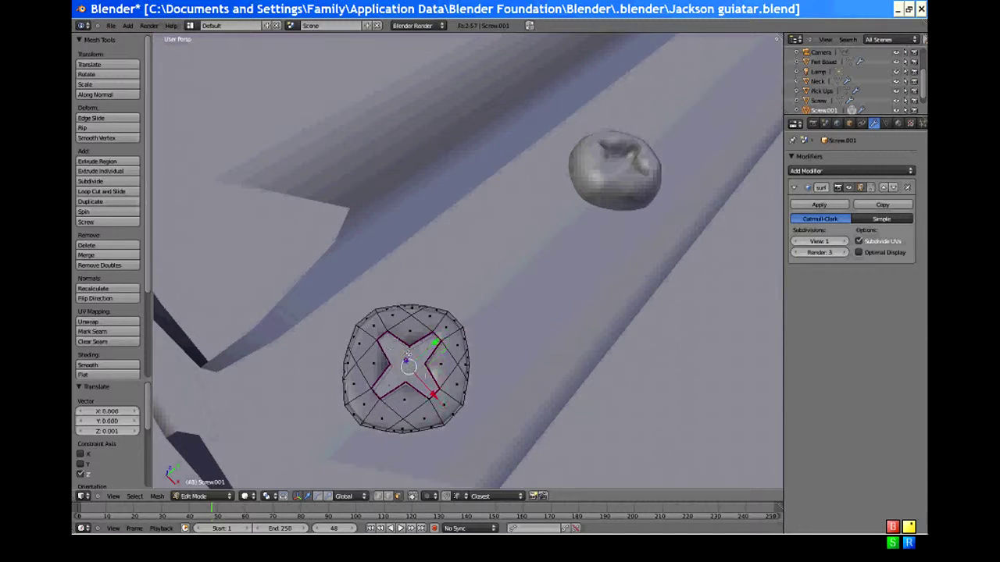
{"action": "middle_click_drag", "start_coordinate": [389, 388], "coordinate": [394, 378]}
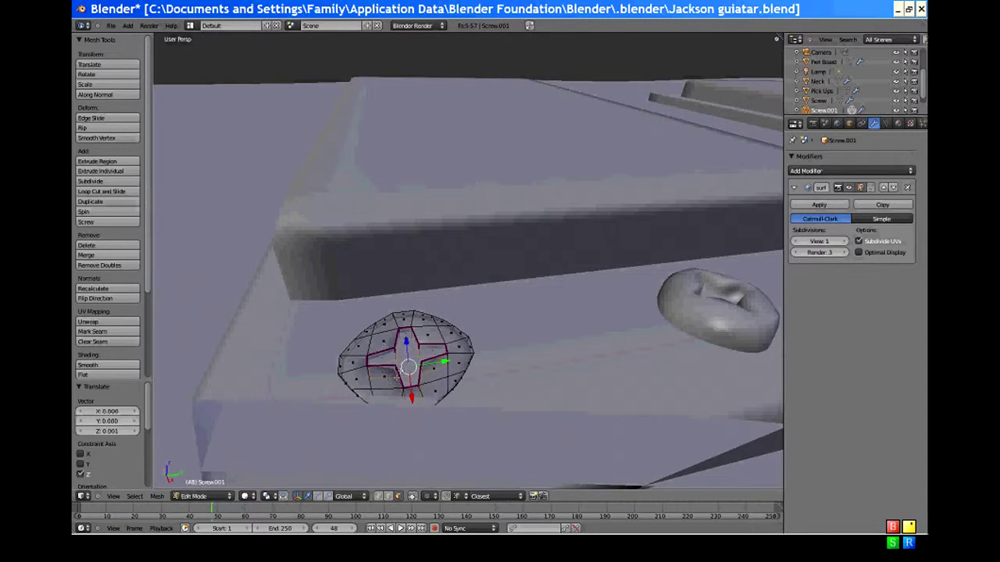
{"action": "left_click_drag", "start_coordinate": [406, 342], "coordinate": [408, 340]}
{"action": "key", "text": "Tab"}
Step: Set the viewport subdivisions of the duplicated screw's Subdivision Surface modifier to 2
{"action": "middle_click_drag", "start_coordinate": [464, 340], "coordinate": [779, 285]}
{"action": "scroll", "coordinate": [427, 366], "scroll_direction": "down", "scroll_amount": 2}
{"action": "key", "text": "Tab"}
{"action": "key", "text": "Tab"}
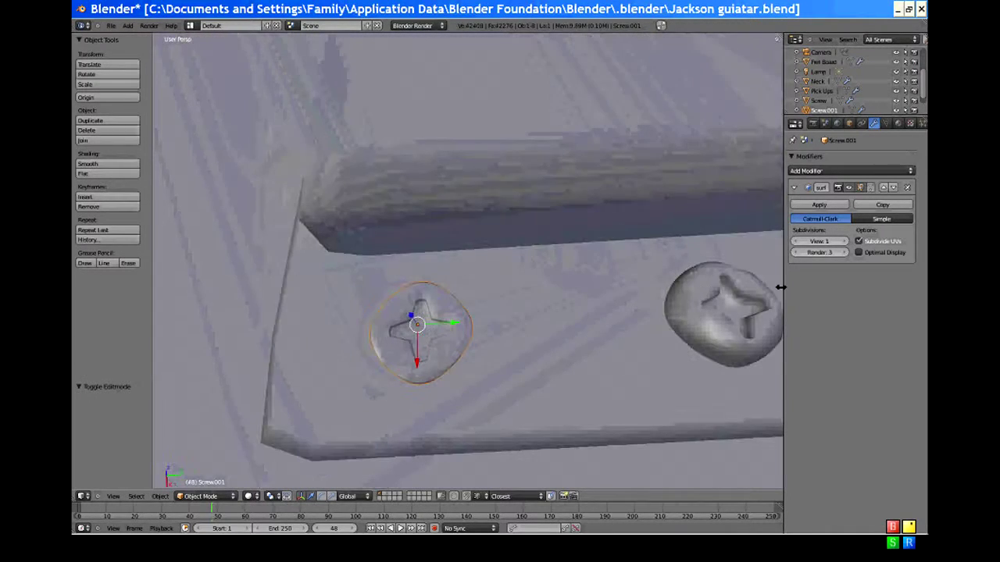
{"action": "left_click", "coordinate": [843, 242]}
{"action": "middle_click_drag", "start_coordinate": [502, 292], "coordinate": [466, 269]}
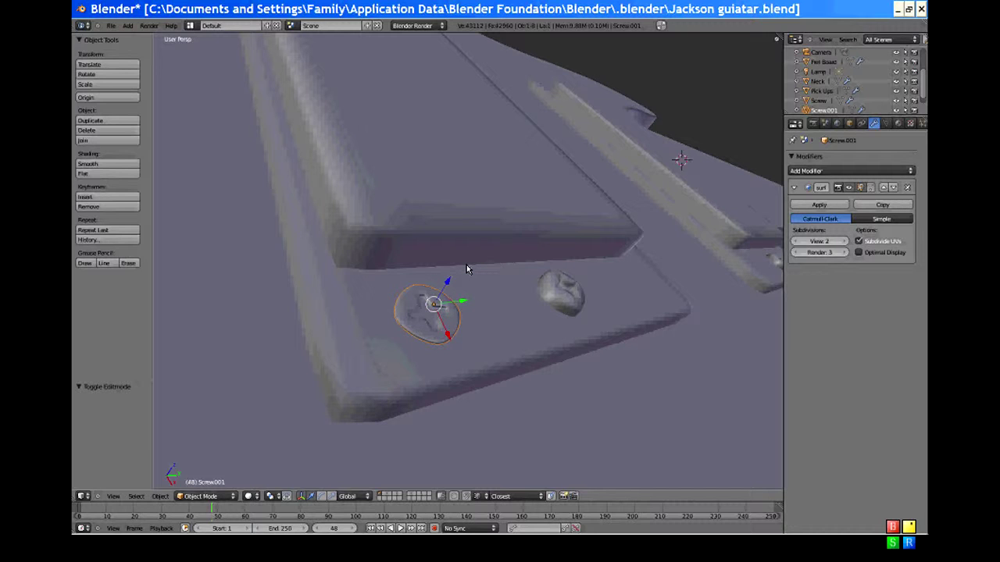
Step: Move the duplicated screw object 0.003 along Z
{"action": "mouse_move", "coordinate": [466, 265]}
{"action": "middle_mouse_down"}
{"action": "mouse_move", "coordinate": [493, 292]}
{"action": "mouse_move", "coordinate": [448, 270]}
{"action": "middle_mouse_up"}
{"action": "key", "text": "g"}
{"action": "key", "text": "z"}
{"action": "left_click", "coordinate": [448, 265]}
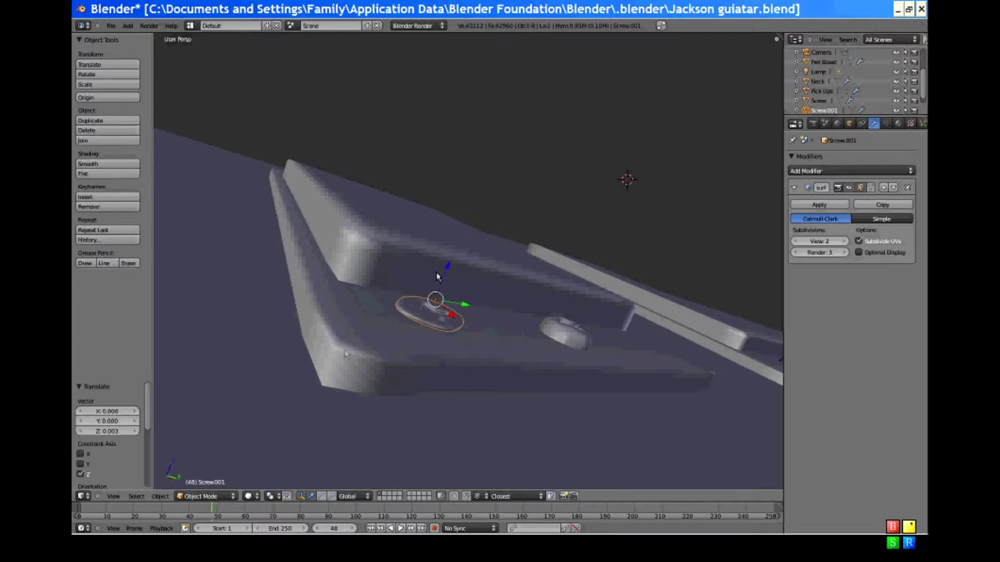
{"action": "left_click", "coordinate": [202, 497]}
{"action": "left_click", "coordinate": [213, 479]}
{"action": "middle_click_drag", "start_coordinate": [356, 413], "coordinate": [389, 377]}
{"action": "left_click", "coordinate": [378, 497]}
{"action": "right_click", "coordinate": [406, 359], "text": "alt+shift"}
{"action": "key", "text": "g"}
{"action": "key", "text": "z"}
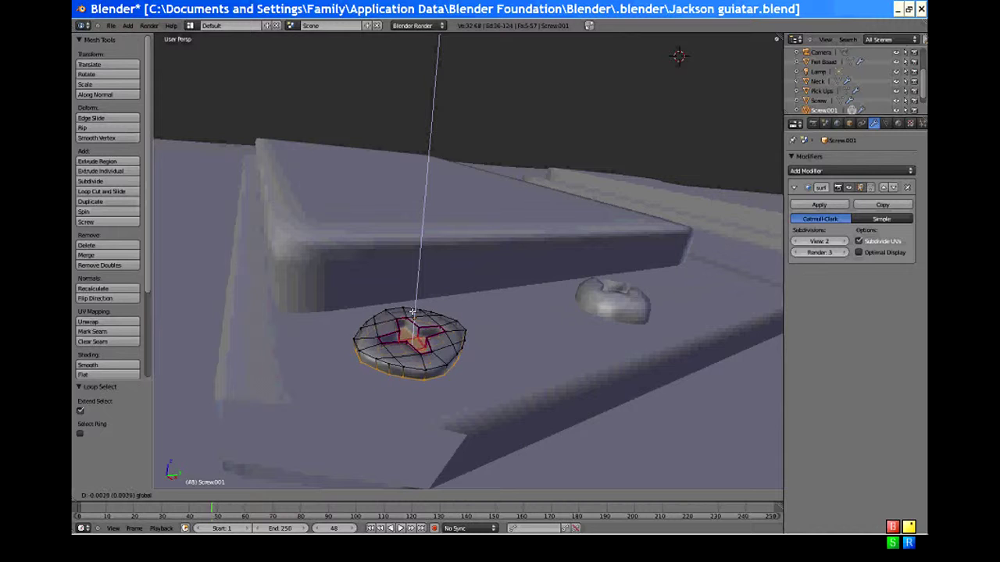
{"action": "right_click", "coordinate": [413, 312]}
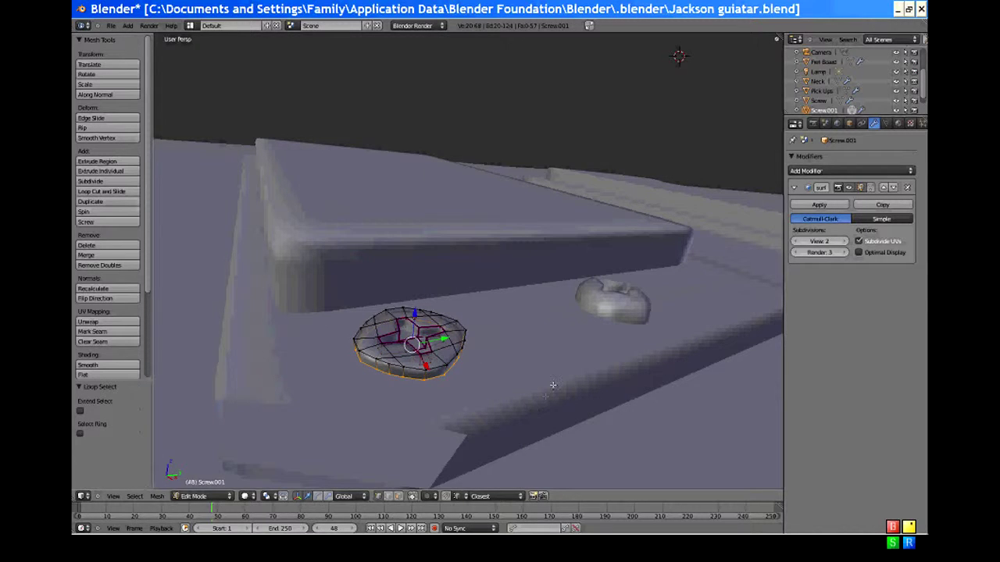
{"action": "key", "text": "Tab"}
Step: Lower the duplicated screw object very slightly along Z onto the pickup frame
{"action": "middle_click_drag", "start_coordinate": [464, 351], "coordinate": [420, 279]}
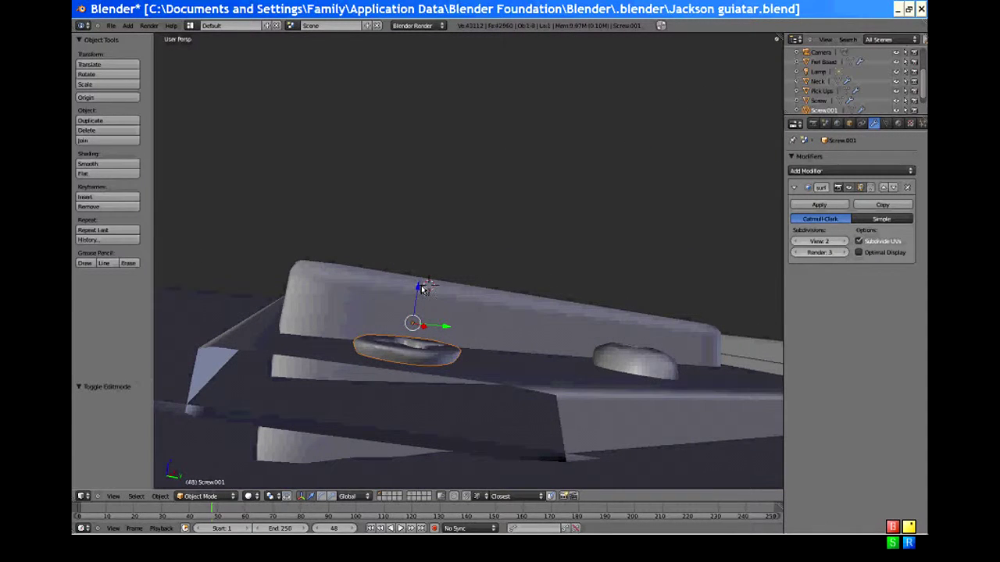
{"action": "left_click", "coordinate": [421, 290]}
{"action": "middle_click_drag", "start_coordinate": [422, 290], "coordinate": [371, 431]}
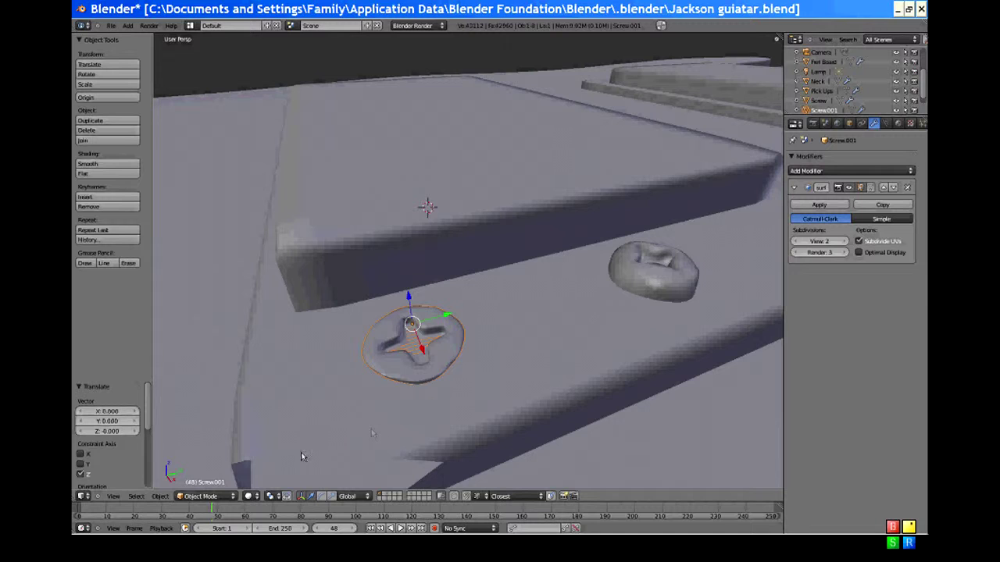
Step: Select all five floor faces of the duplicated screw's cross recess, including the centre face, and move them 0.002 along Z
{"action": "left_click", "coordinate": [209, 499]}
{"action": "left_click", "coordinate": [204, 478]}
{"action": "scroll", "coordinate": [417, 192], "scroll_direction": "up", "scroll_amount": 3}
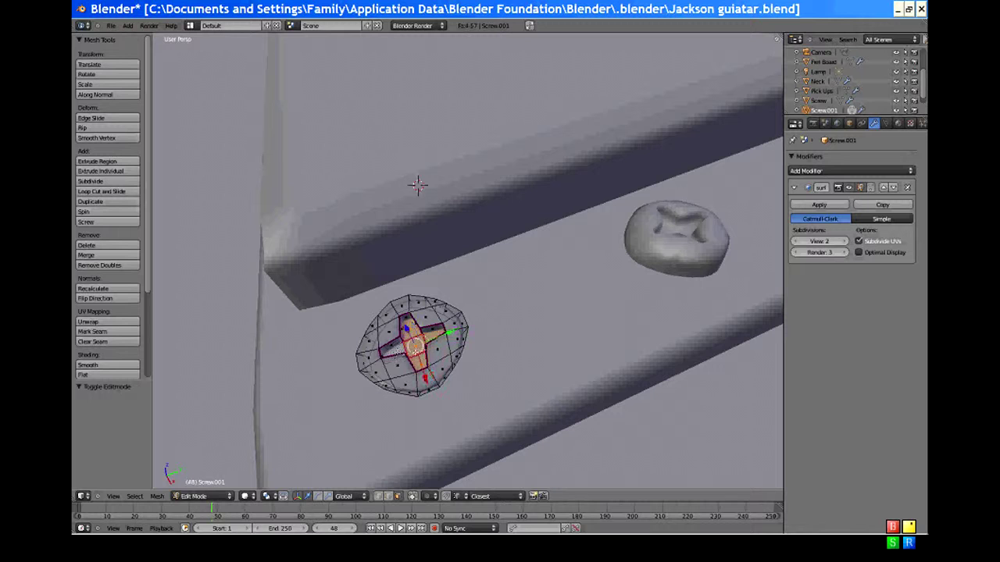
{"action": "right_click", "coordinate": [415, 351], "text": "shift"}
{"action": "middle_click_drag", "start_coordinate": [427, 332], "coordinate": [436, 293]}
{"action": "left_click_drag", "start_coordinate": [409, 321], "coordinate": [410, 316]}
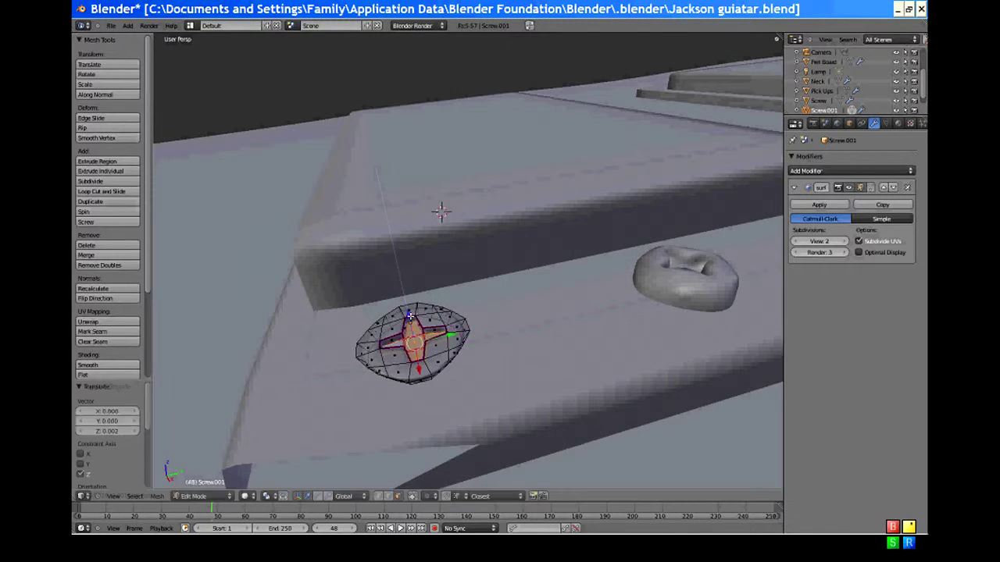
{"action": "key", "text": "Tab"}
Step: Add a Mirror modifier to the duplicated screw, with Screw as the mirror object and Y as the only axis
{"action": "middle_click_drag", "start_coordinate": [488, 356], "coordinate": [433, 461]}
{"action": "scroll", "coordinate": [596, 336], "scroll_direction": "down", "scroll_amount": 8}
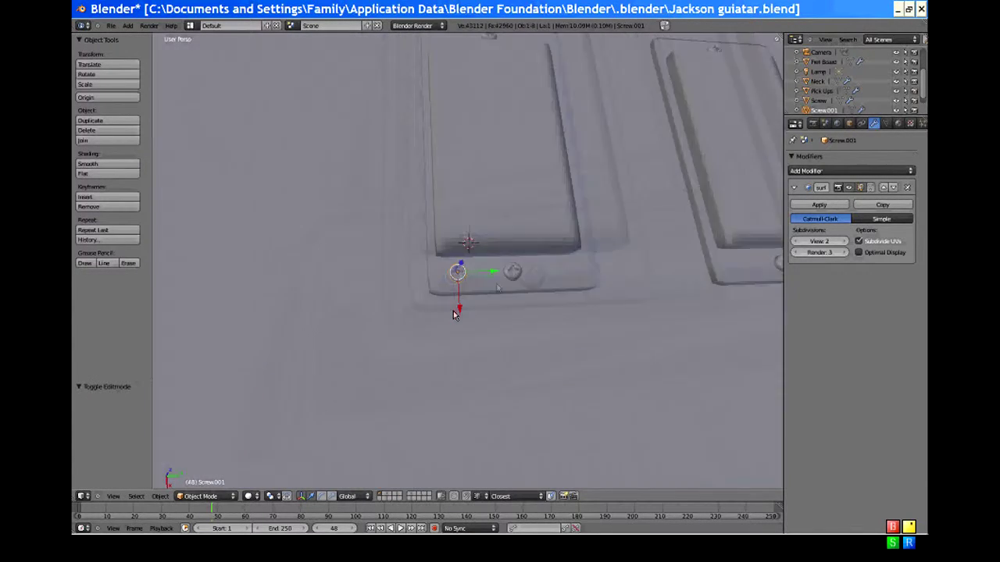
{"action": "scroll", "coordinate": [455, 315], "scroll_direction": "down", "scroll_amount": 1}
{"action": "middle_click_drag", "start_coordinate": [455, 315], "coordinate": [453, 288]}
{"action": "left_click", "coordinate": [794, 188]}
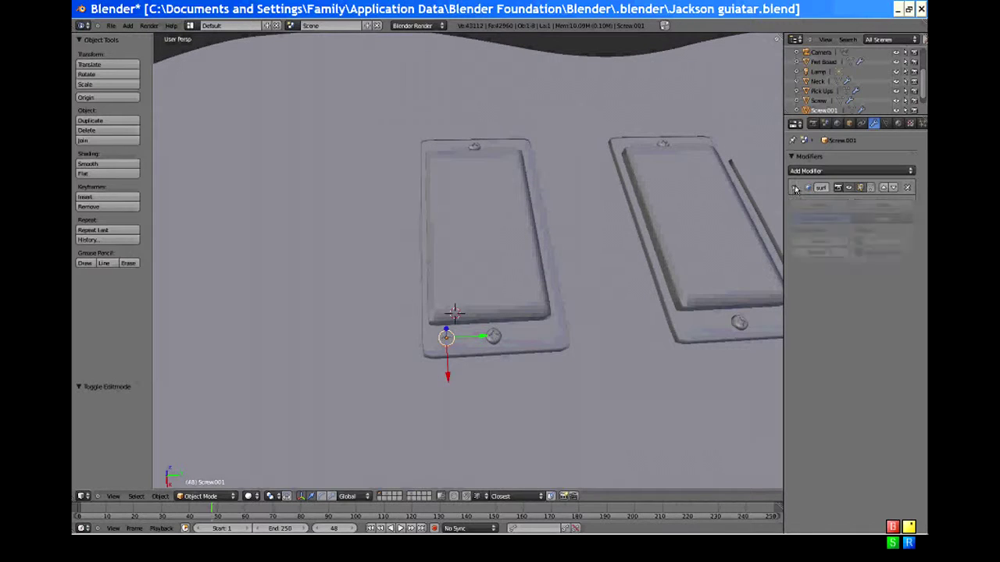
{"action": "left_click", "coordinate": [809, 171]}
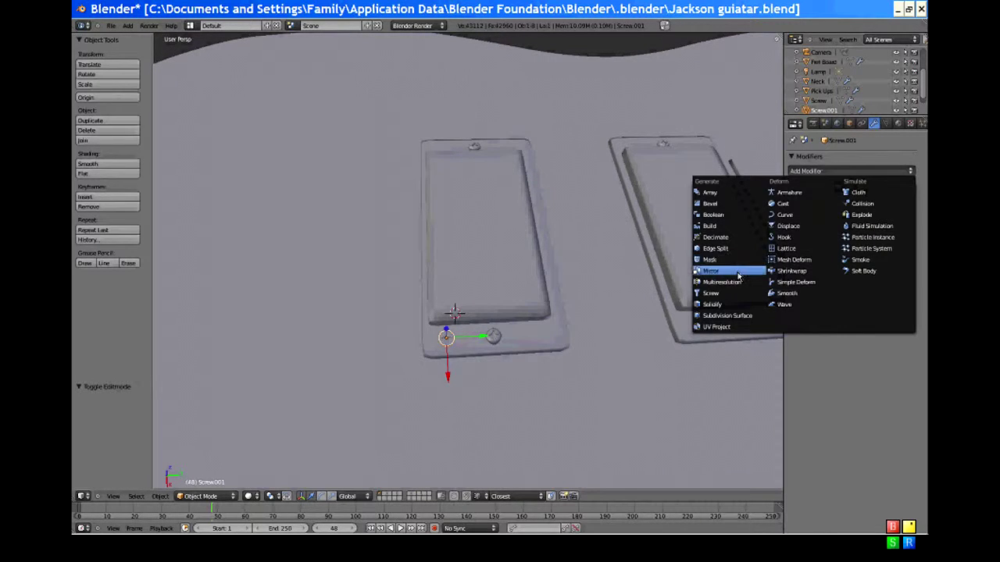
{"action": "left_click", "coordinate": [711, 271]}
{"action": "left_click", "coordinate": [820, 305]}
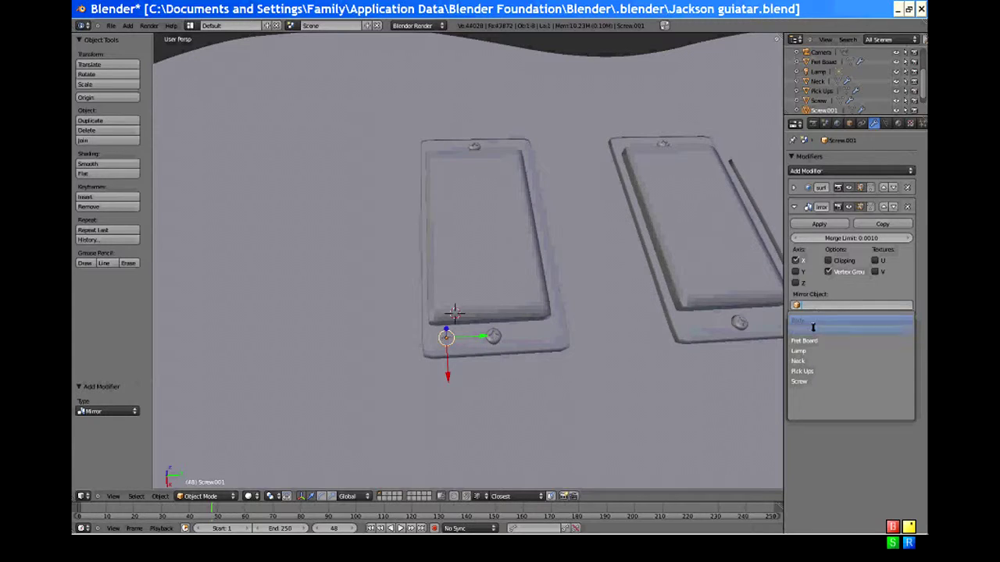
{"action": "left_click", "coordinate": [801, 381]}
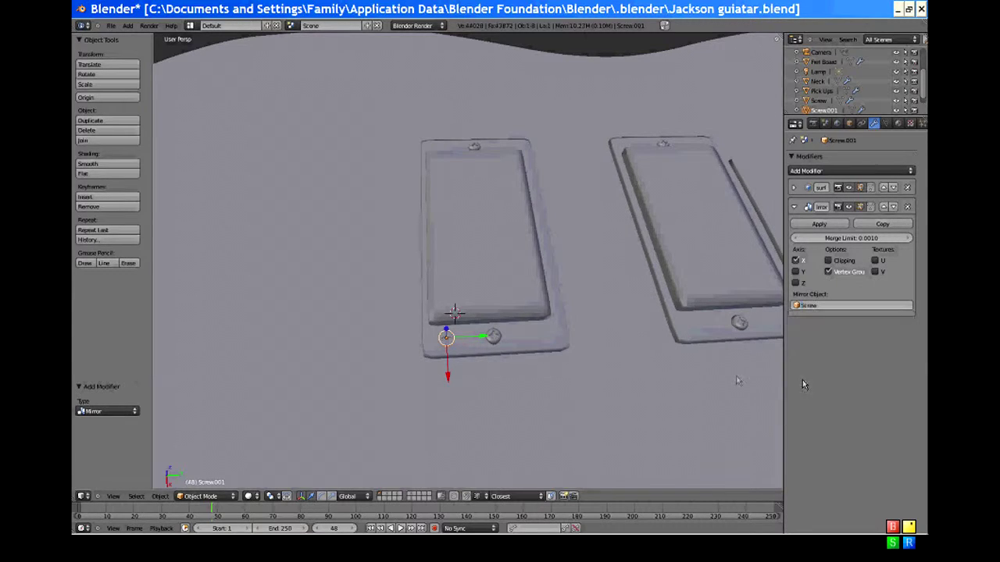
{"action": "left_click", "coordinate": [798, 273]}
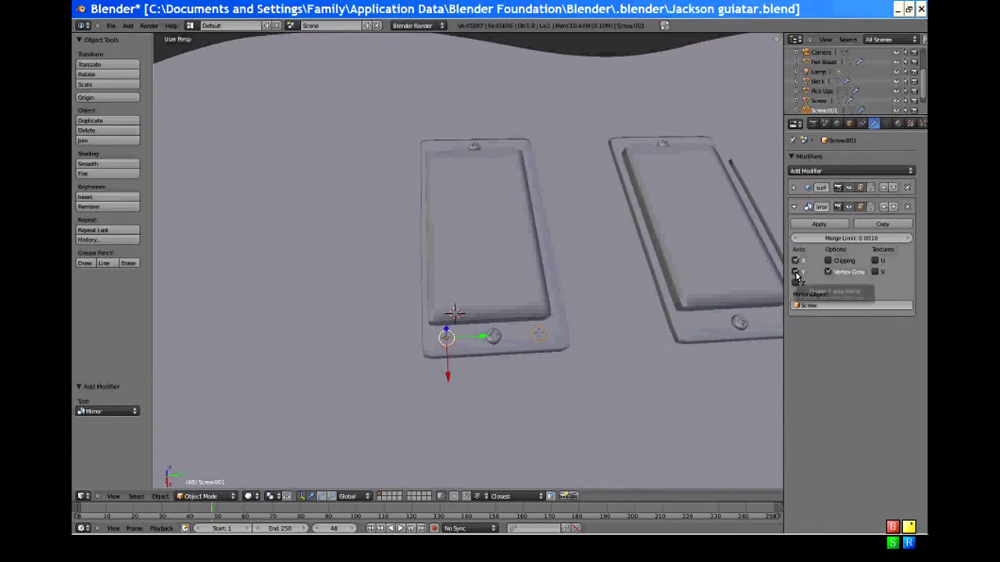
{"action": "left_click", "coordinate": [796, 273]}
{"action": "middle_click_drag", "start_coordinate": [593, 300], "coordinate": [617, 261]}
Step: Add a second Mirror modifier to the duplicated screw with Pick Ups as the mirror object and enable its Y axis
{"action": "left_click", "coordinate": [796, 209]}
{"action": "left_click", "coordinate": [849, 170]}
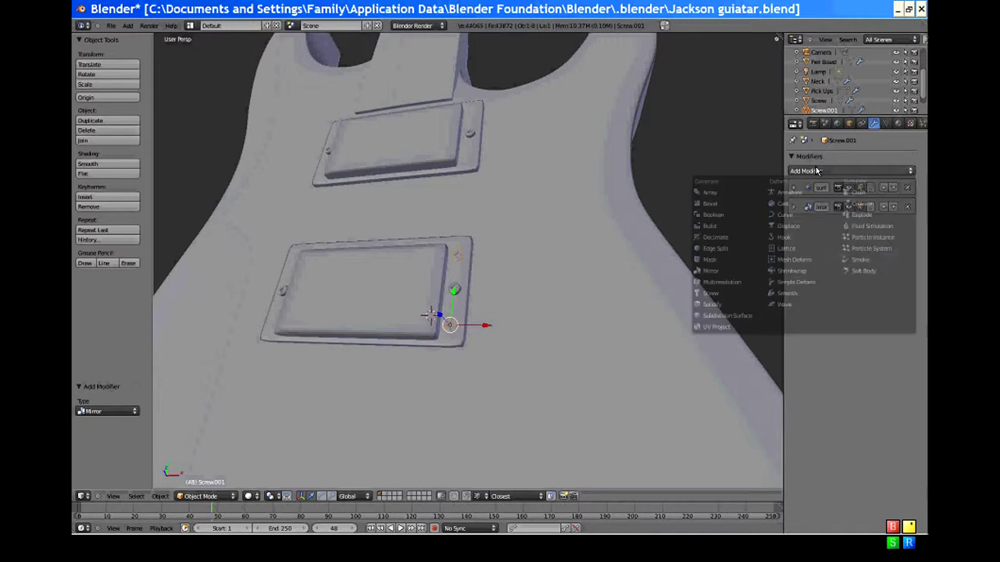
{"action": "left_click", "coordinate": [722, 268]}
{"action": "left_click", "coordinate": [825, 325]}
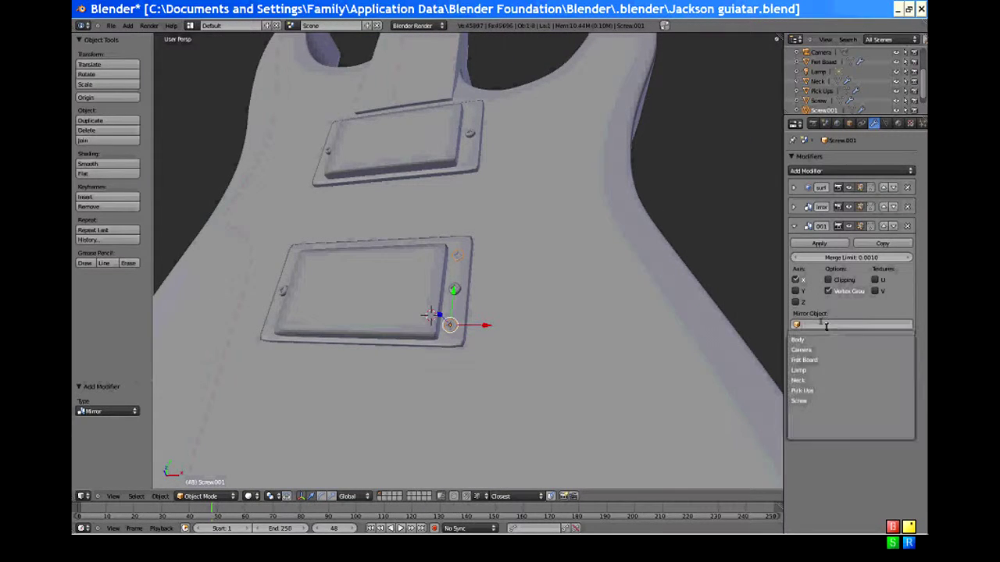
{"action": "left_click", "coordinate": [806, 391]}
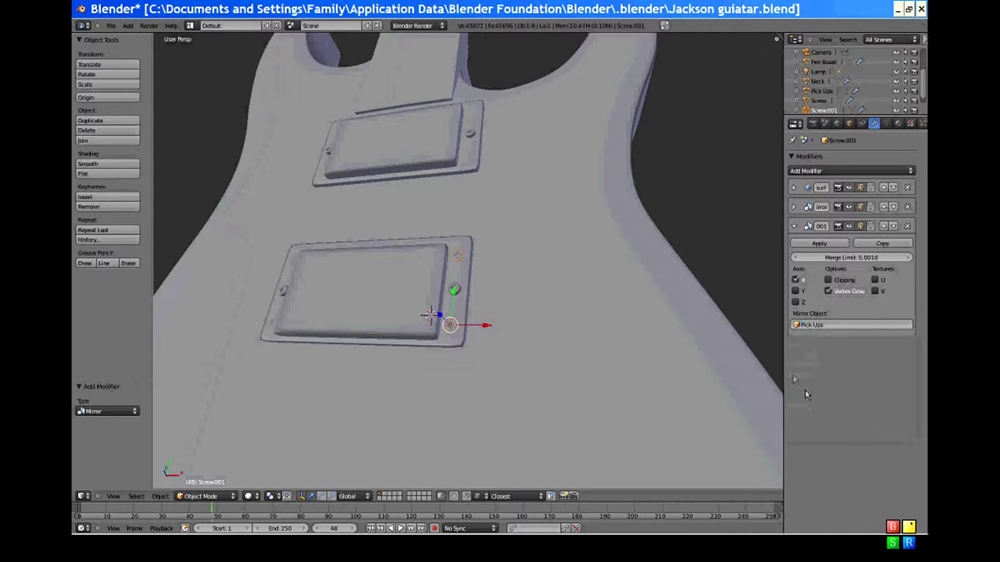
{"action": "left_click", "coordinate": [796, 291]}
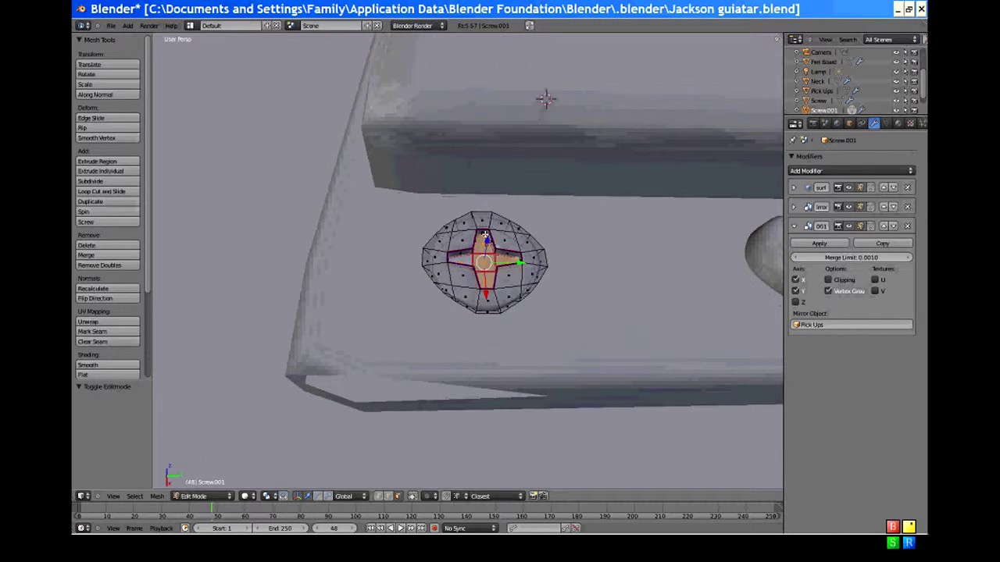
{"action": "right_click", "coordinate": [485, 234], "text": "alt"}
{"action": "key", "text": "ctrl+z"}
{"action": "right_click", "coordinate": [497, 251], "text": "alt+shift"}
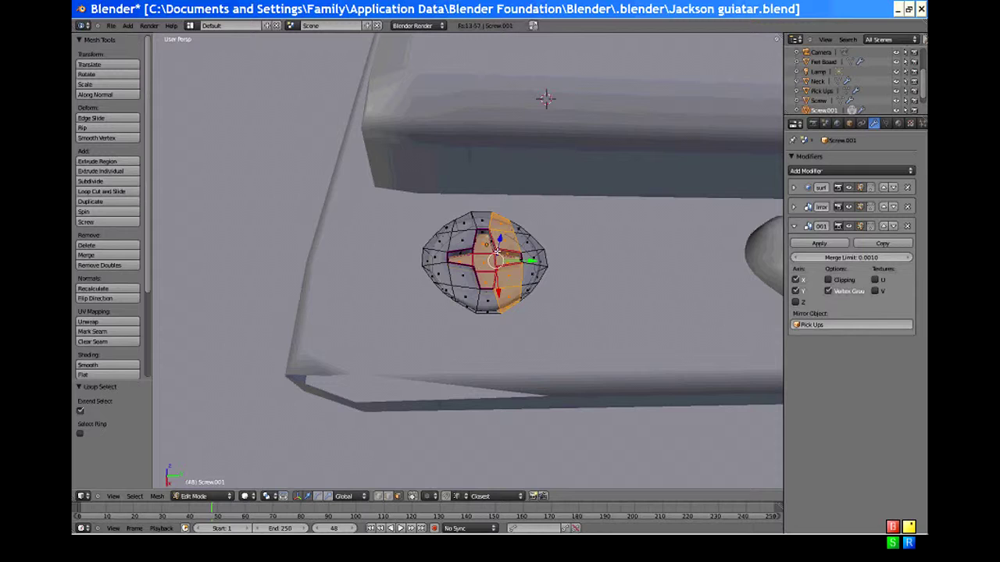
{"action": "key", "text": "ctrl+z"}
{"action": "right_click", "coordinate": [496, 252], "text": "alt+shift"}
{"action": "key", "text": "ctrl+z"}
Step: Select the floor and wall faces of the duplicated screw's cross recess and scale them to 1.159 in X and Y only
{"action": "middle_click_drag", "start_coordinate": [497, 252], "coordinate": [512, 208]}
{"action": "scroll", "coordinate": [512, 208], "scroll_direction": "down", "scroll_amount": 3}
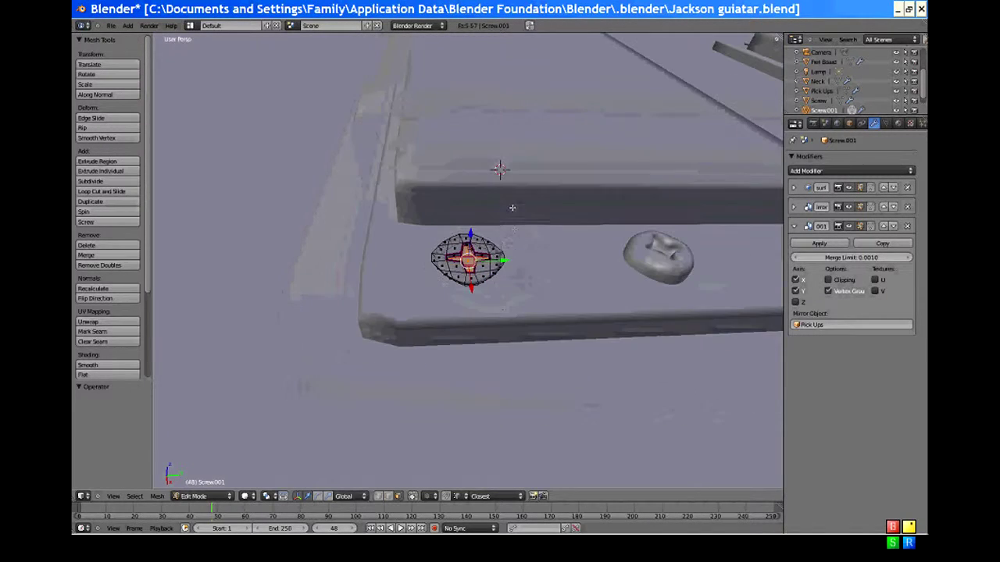
{"action": "middle_click_drag", "start_coordinate": [509, 243], "coordinate": [455, 359]}
{"action": "right_click", "coordinate": [480, 261], "text": "alt+shift"}
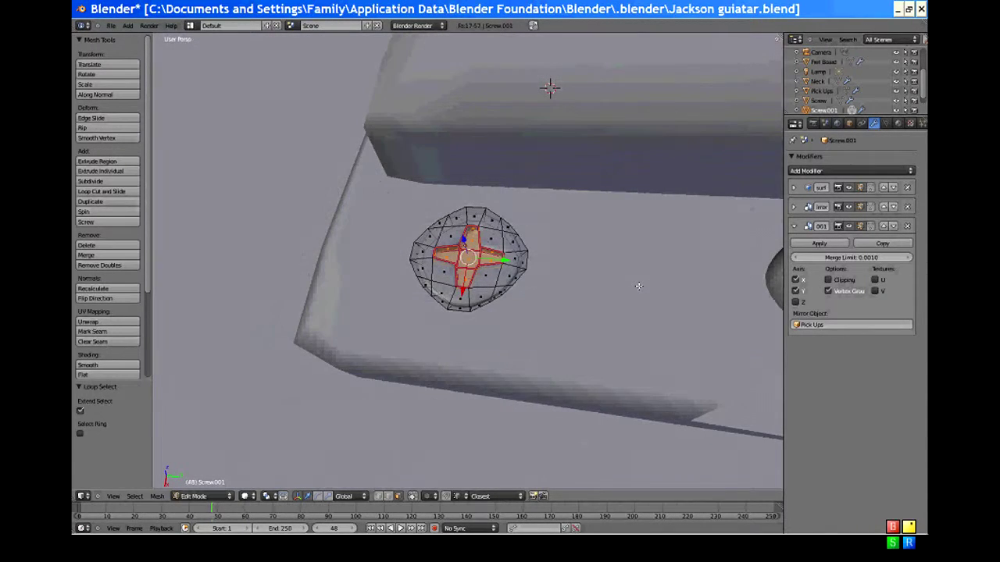
{"action": "key", "text": "s"}
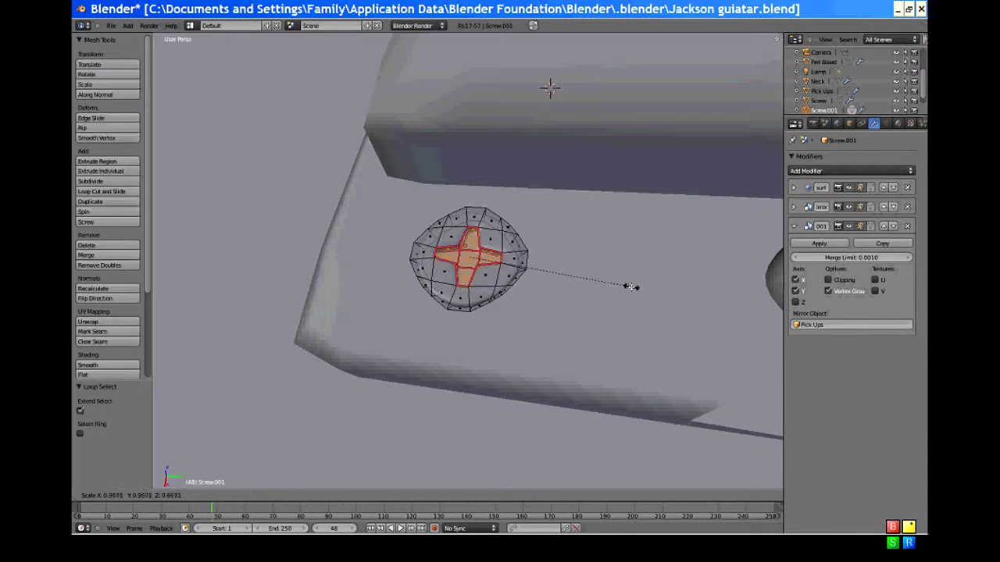
{"action": "left_click", "coordinate": [502, 277]}
{"action": "middle_click_drag", "start_coordinate": [503, 277], "coordinate": [555, 228]}
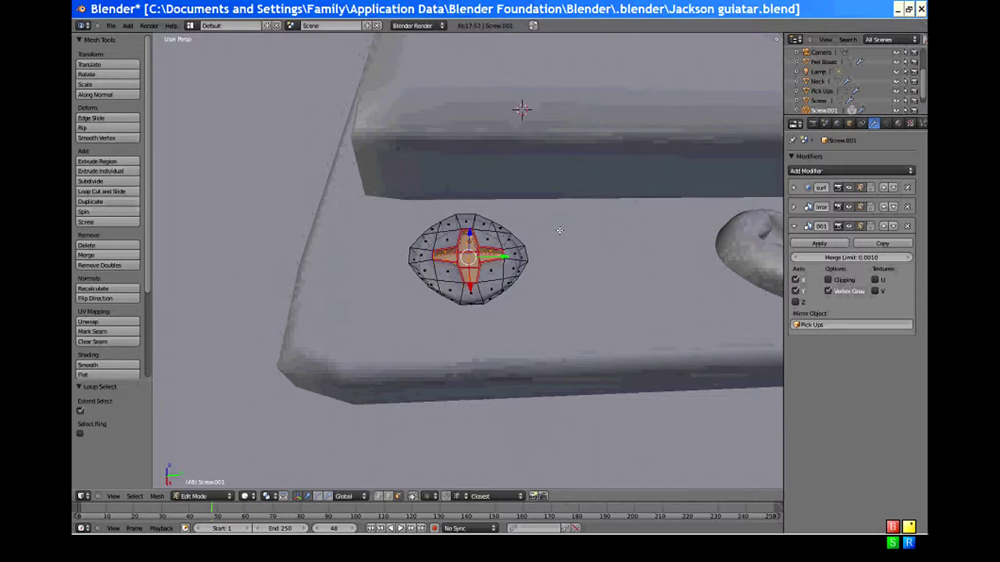
{"action": "key", "text": "s"}
{"action": "key", "text": "shift+z"}
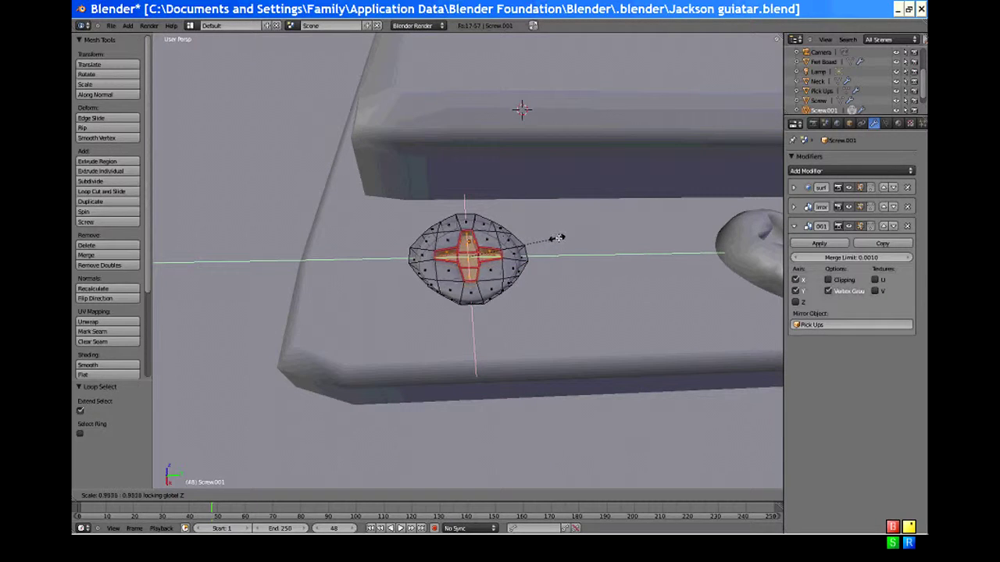
{"action": "left_click", "coordinate": [575, 237]}
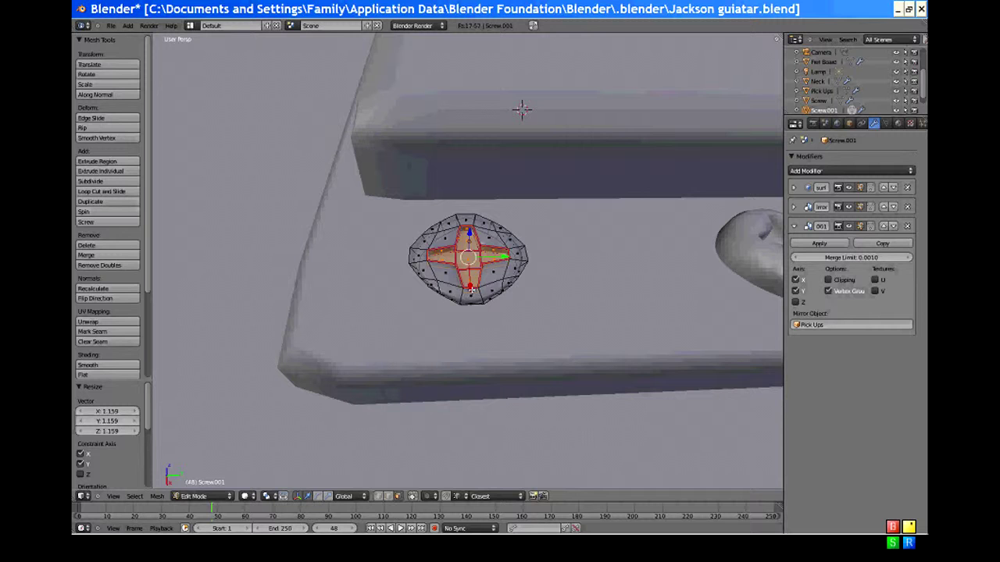
Step: Select the four inner corner edges of the duplicated screw's cross recess and scale them to 0.6158 to narrow the cross arms
{"action": "right_click", "coordinate": [489, 254], "text": "alt"}
{"action": "middle_click_drag", "start_coordinate": [469, 243], "coordinate": [456, 309]}
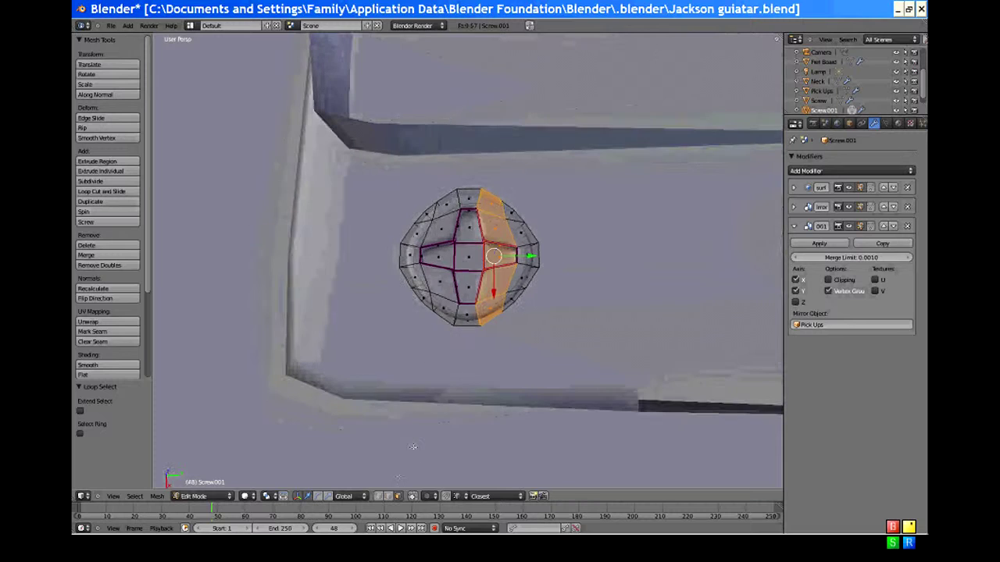
{"action": "middle_click_drag", "start_coordinate": [474, 220], "coordinate": [448, 227]}
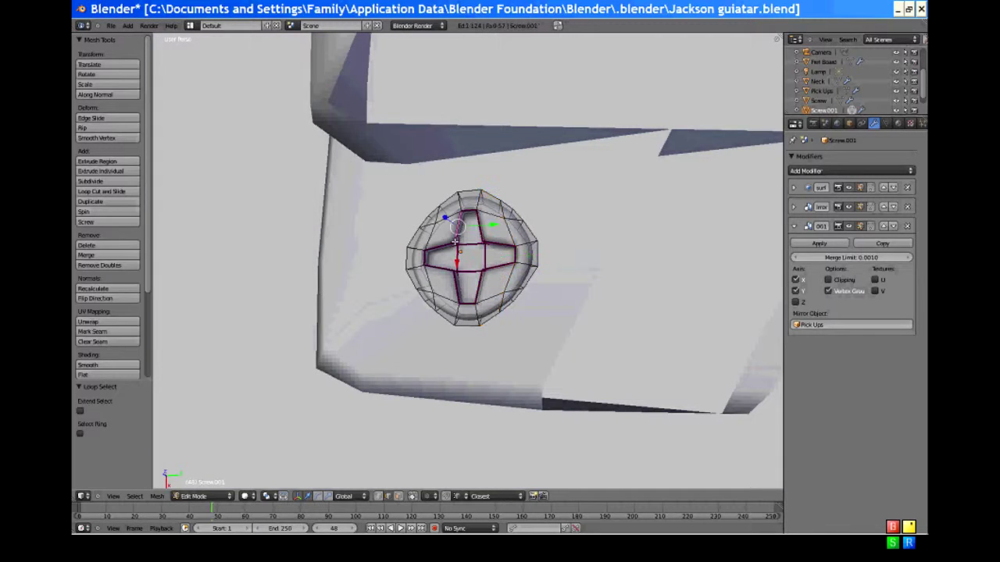
{"action": "middle_click_drag", "start_coordinate": [483, 243], "coordinate": [453, 327]}
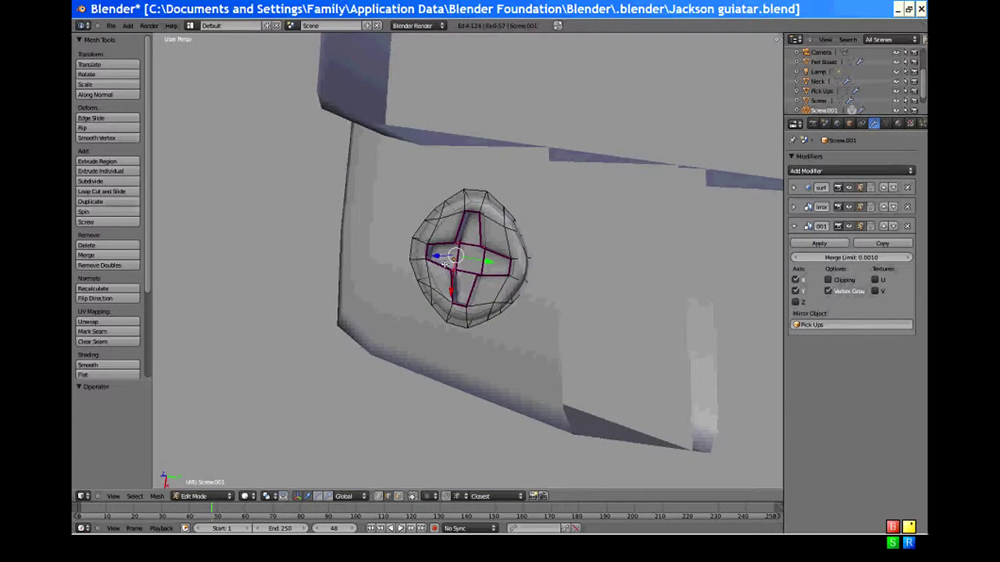
{"action": "mouse_move", "coordinate": [442, 266]}
{"action": "middle_mouse_down"}
{"action": "mouse_move", "coordinate": [490, 293]}
{"action": "mouse_move", "coordinate": [484, 269]}
{"action": "mouse_move", "coordinate": [507, 262]}
{"action": "middle_mouse_up"}
{"action": "middle_click_drag", "start_coordinate": [477, 180], "coordinate": [546, 250]}
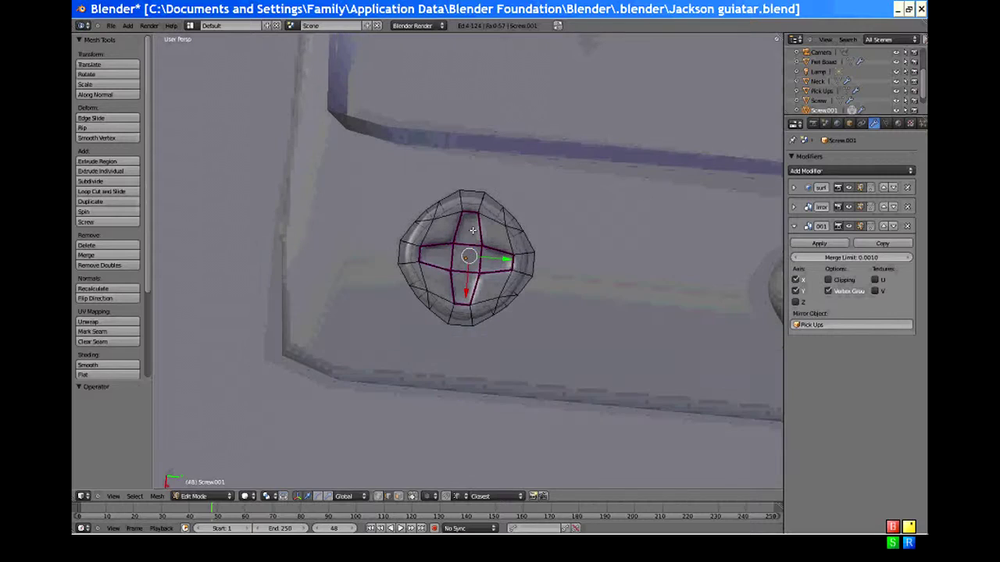
{"action": "key", "text": "s"}
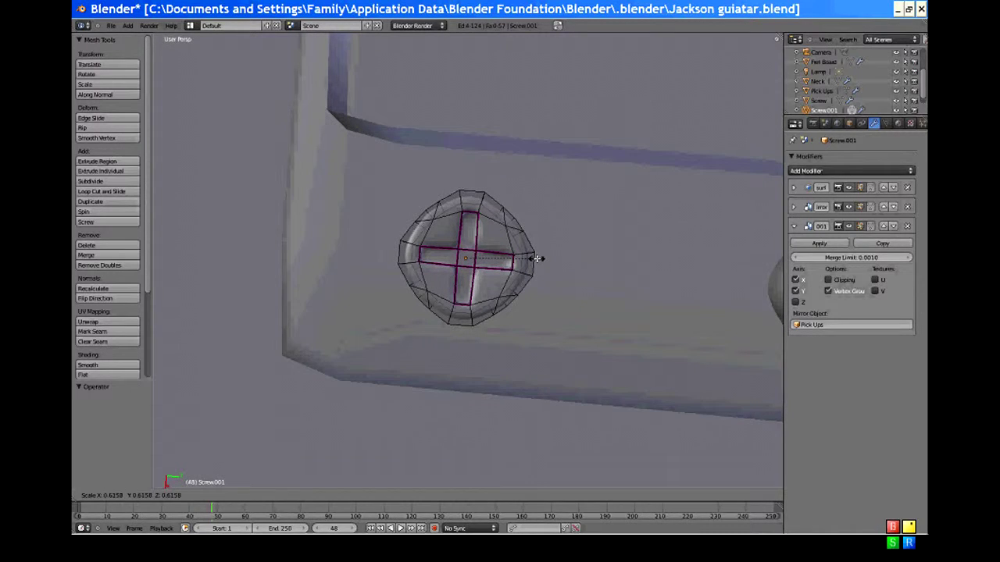
{"action": "left_click", "coordinate": [536, 259]}
{"action": "middle_click_drag", "start_coordinate": [493, 251], "coordinate": [472, 290]}
{"action": "scroll", "coordinate": [472, 290], "scroll_direction": "down", "scroll_amount": 3}
{"action": "scroll", "coordinate": [468, 290], "scroll_direction": "down", "scroll_amount": 6}
{"action": "key", "text": "Tab"}
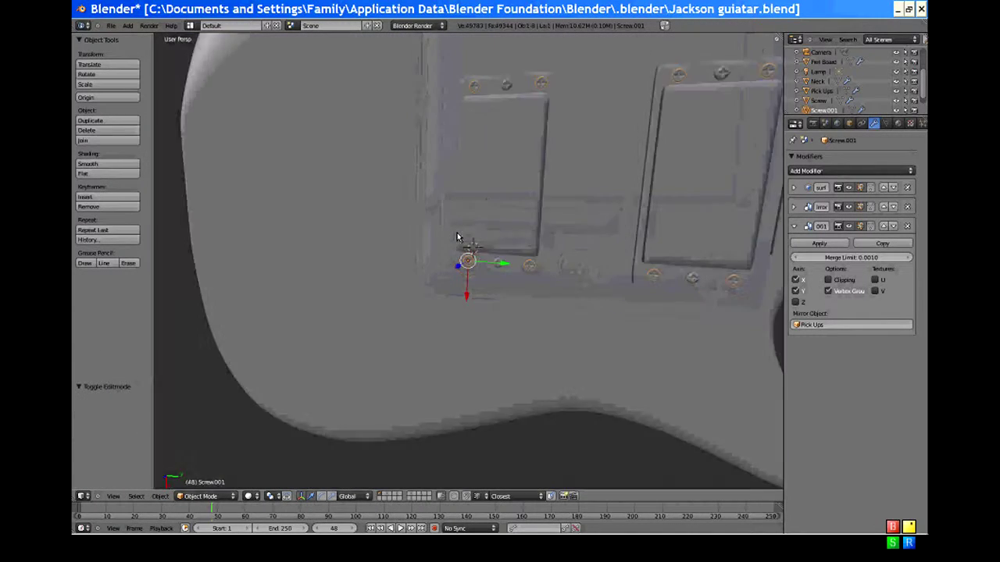
Step: Select the floor faces of the duplicated screw's cross recess, including the centre face, in face selection mode
{"action": "middle_click_drag", "start_coordinate": [458, 234], "coordinate": [449, 288]}
{"action": "scroll", "coordinate": [449, 285], "scroll_direction": "up", "scroll_amount": 10}
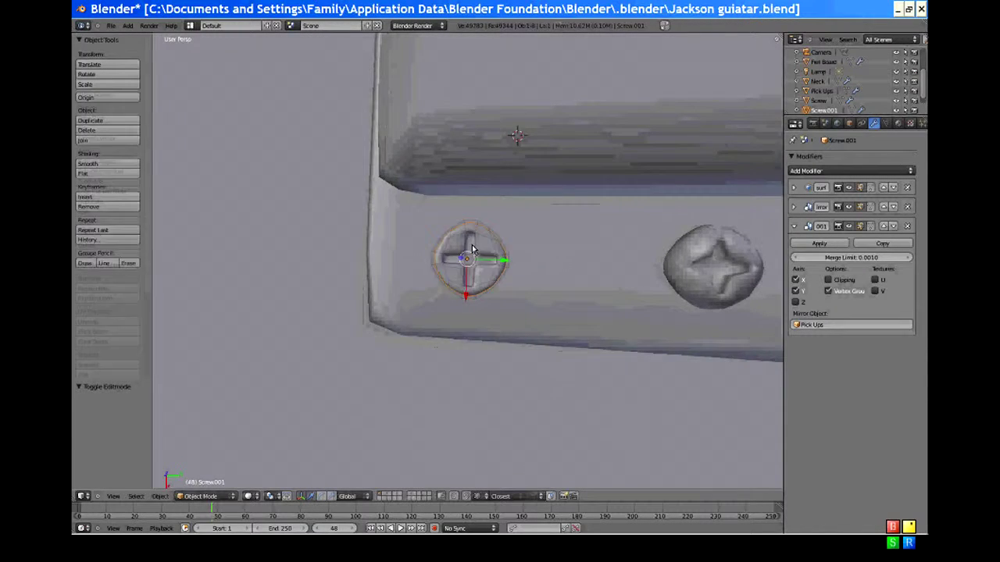
{"action": "key", "text": "Tab"}
{"action": "mouse_move", "coordinate": [471, 250]}
{"action": "middle_mouse_down"}
{"action": "mouse_move", "coordinate": [449, 257]}
{"action": "mouse_move", "coordinate": [471, 228]}
{"action": "mouse_move", "coordinate": [482, 259]}
{"action": "middle_mouse_up"}
{"action": "right_click", "coordinate": [464, 249], "text": "alt"}
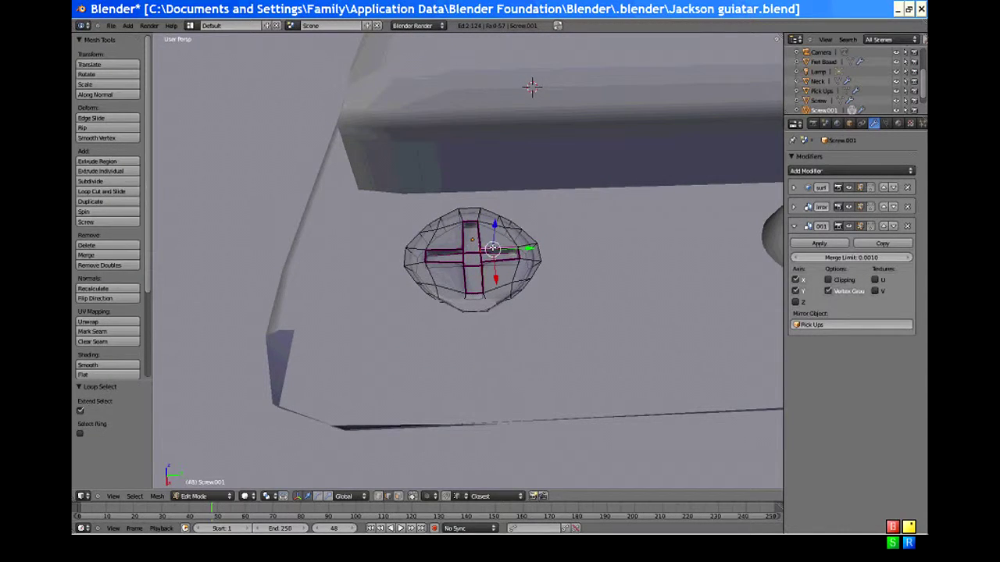
{"action": "left_click", "coordinate": [398, 496]}
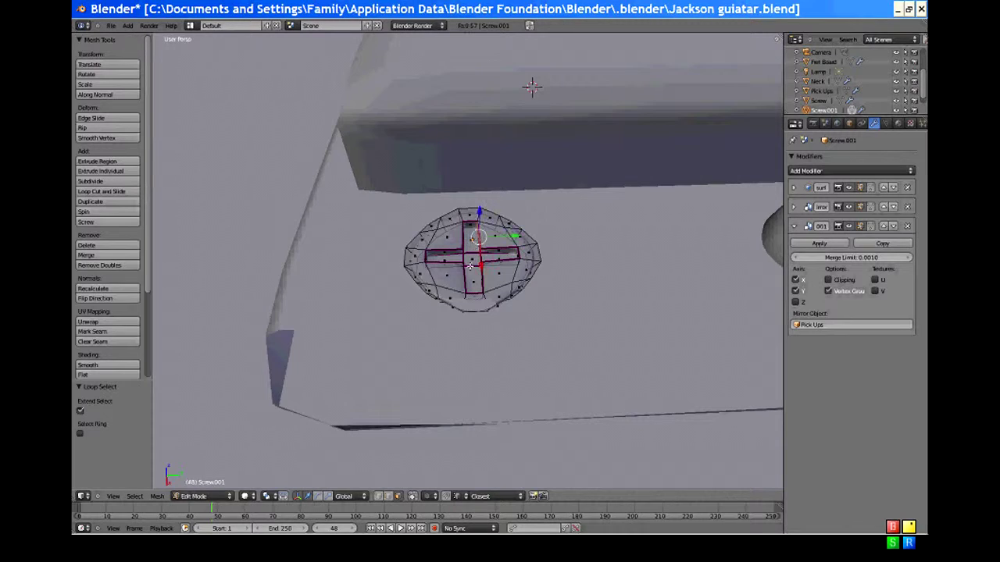
{"action": "right_click", "coordinate": [467, 262], "text": "shift"}
{"action": "middle_click_drag", "start_coordinate": [481, 257], "coordinate": [506, 277]}
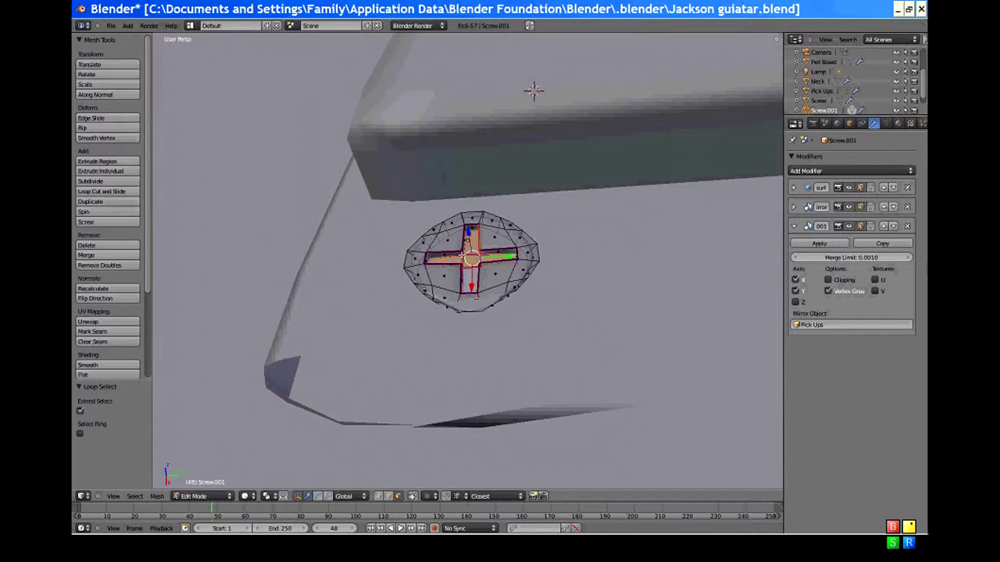
{"action": "right_click", "coordinate": [461, 255], "text": "alt+shift"}
{"action": "key", "text": "ctrl+z"}
{"action": "scroll", "coordinate": [464, 252], "scroll_direction": "up", "scroll_amount": 1}
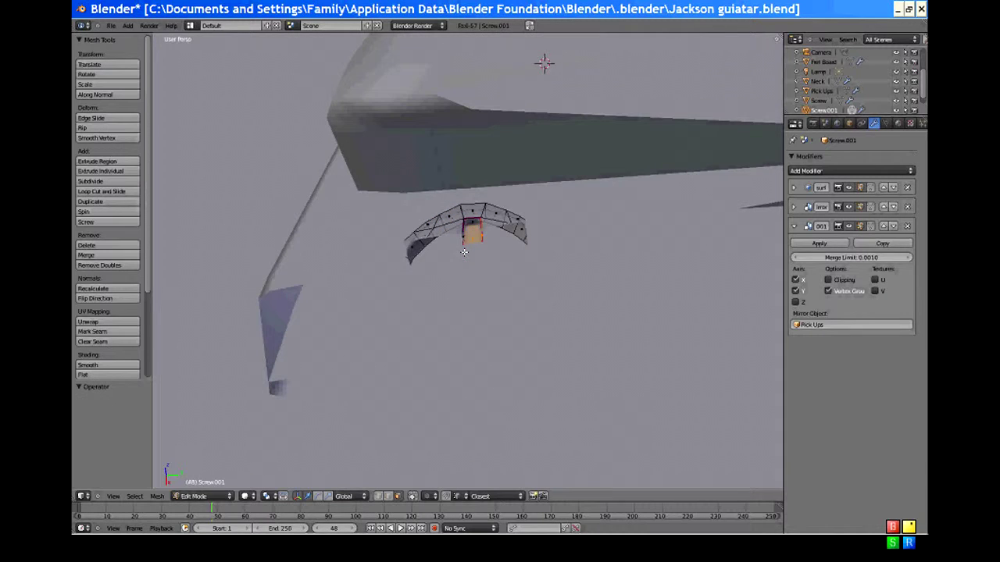
{"action": "right_click", "coordinate": [472, 222], "text": "alt+shift"}
{"action": "key", "text": "ctrl+z"}
{"action": "right_click", "coordinate": [467, 224], "text": "alt+shift"}
{"action": "right_click", "coordinate": [472, 225], "text": "alt+shift"}
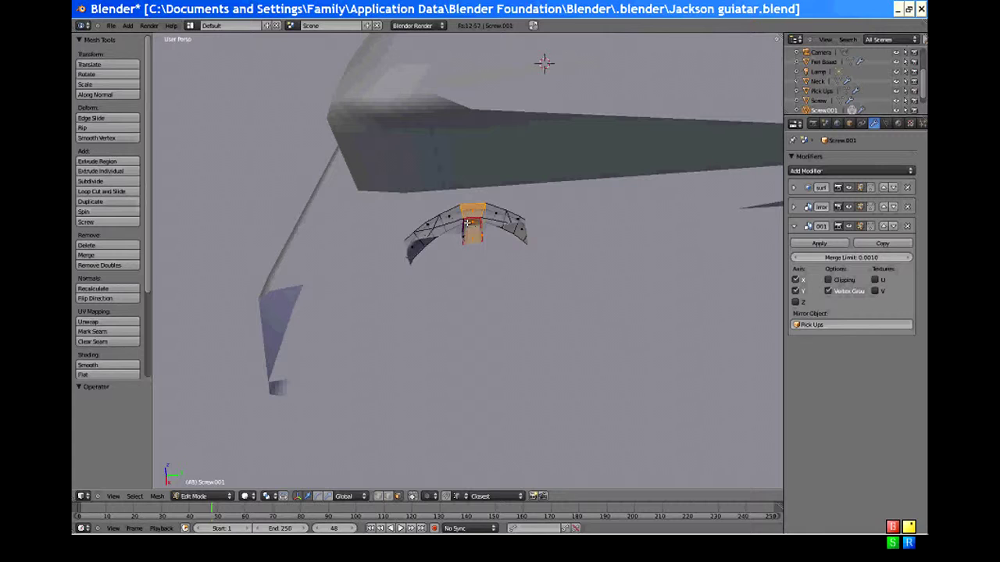
{"action": "middle_click_drag", "start_coordinate": [466, 223], "coordinate": [457, 328]}
{"action": "scroll", "coordinate": [457, 328], "scroll_direction": "down", "scroll_amount": 2}
{"action": "key", "text": "ctrl+z"}
Step: Add the cross recess's wall faces to the selected floor faces and scale them down in X and Y only
{"action": "middle_click_drag", "start_coordinate": [625, 258], "coordinate": [452, 261], "text": "shift"}
{"action": "scroll", "coordinate": [461, 264], "scroll_direction": "up", "scroll_amount": 2}
{"action": "middle_click_drag", "start_coordinate": [461, 305], "coordinate": [463, 270]}
{"action": "scroll", "coordinate": [434, 249], "scroll_direction": "down", "scroll_amount": 1}
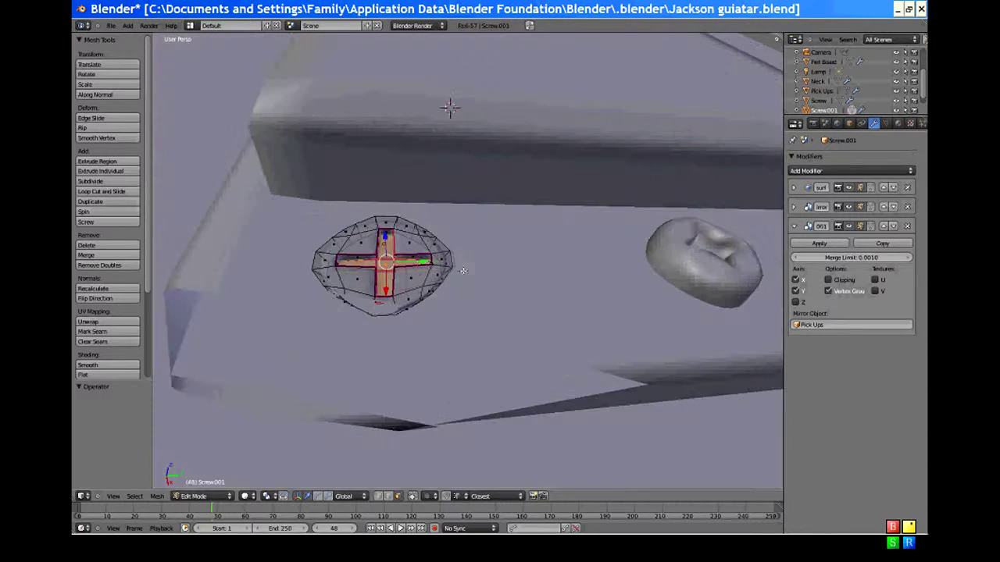
{"action": "right_click", "coordinate": [395, 261], "text": "alt+shift"}
{"action": "right_click", "coordinate": [397, 259], "text": "alt+shift"}
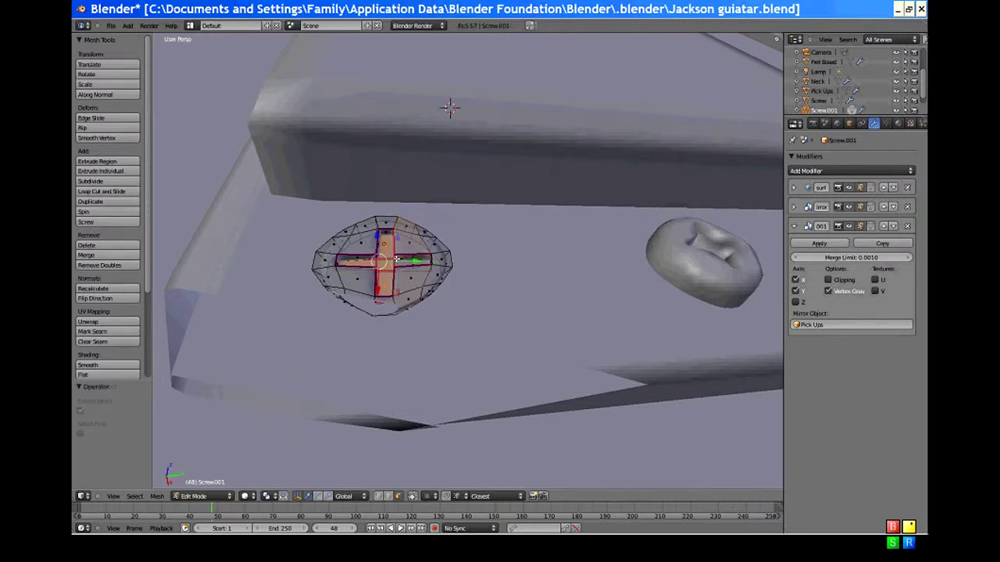
{"action": "right_click", "coordinate": [396, 258], "text": "alt+shift"}
{"action": "key", "text": "ctrl+z"}
{"action": "right_click", "coordinate": [375, 258], "text": "alt+shift"}
{"action": "middle_click_drag", "start_coordinate": [376, 259], "coordinate": [387, 267]}
{"action": "scroll", "coordinate": [469, 277], "scroll_direction": "down", "scroll_amount": 3}
{"action": "middle_click_drag", "start_coordinate": [516, 277], "coordinate": [643, 274]}
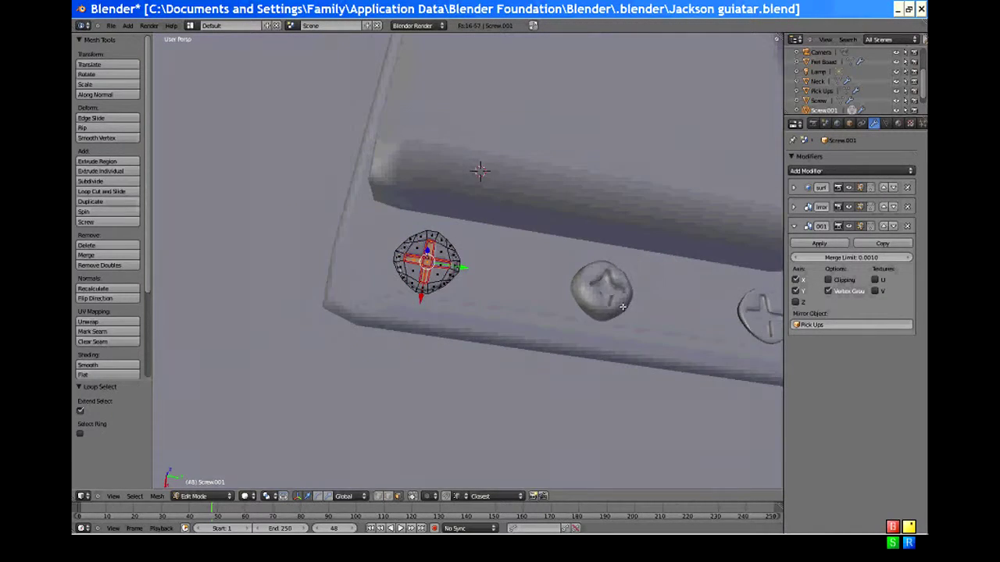
{"action": "key", "text": "s"}
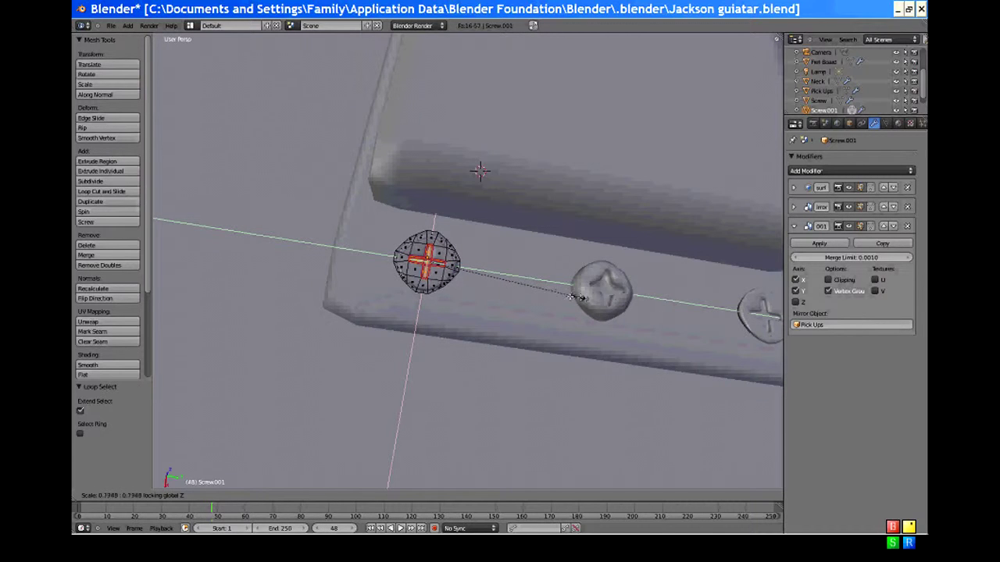
{"action": "left_click", "coordinate": [567, 294]}
{"action": "key", "text": "Tab"}
Step: Examine the reshaped screw and its mirrored copies on the pickup frames up close and against the whole guitar
{"action": "scroll", "coordinate": [537, 289], "scroll_direction": "down", "scroll_amount": 3}
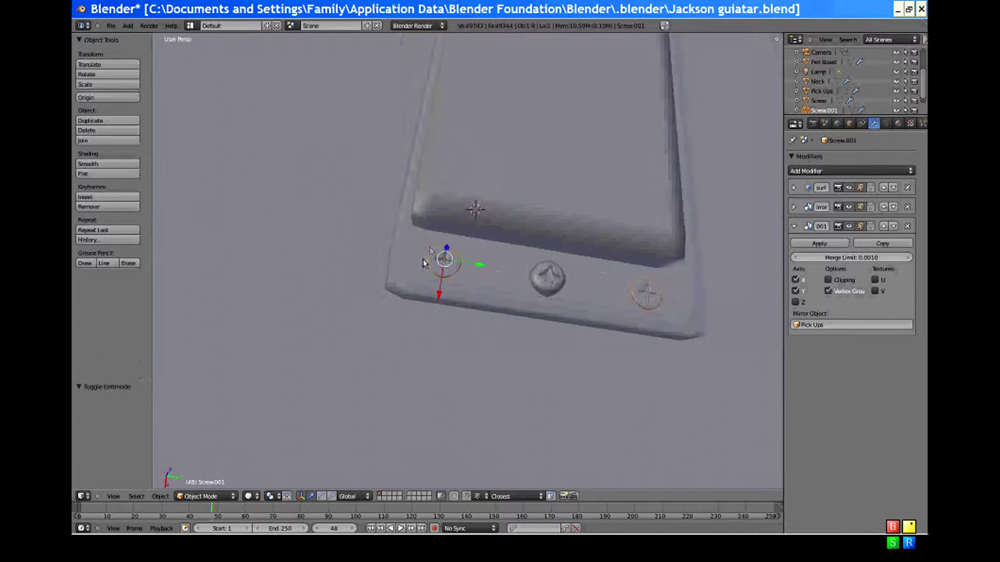
{"action": "scroll", "coordinate": [422, 258], "scroll_direction": "up", "scroll_amount": 1}
{"action": "middle_click_drag", "start_coordinate": [422, 259], "coordinate": [401, 342]}
{"action": "scroll", "coordinate": [403, 342], "scroll_direction": "down", "scroll_amount": 4}
{"action": "scroll", "coordinate": [516, 281], "scroll_direction": "down", "scroll_amount": 3}
{"action": "middle_click_drag", "start_coordinate": [517, 281], "coordinate": [478, 131]}
{"action": "scroll", "coordinate": [430, 282], "scroll_direction": "down", "scroll_amount": 4}
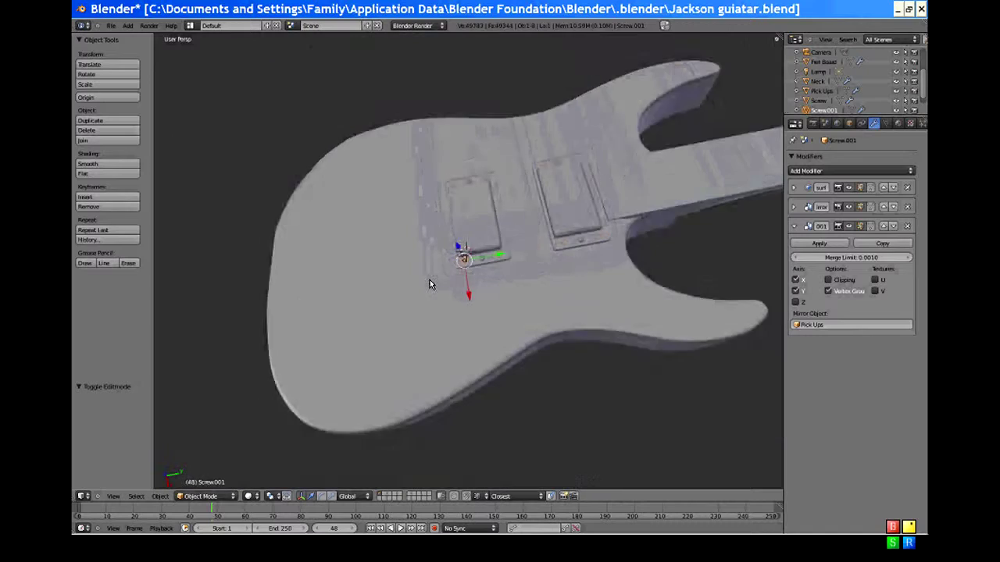
{"action": "middle_click_drag", "start_coordinate": [430, 282], "coordinate": [470, 304]}
Step: Select the guitar body and bring the whole guitar into view
{"action": "right_click", "coordinate": [461, 318]}
{"action": "scroll", "coordinate": [417, 273], "scroll_direction": "up", "scroll_amount": 4}
{"action": "scroll", "coordinate": [402, 351], "scroll_direction": "down", "scroll_amount": 3}
{"action": "scroll", "coordinate": [427, 239], "scroll_direction": "up", "scroll_amount": 3}
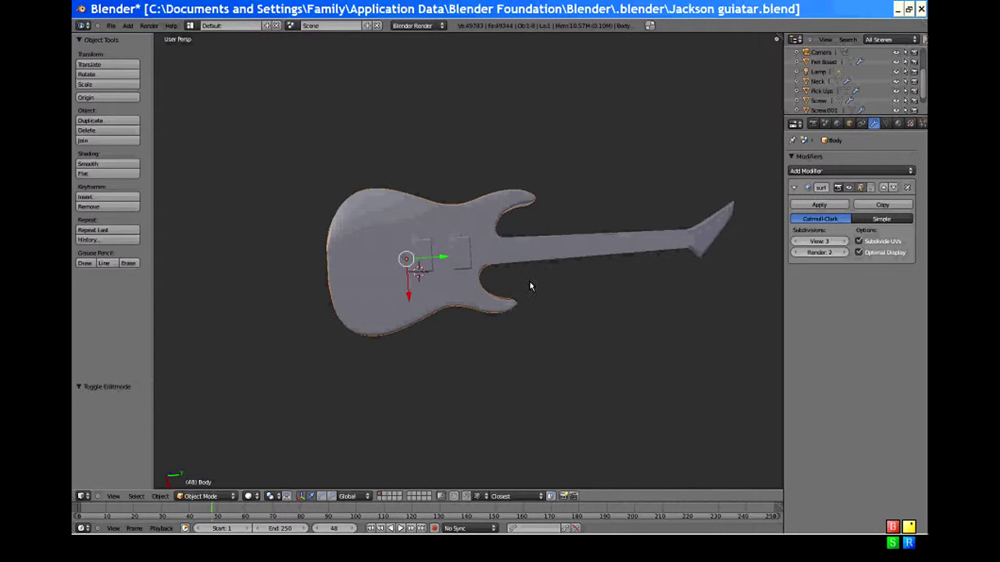